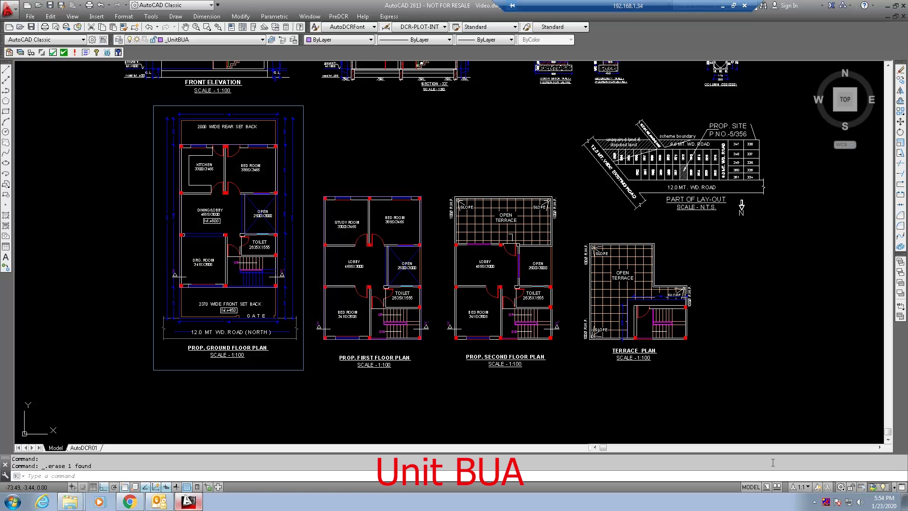
- Make the _UnitBUA layer current and begin a polyline along the upper outer edge of the second floor plan's lobby wall
{"action": "left_click", "coordinate": [226, 42]}
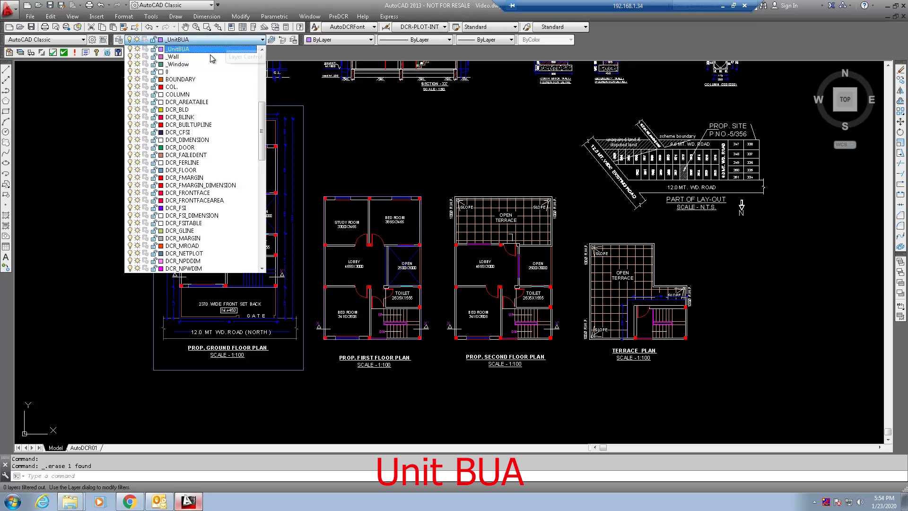
{"action": "left_click", "coordinate": [215, 49]}
{"action": "type", "text": "pl"}
{"action": "key", "text": "Return"}
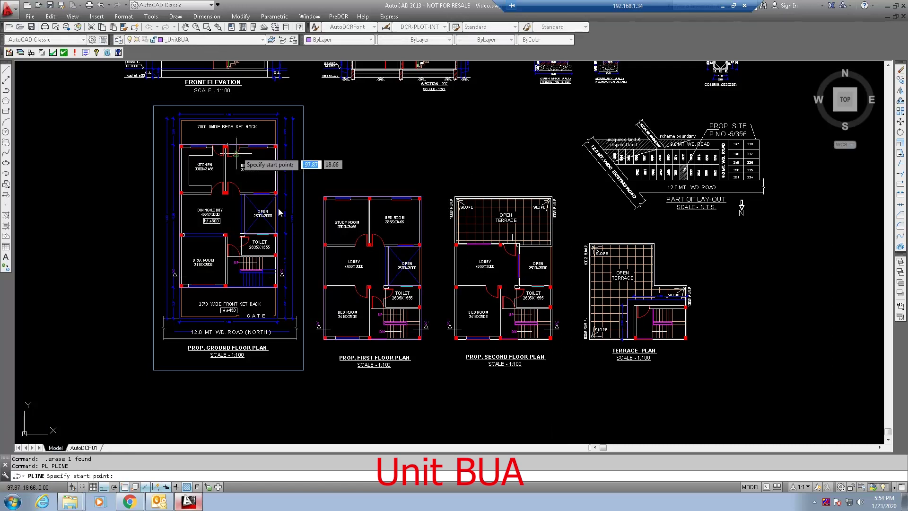
{"action": "scroll", "coordinate": [463, 243], "scroll_direction": "up", "scroll_amount": 8}
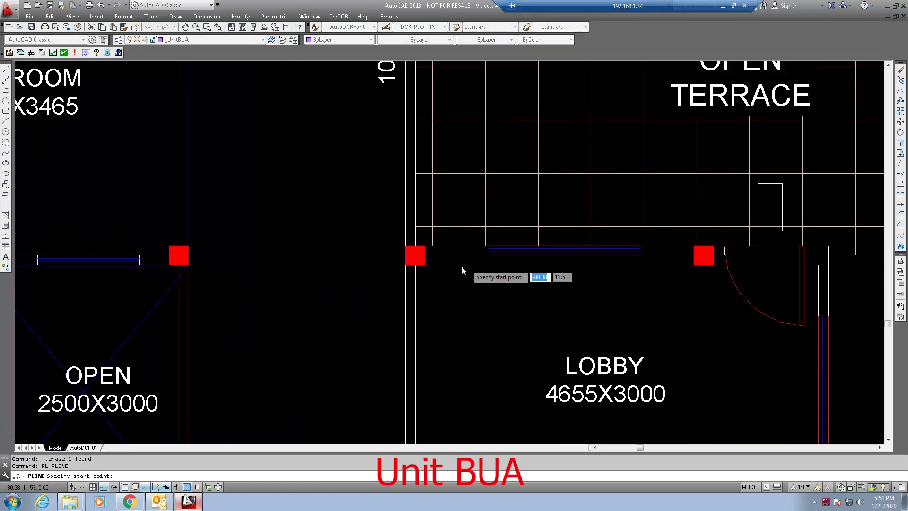
{"action": "left_click", "coordinate": [405, 246]}
{"action": "left_click", "coordinate": [828, 253]}
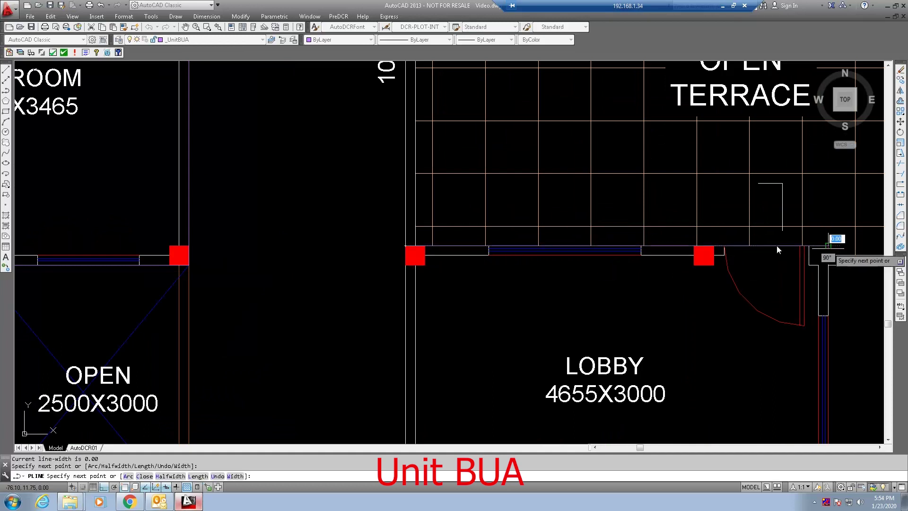
- Continue the polyline down the lobby wall beside the open area, then along the toilet's upper wall to the outer corner
{"action": "scroll", "coordinate": [529, 159], "scroll_direction": "down", "scroll_amount": 5}
{"action": "scroll", "coordinate": [653, 312], "scroll_direction": "up", "scroll_amount": 3}
{"action": "scroll", "coordinate": [654, 314], "scroll_direction": "up", "scroll_amount": 2}
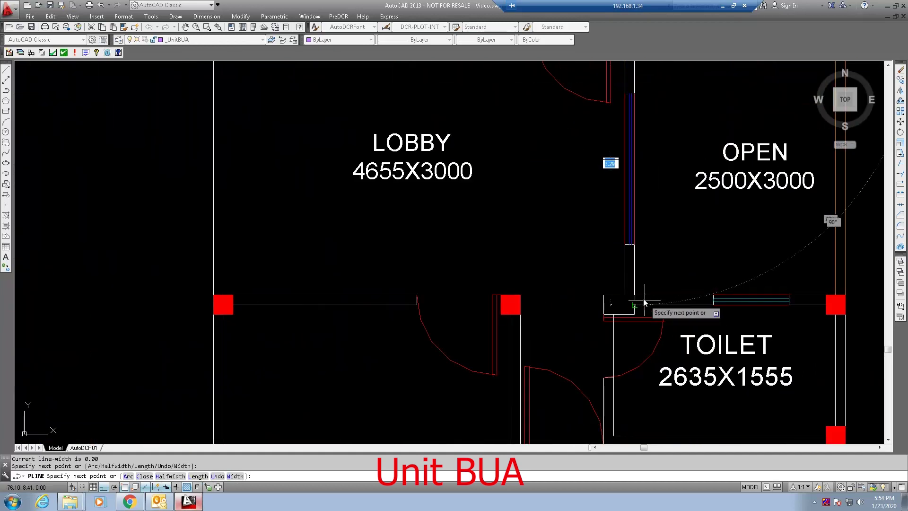
{"action": "left_click", "coordinate": [643, 303]}
{"action": "left_click", "coordinate": [837, 295]}
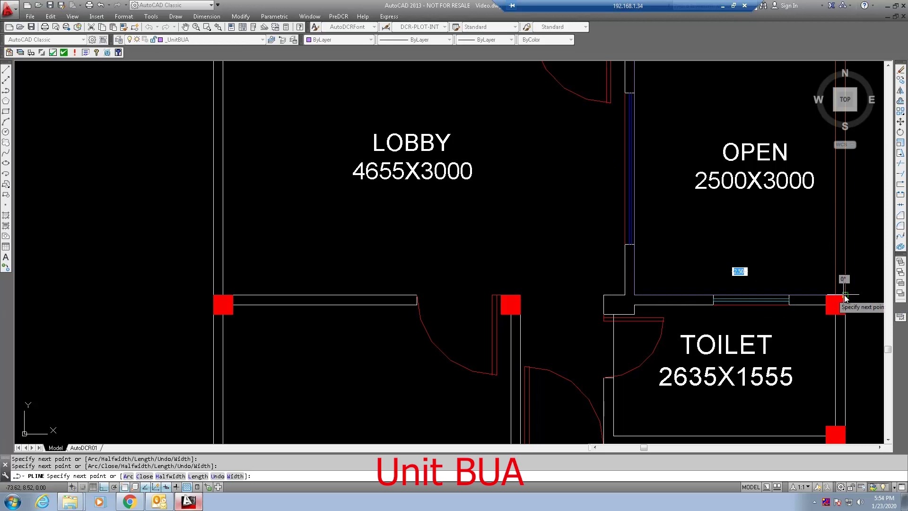
- Run the polyline around the lower outer corners of the second floor plan and close it
{"action": "scroll", "coordinate": [550, 165], "scroll_direction": "down", "scroll_amount": 5}
{"action": "left_click", "coordinate": [662, 350]}
{"action": "left_click", "coordinate": [398, 350]}
{"action": "middle_click_drag", "start_coordinate": [406, 213], "coordinate": [406, 258]}
{"action": "type", "text": "c"}
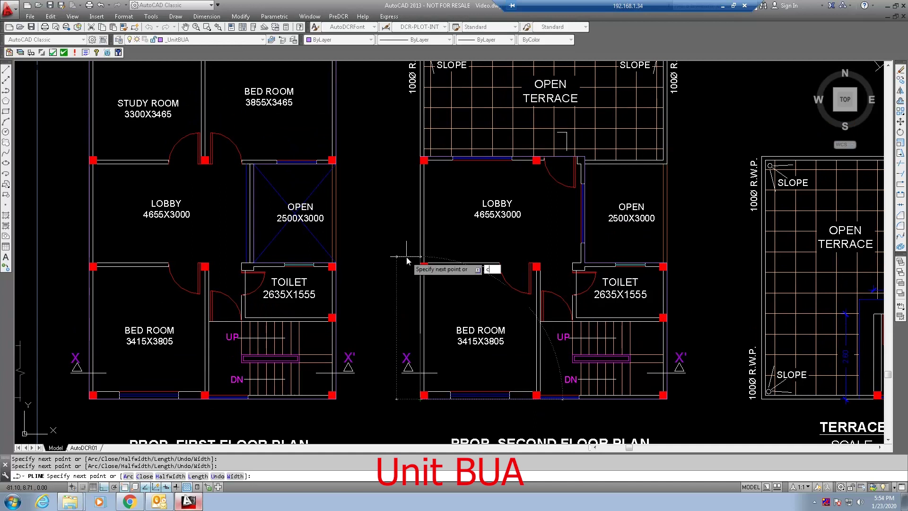
{"action": "key", "text": "Return"}
{"action": "scroll", "coordinate": [407, 257], "scroll_direction": "down", "scroll_amount": 3}
{"action": "middle_click_drag", "start_coordinate": [482, 285], "coordinate": [516, 299]}
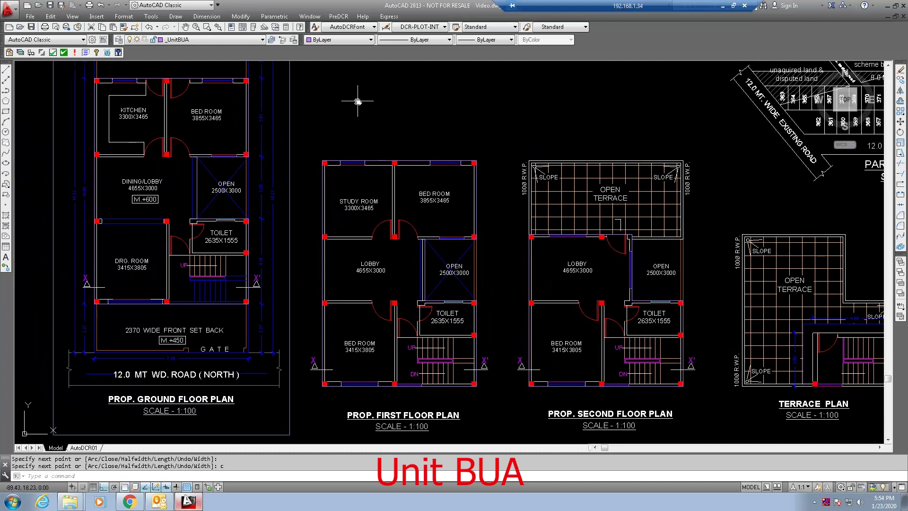
- Start the PreDCR UnitBUA split tenement marking and enter abc as the tenement name
{"action": "left_click", "coordinate": [349, 18]}
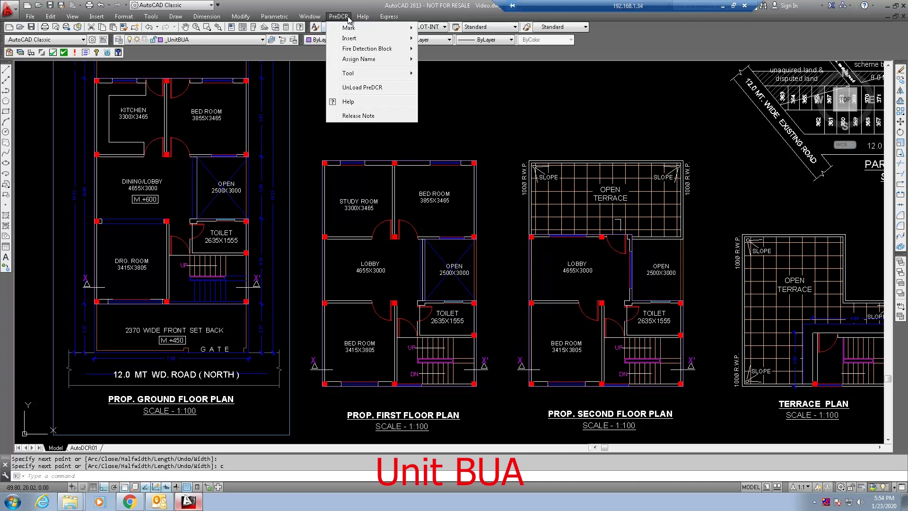
{"action": "mouse_move", "coordinate": [351, 29]}
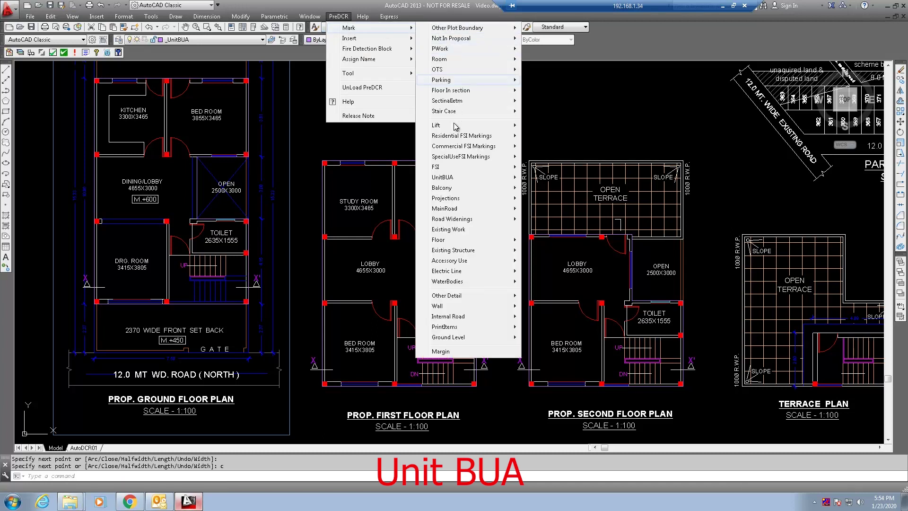
{"action": "mouse_move", "coordinate": [454, 178]}
{"action": "left_click", "coordinate": [557, 178]}
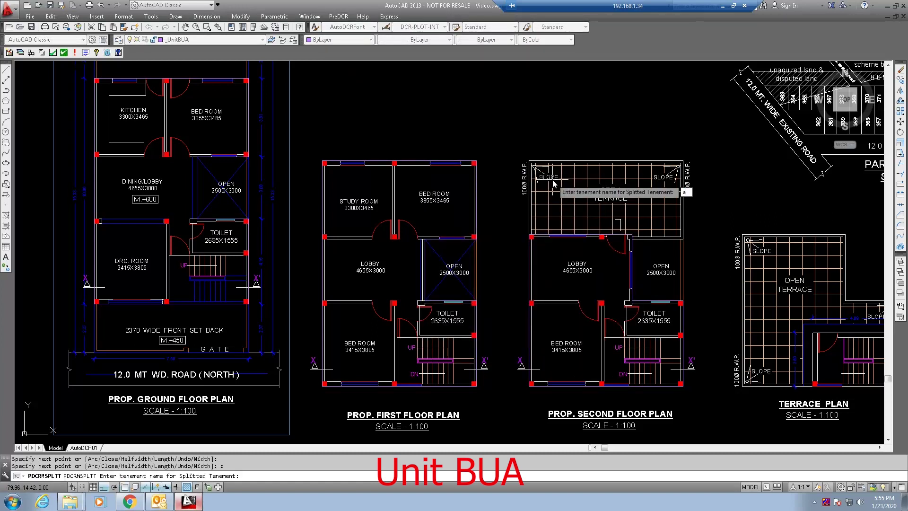
{"action": "type", "text": "abc"}
{"action": "key", "text": "Return"}
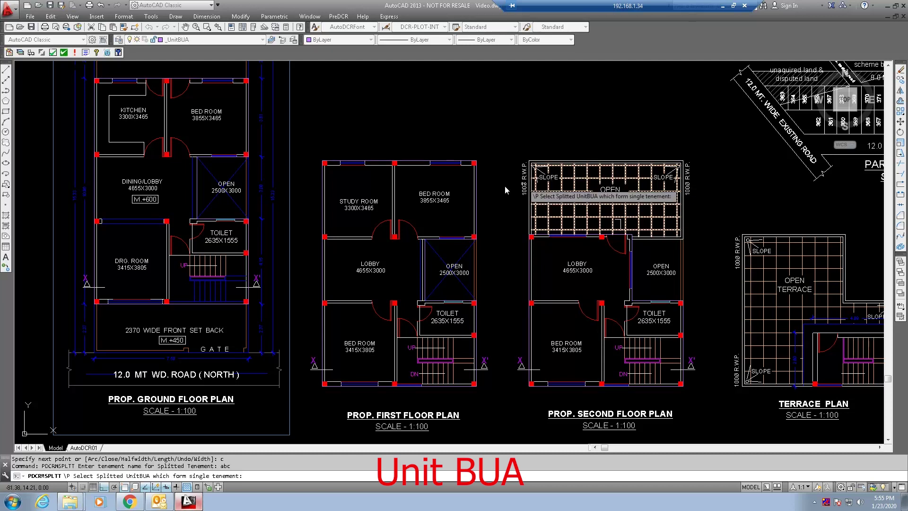
- Assign the Unit BUA outlines of the ground, first and second floor plans to the split tenement
{"action": "middle_click_drag", "start_coordinate": [310, 165], "coordinate": [344, 198]}
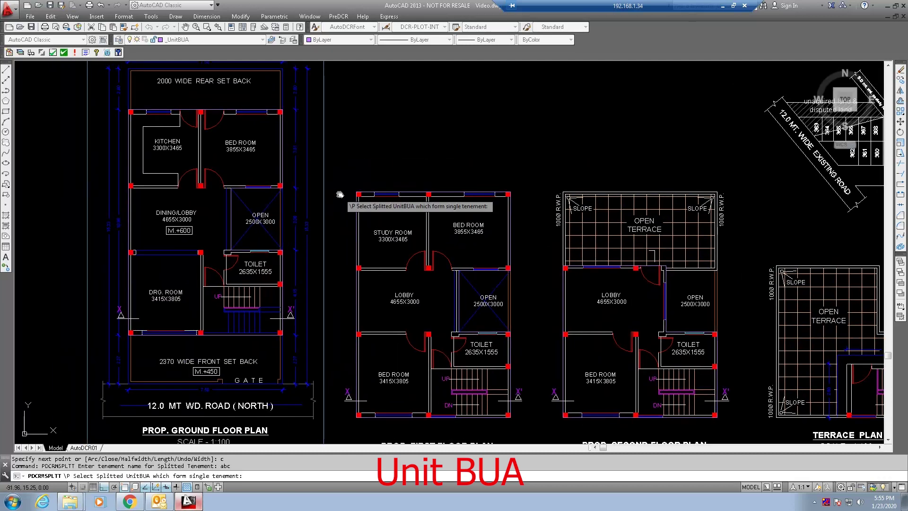
{"action": "left_click", "coordinate": [217, 111]}
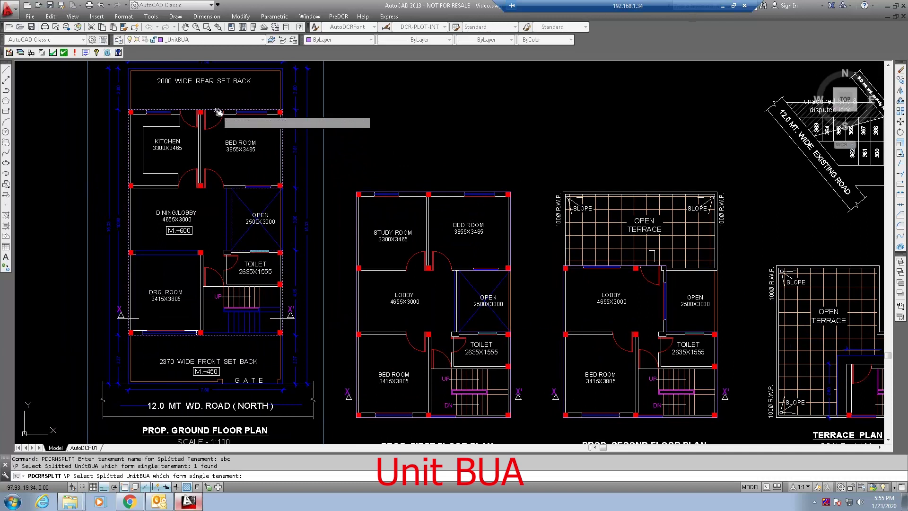
{"action": "left_click", "coordinate": [407, 193]}
{"action": "left_click", "coordinate": [564, 277]}
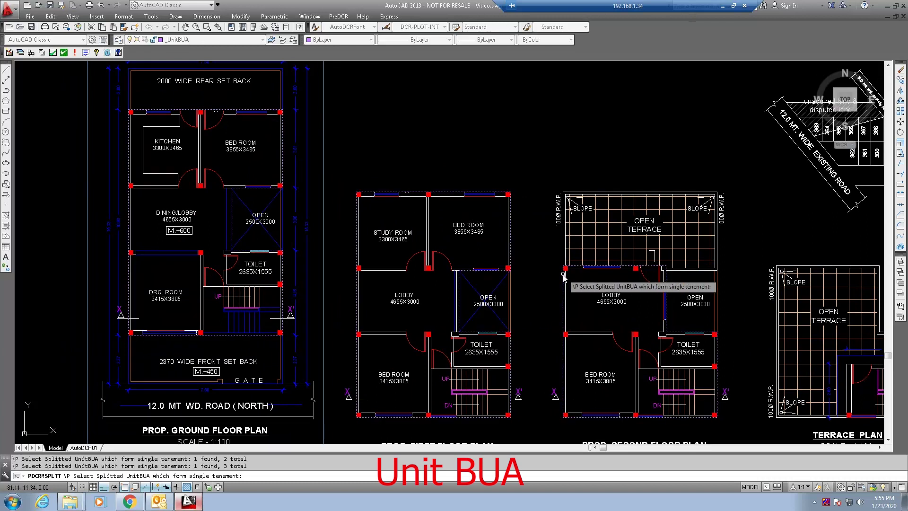
{"action": "key", "text": "Return"}
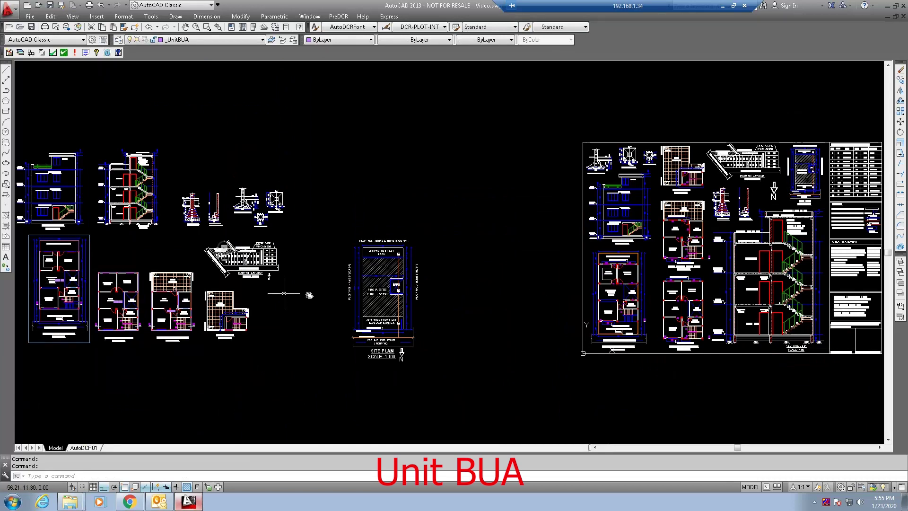
{"action": "middle_click_drag", "start_coordinate": [304, 296], "coordinate": [421, 293]}
{"action": "scroll", "coordinate": [241, 297], "scroll_direction": "up", "scroll_amount": 6}
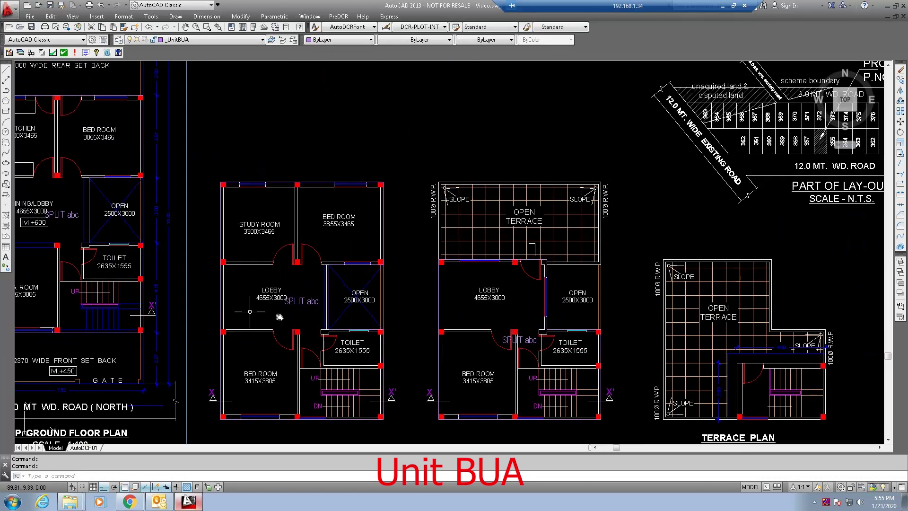
{"action": "middle_click_drag", "start_coordinate": [316, 317], "coordinate": [446, 312]}
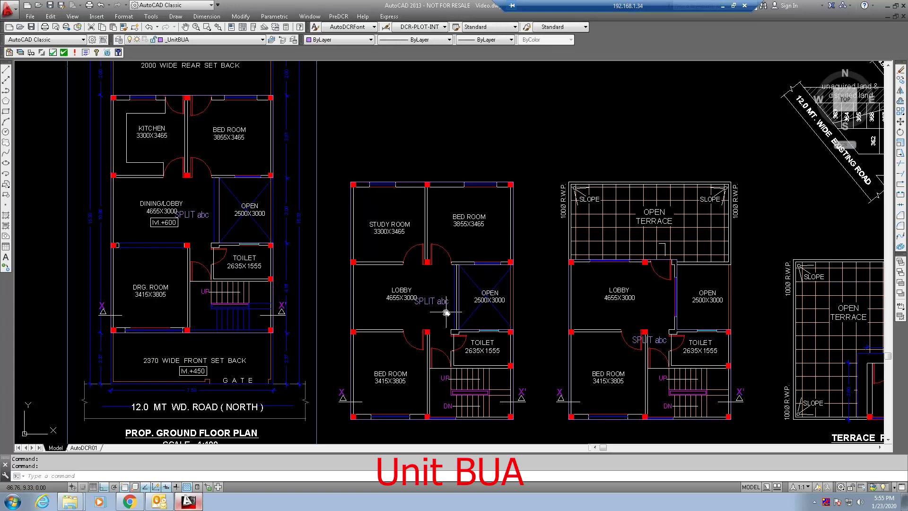
{"action": "left_click", "coordinate": [723, 7]}
{"action": "left_click", "coordinate": [429, 501]}
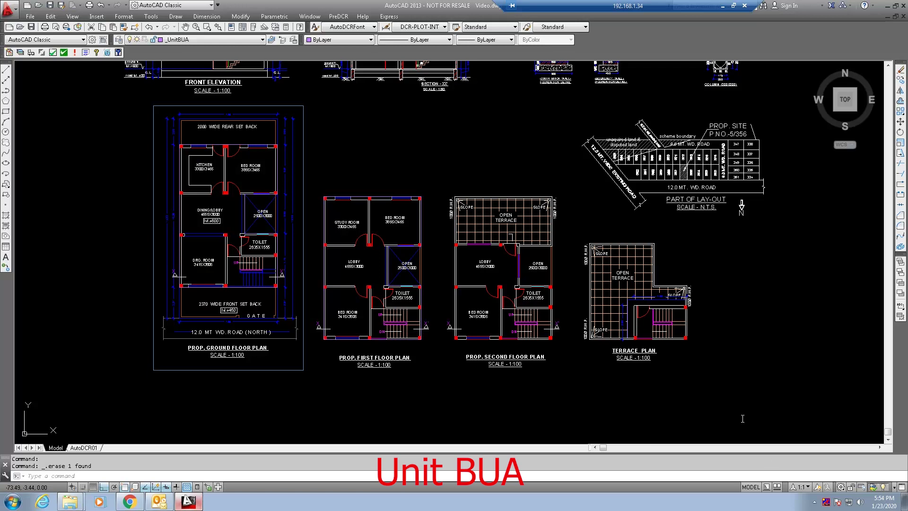
- With the _UnitBUA layer current, begin a polyline along the top outer wall of the second floor lobby
{"action": "left_click", "coordinate": [226, 39]}
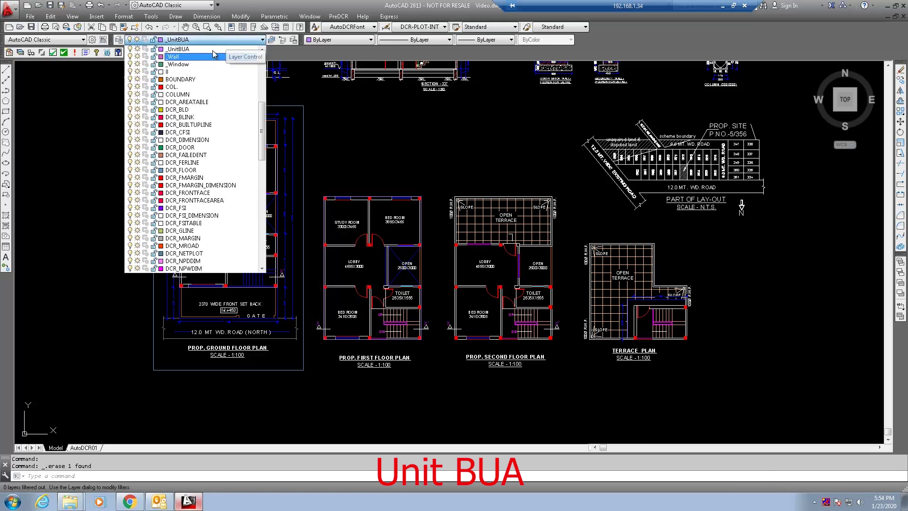
{"action": "left_click", "coordinate": [215, 48]}
{"action": "type", "text": "pl"}
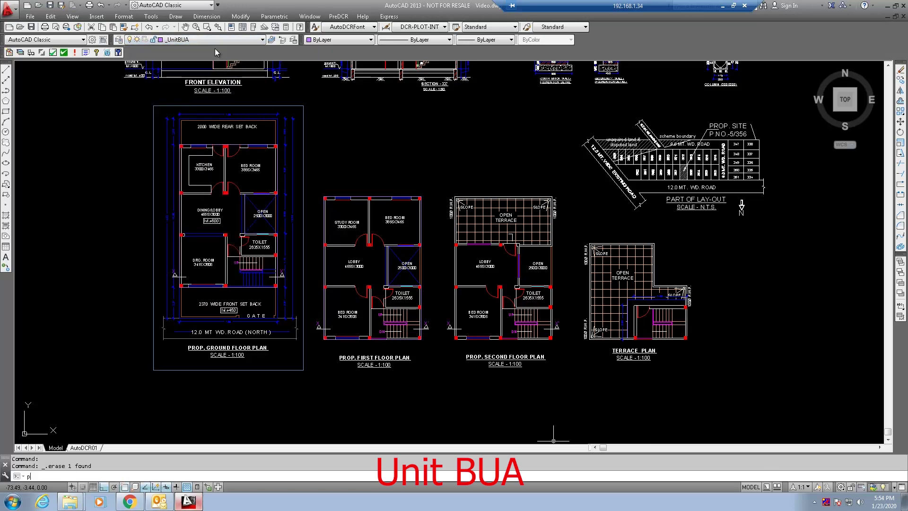
{"action": "key", "text": "Return"}
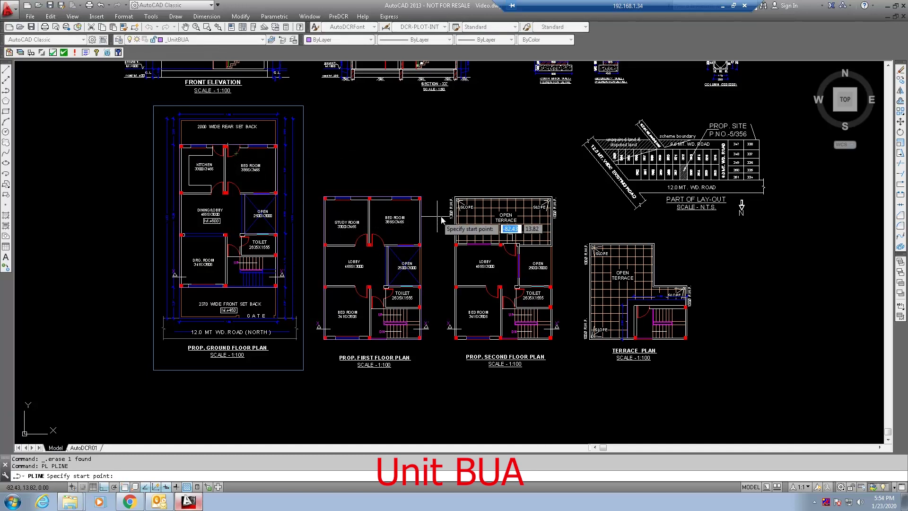
{"action": "scroll", "coordinate": [454, 239], "scroll_direction": "up", "scroll_amount": 8}
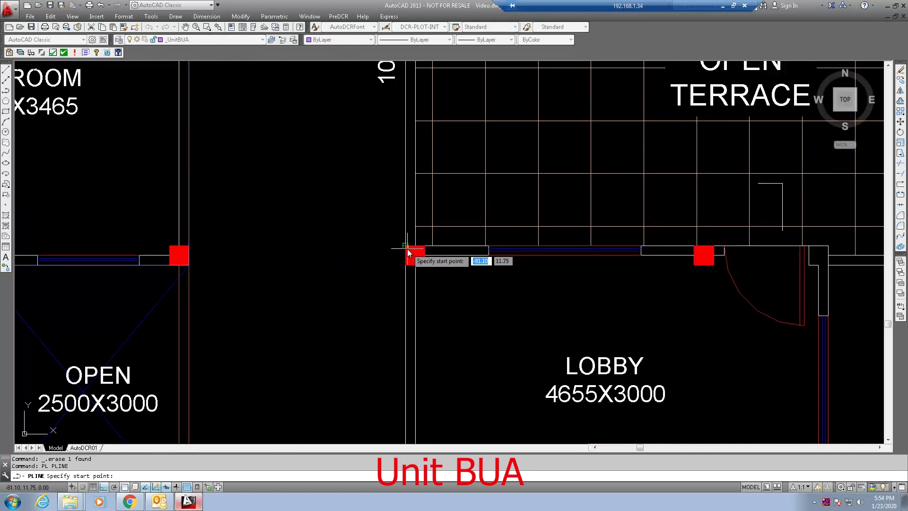
{"action": "left_click", "coordinate": [829, 246]}
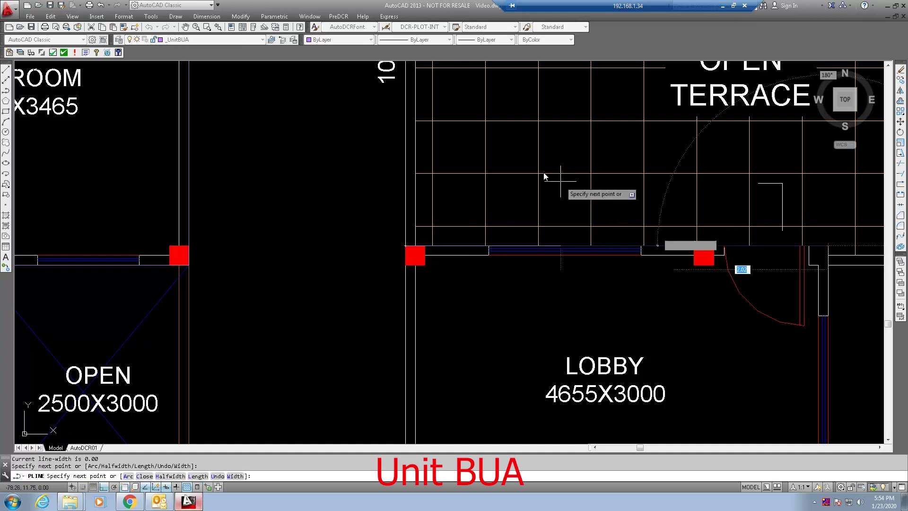
- Extend the polyline down the wall between lobby and open area and across the toilet's upper wall to the outer corner
{"action": "scroll", "coordinate": [560, 180], "scroll_direction": "down", "scroll_amount": 8}
{"action": "scroll", "coordinate": [662, 284], "scroll_direction": "up", "scroll_amount": 7}
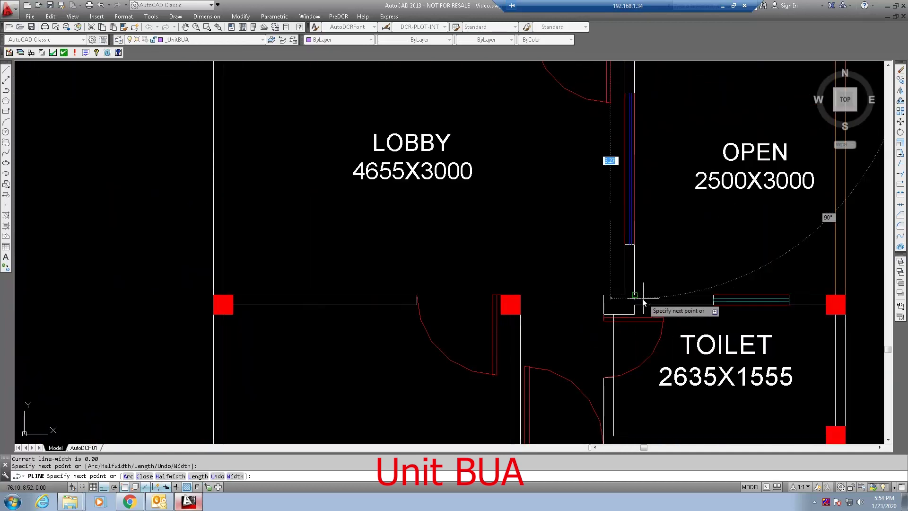
{"action": "left_click", "coordinate": [636, 296]}
{"action": "left_click", "coordinate": [837, 297]}
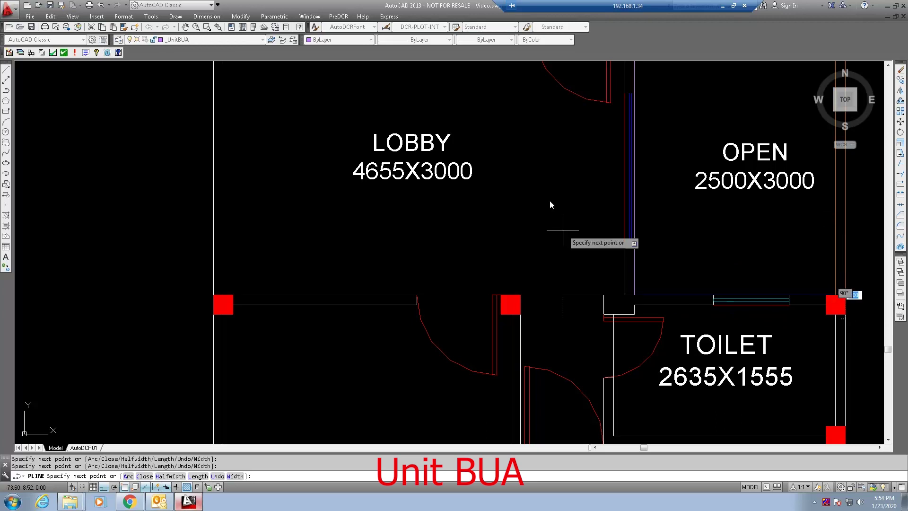
- Complete the second floor Unit BUA polyline through the plan's two lower outer corners and close it
{"action": "scroll", "coordinate": [550, 166], "scroll_direction": "down", "scroll_amount": 5}
{"action": "left_click", "coordinate": [663, 352]}
{"action": "left_click", "coordinate": [418, 351]}
{"action": "middle_click_drag", "start_coordinate": [406, 227], "coordinate": [407, 257]}
{"action": "type", "text": "c"}
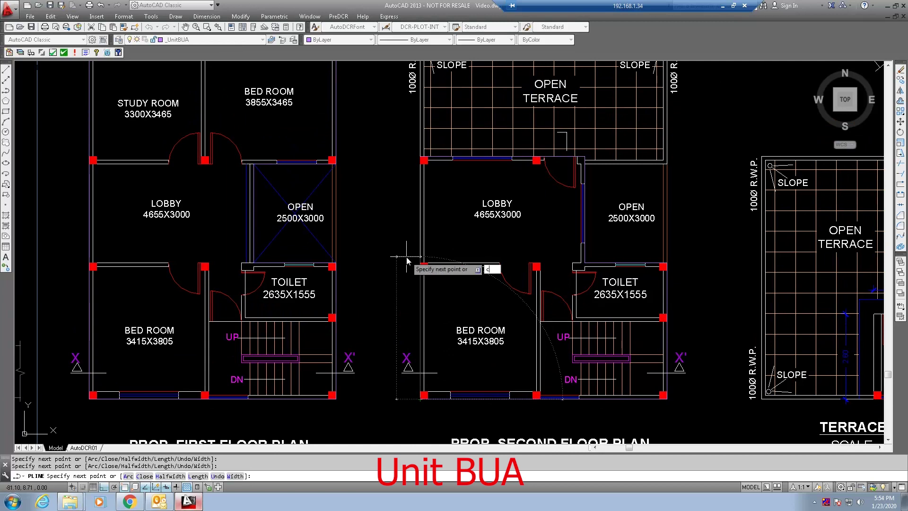
{"action": "key", "text": "Return"}
{"action": "scroll", "coordinate": [395, 260], "scroll_direction": "down", "scroll_amount": 3}
{"action": "middle_click_drag", "start_coordinate": [482, 285], "coordinate": [516, 300]}
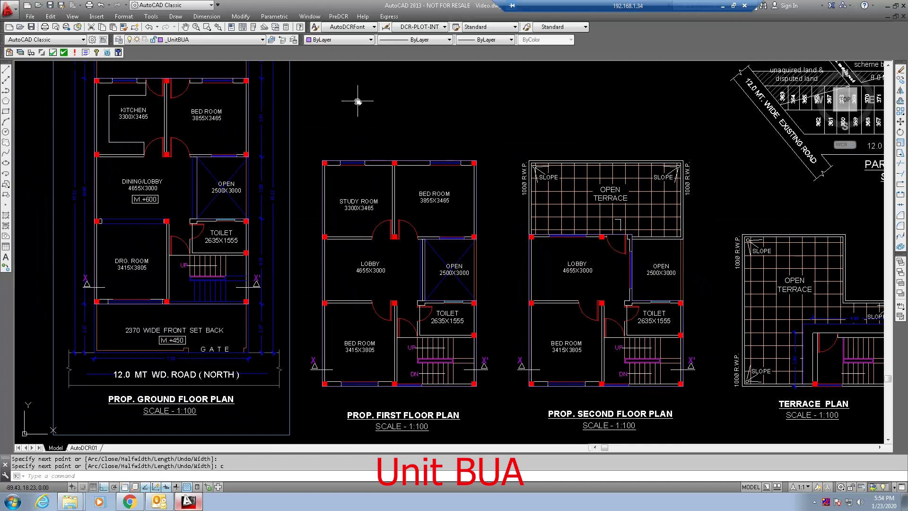
- Start the PreDCR UnitBUA marking for a split tenement and name the tenement abc
{"action": "left_click", "coordinate": [348, 17]}
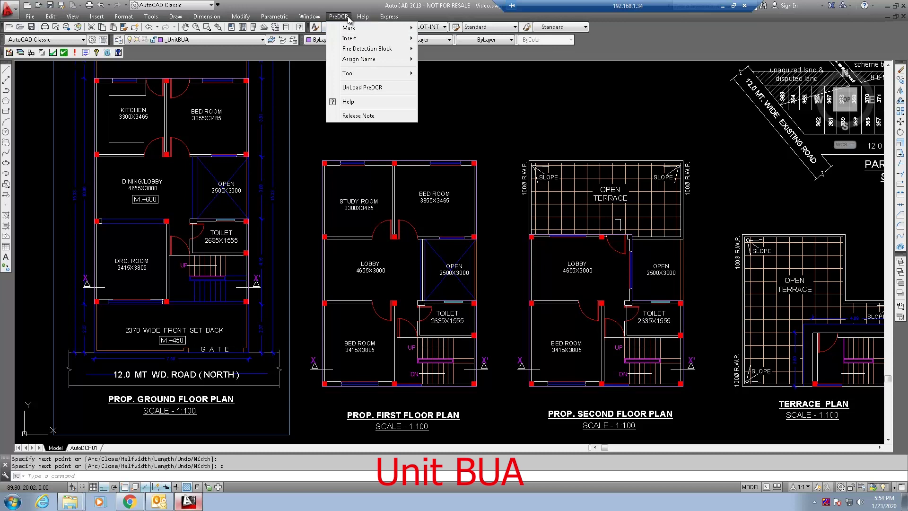
{"action": "mouse_move", "coordinate": [350, 30]}
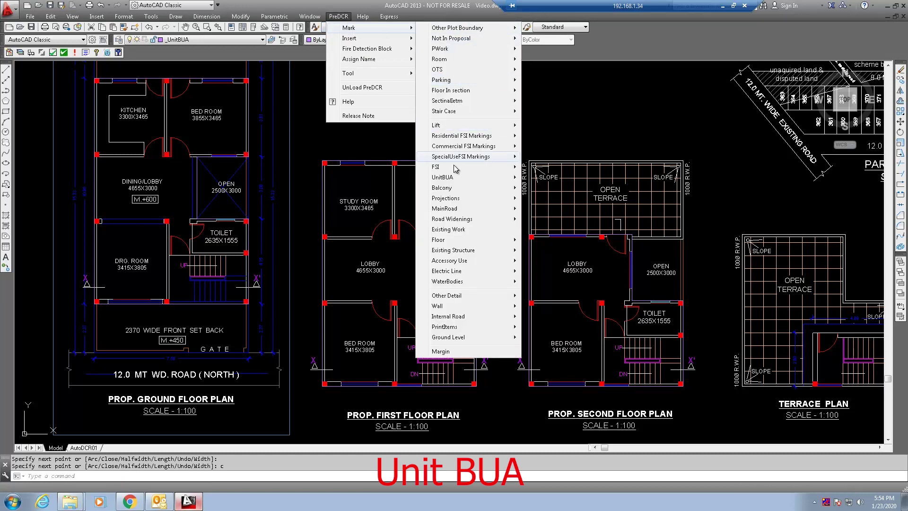
{"action": "mouse_move", "coordinate": [454, 176]}
{"action": "left_click", "coordinate": [553, 179]}
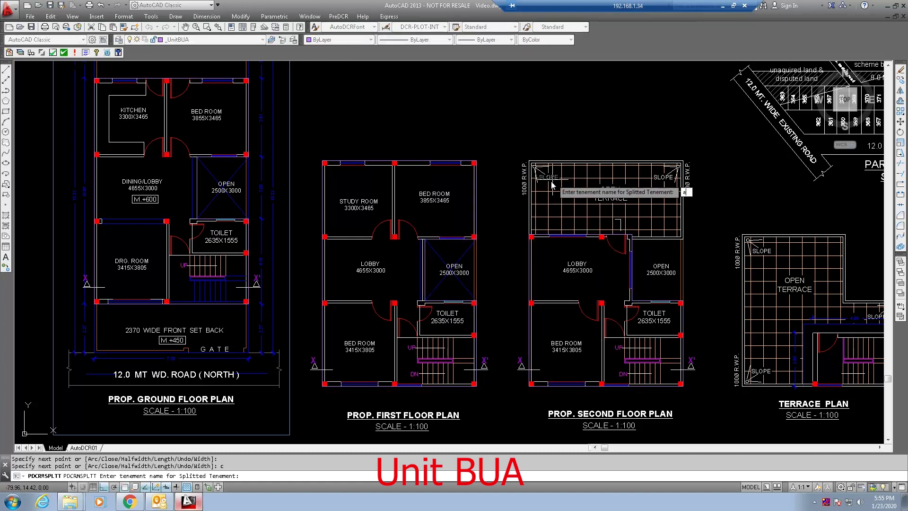
{"action": "type", "text": "abc"}
{"action": "key", "text": "Return"}
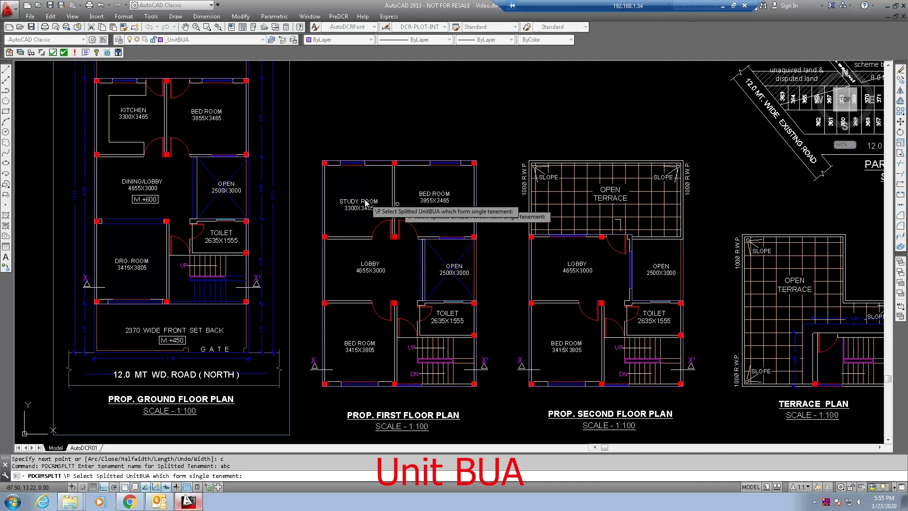
- Select the ground, first and second floor Unit BUA outlines as the parts of the split tenement and complete the marking
{"action": "middle_click_drag", "start_coordinate": [306, 164], "coordinate": [339, 193]}
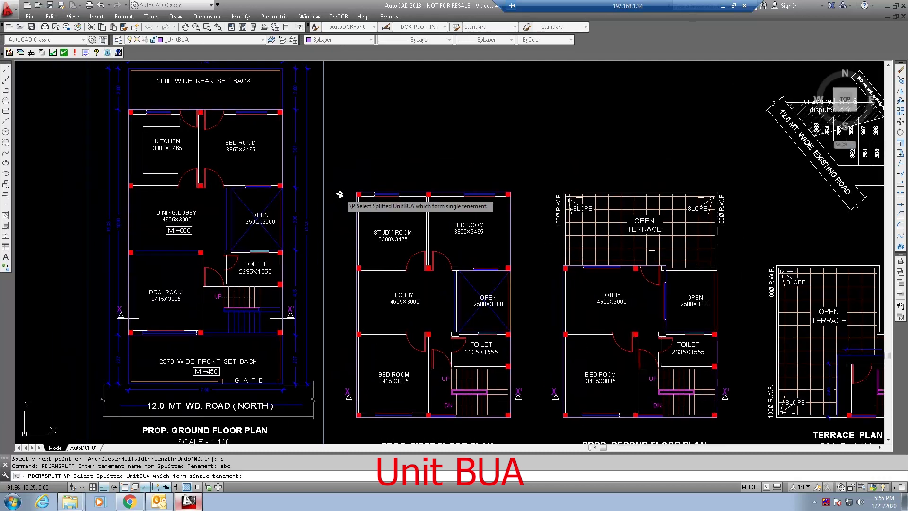
{"action": "left_click", "coordinate": [215, 111]}
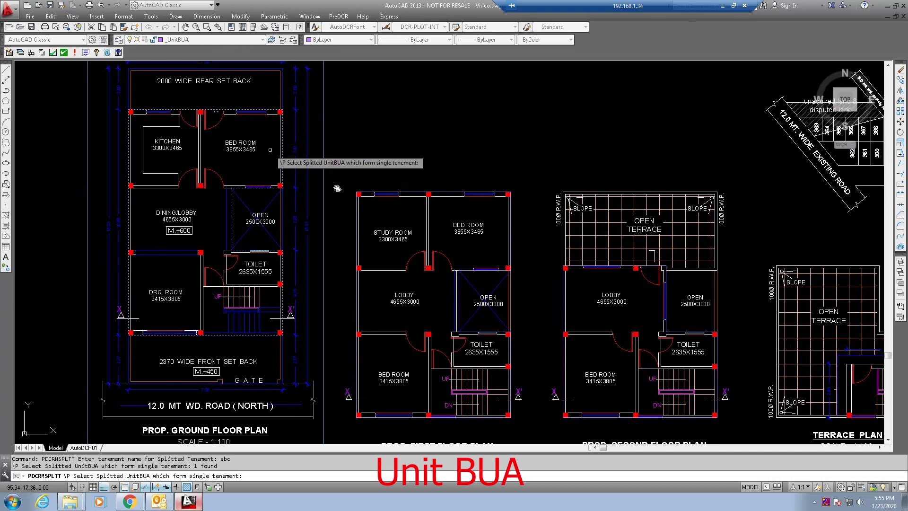
{"action": "left_click", "coordinate": [406, 193]}
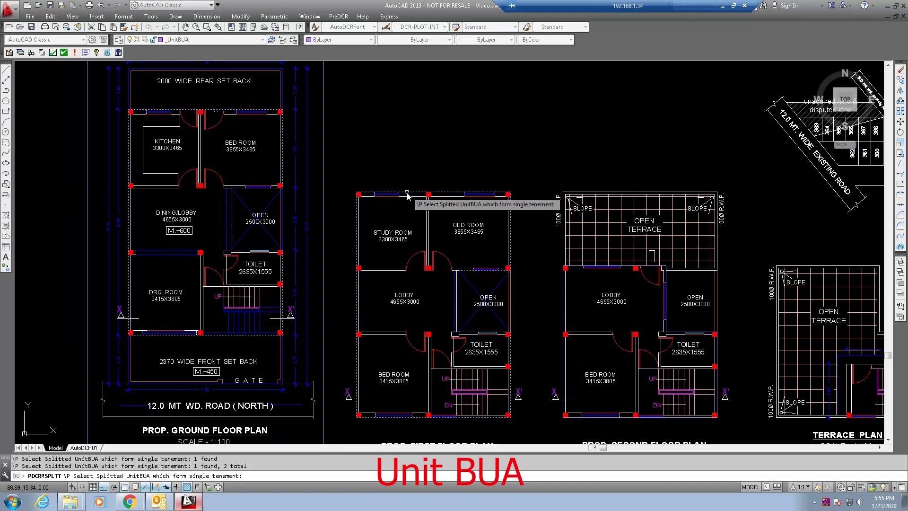
{"action": "left_click", "coordinate": [563, 276]}
{"action": "left_click", "coordinate": [563, 277]}
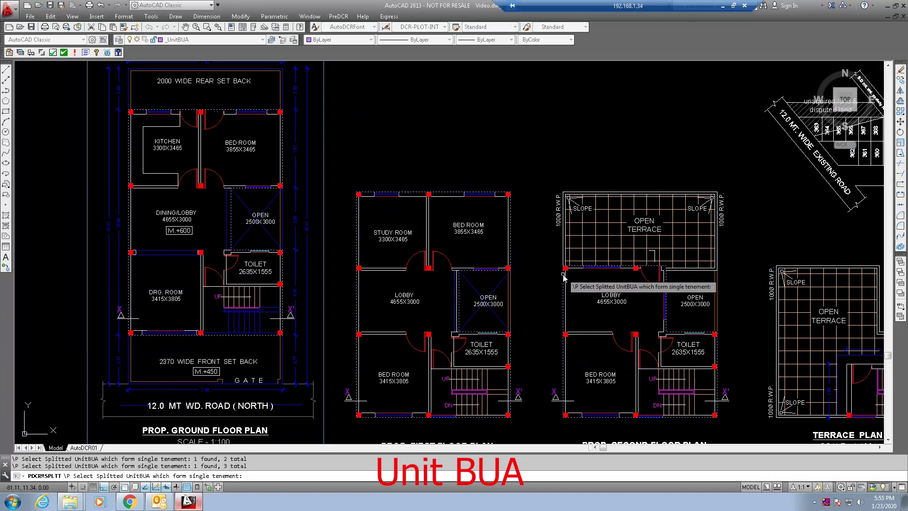
{"action": "key", "text": "Return"}
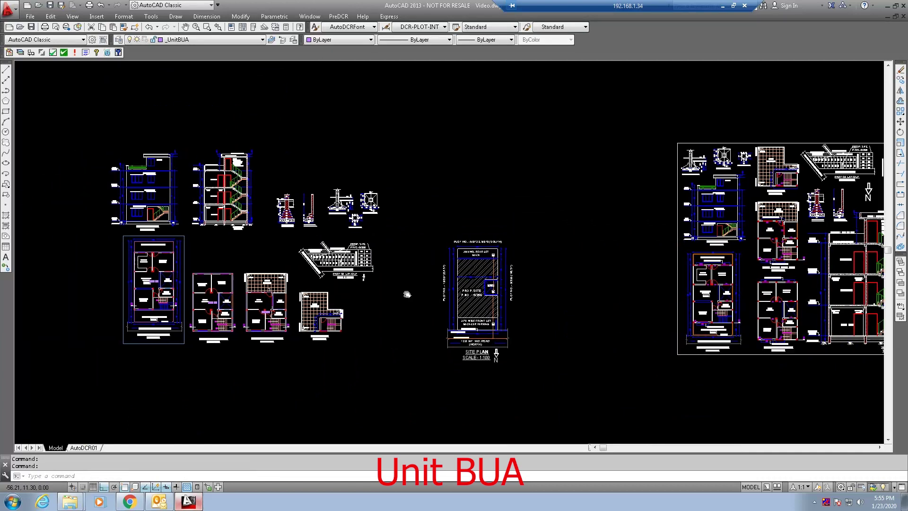
{"action": "scroll", "coordinate": [214, 308], "scroll_direction": "up", "scroll_amount": 6}
{"action": "middle_click_drag", "start_coordinate": [309, 320], "coordinate": [446, 312]}
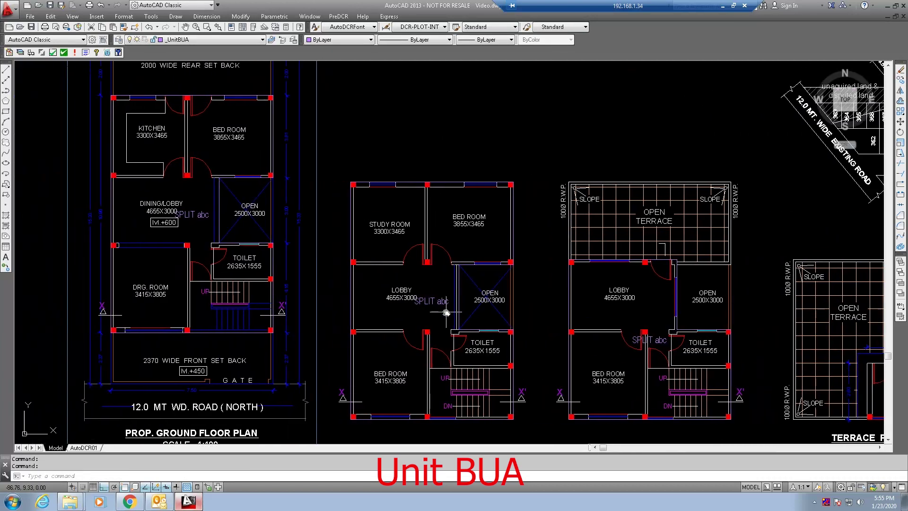
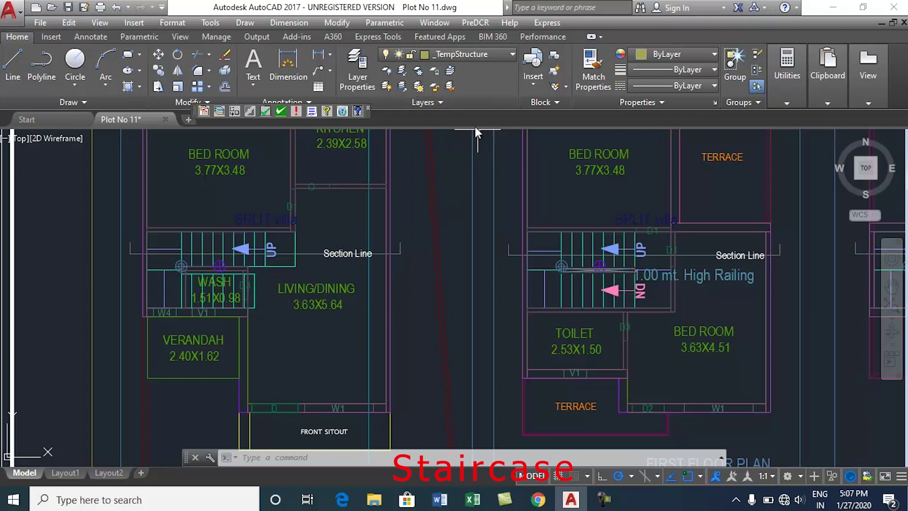
- On the _StairCase layer, draw an open railing polyline along the ground floor's upper flight, across the gap and along the lower flight
{"action": "left_click", "coordinate": [487, 53]}
{"action": "scroll", "coordinate": [483, 119], "scroll_direction": "up", "scroll_amount": 1}
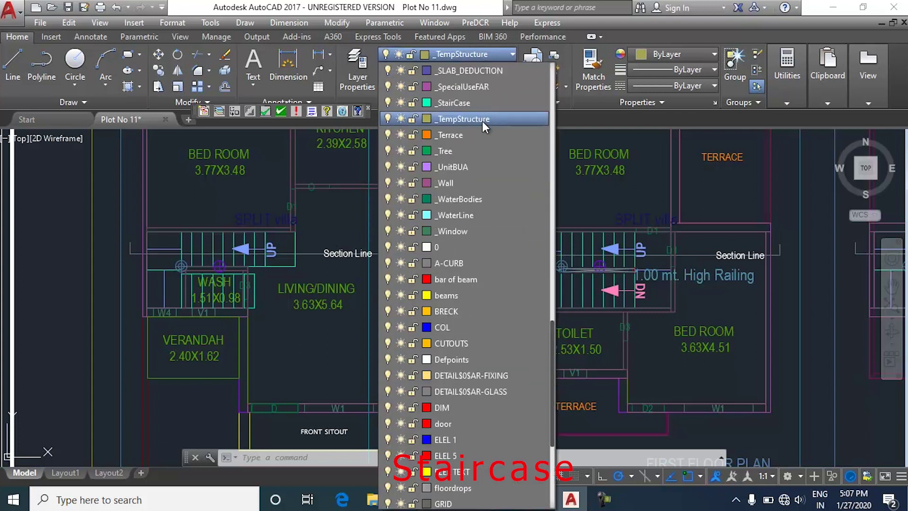
{"action": "left_click", "coordinate": [472, 106]}
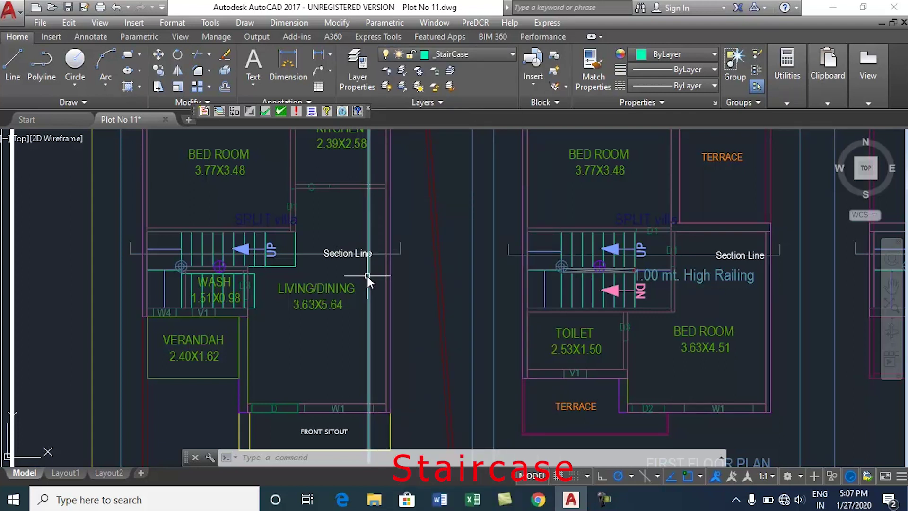
{"action": "type", "text": "pl"}
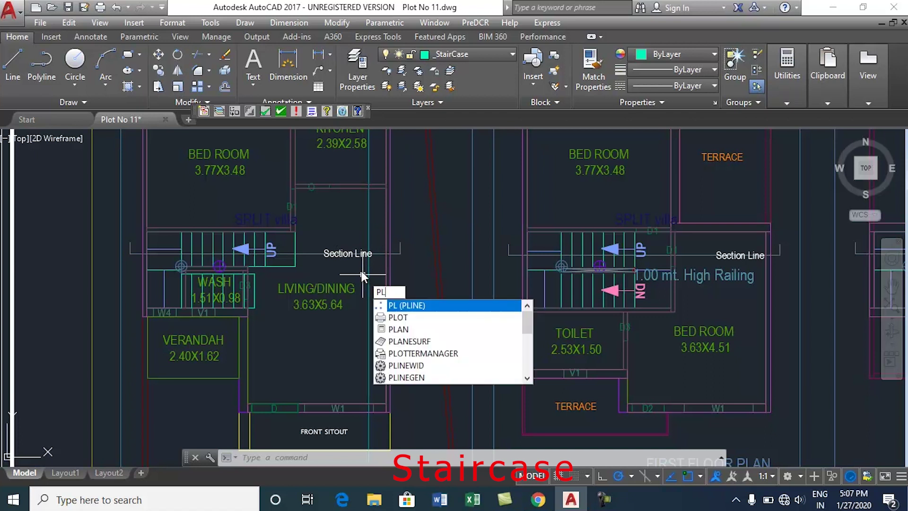
{"action": "key", "text": "Return"}
{"action": "scroll", "coordinate": [287, 273], "scroll_direction": "up", "scroll_amount": 2}
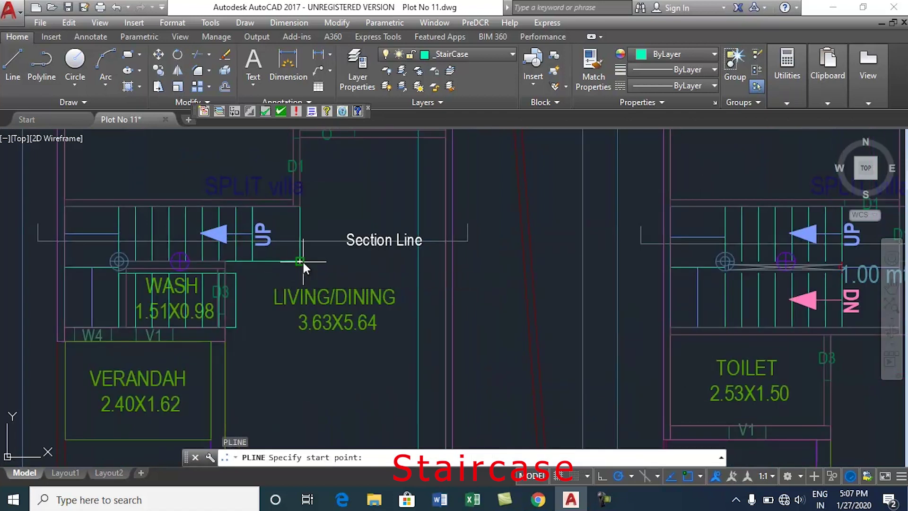
{"action": "left_click", "coordinate": [302, 260]}
{"action": "scroll", "coordinate": [142, 257], "scroll_direction": "up", "scroll_amount": 3}
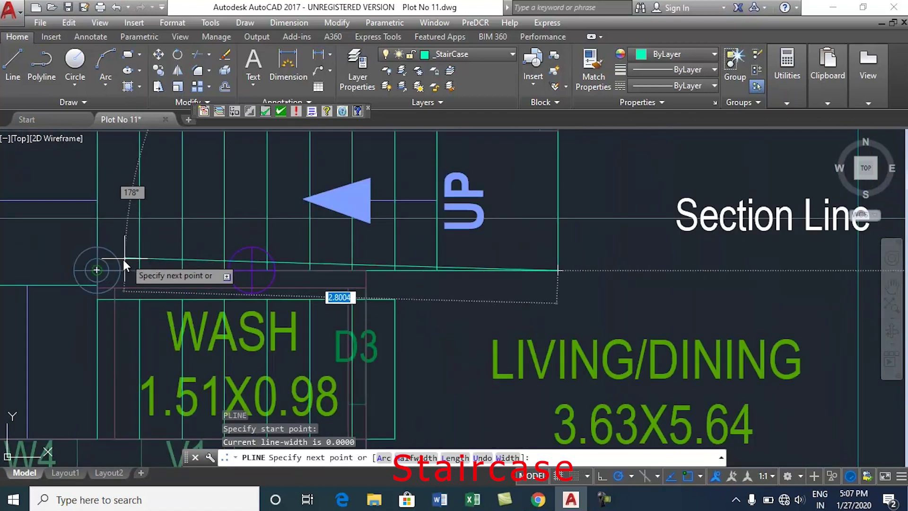
{"action": "left_click", "coordinate": [98, 270]}
{"action": "left_click", "coordinate": [104, 300]}
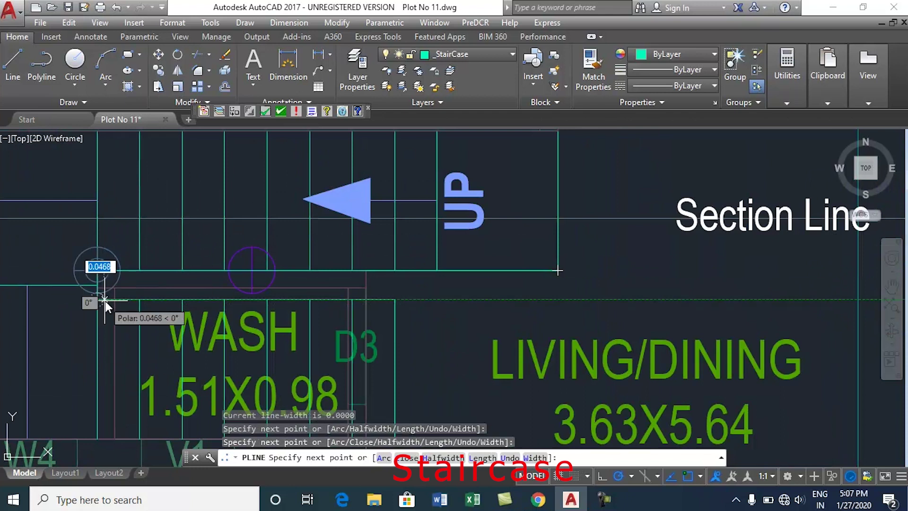
{"action": "left_click", "coordinate": [395, 301]}
{"action": "key", "text": "Return"}
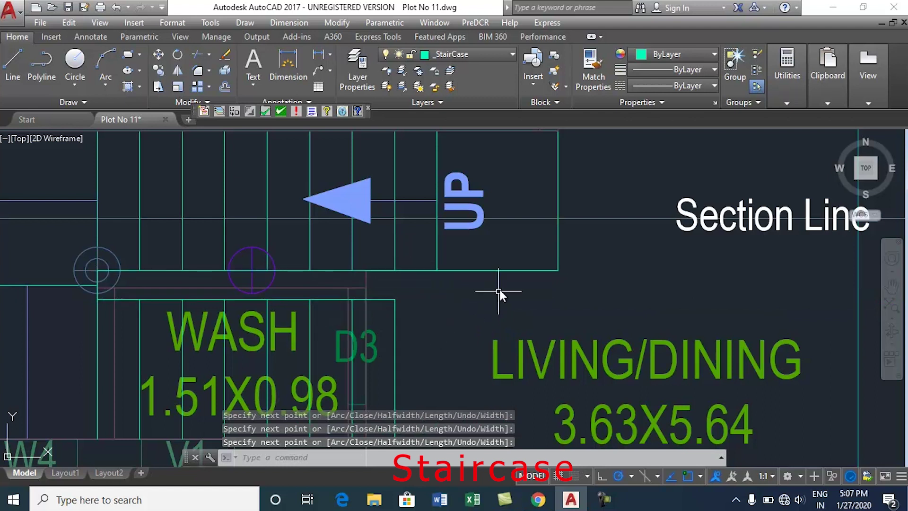
- Mark the open staircase polyline with PreDCR as StairCase Railing with a height of 1 mt., assigning no further names
{"action": "left_click", "coordinate": [475, 23]}
{"action": "mouse_move", "coordinate": [492, 40]}
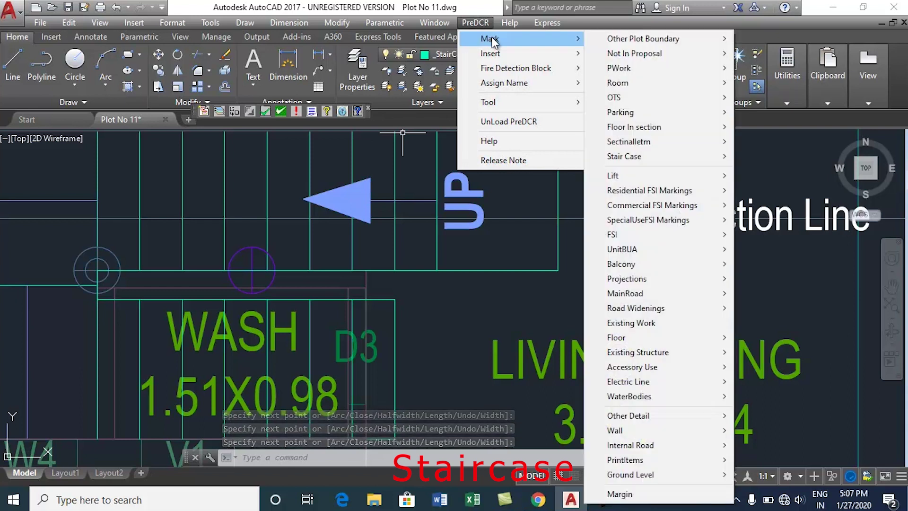
{"action": "mouse_move", "coordinate": [626, 158]}
{"action": "left_click", "coordinate": [413, 353]}
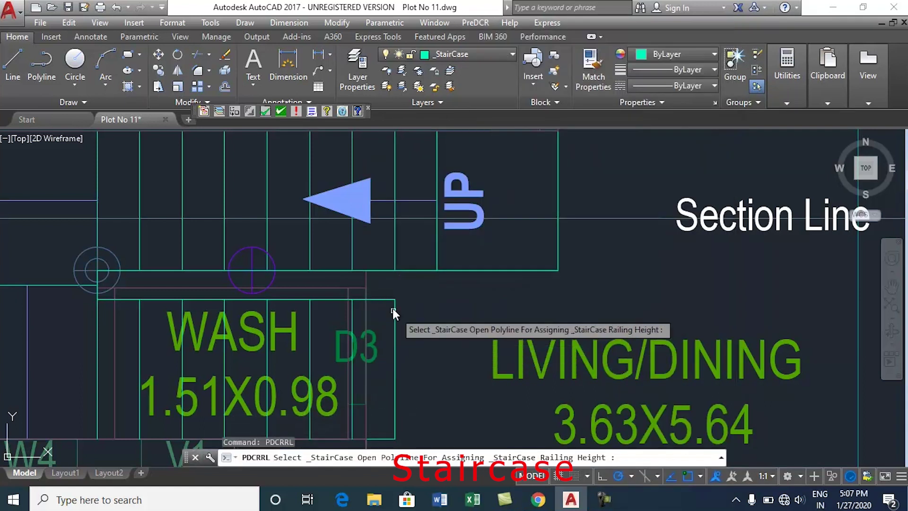
{"action": "left_click", "coordinate": [418, 271]}
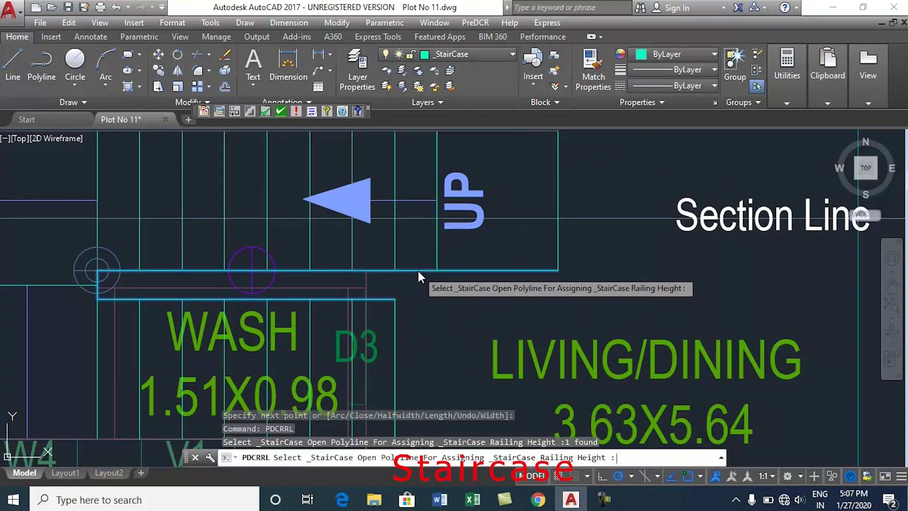
{"action": "key", "text": "Return"}
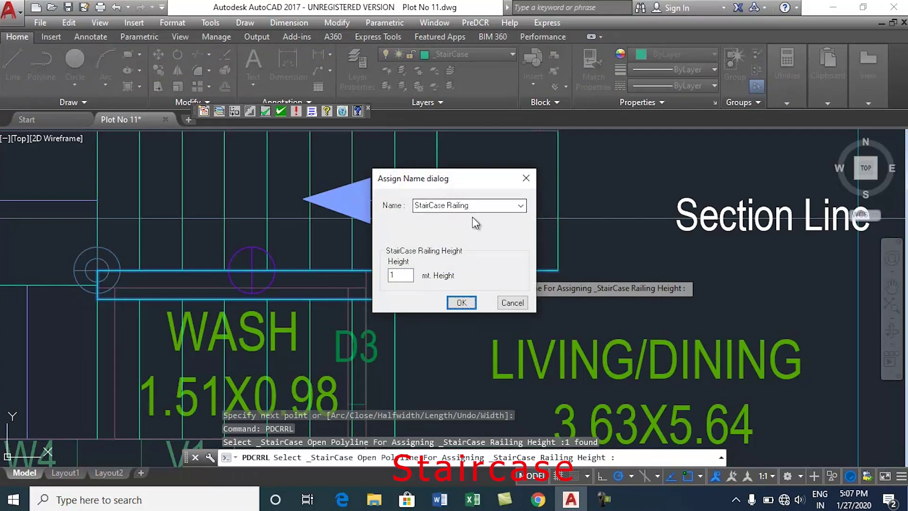
{"action": "left_click", "coordinate": [405, 276]}
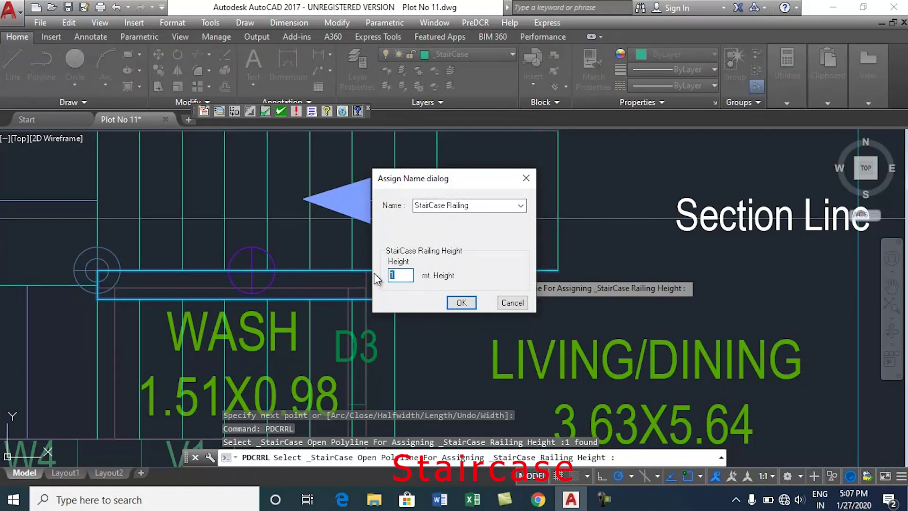
{"action": "left_click", "coordinate": [461, 303]}
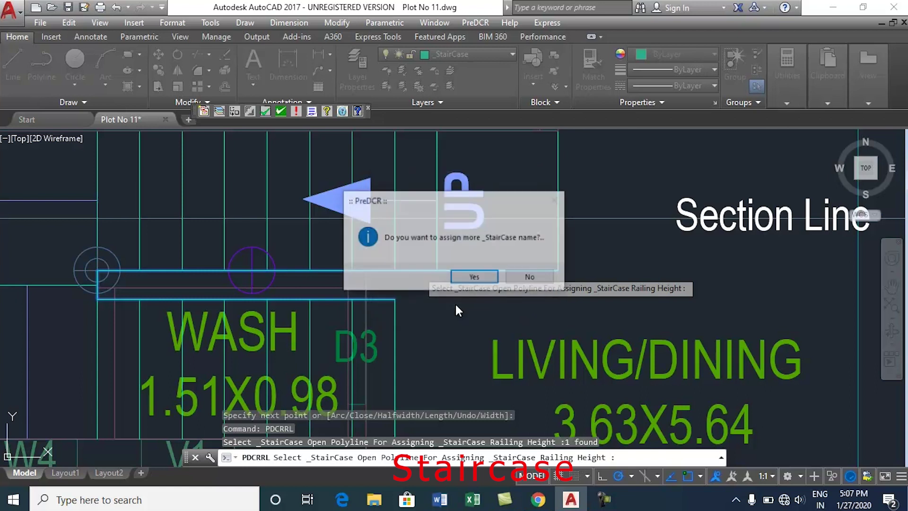
{"action": "left_click", "coordinate": [532, 277]}
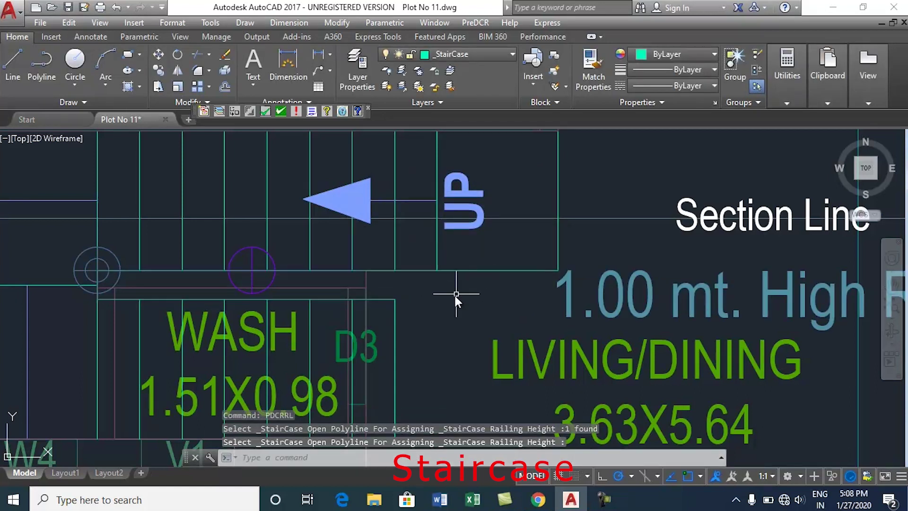
{"action": "scroll", "coordinate": [411, 288], "scroll_direction": "down", "scroll_amount": 2}
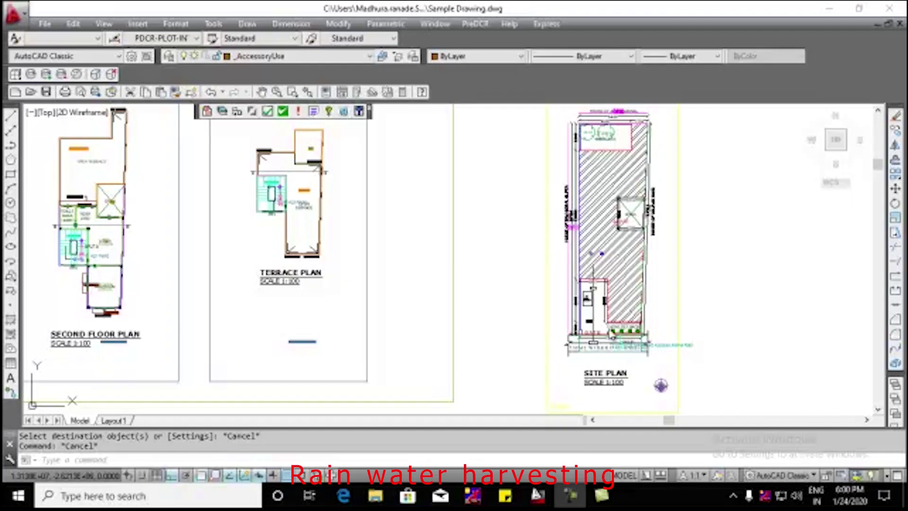
- On the _AccessoryUse layer, draw a rectangle corner to corner over the site plan's rain water harvesting box
{"action": "scroll", "coordinate": [601, 312], "scroll_direction": "up", "scroll_amount": 5}
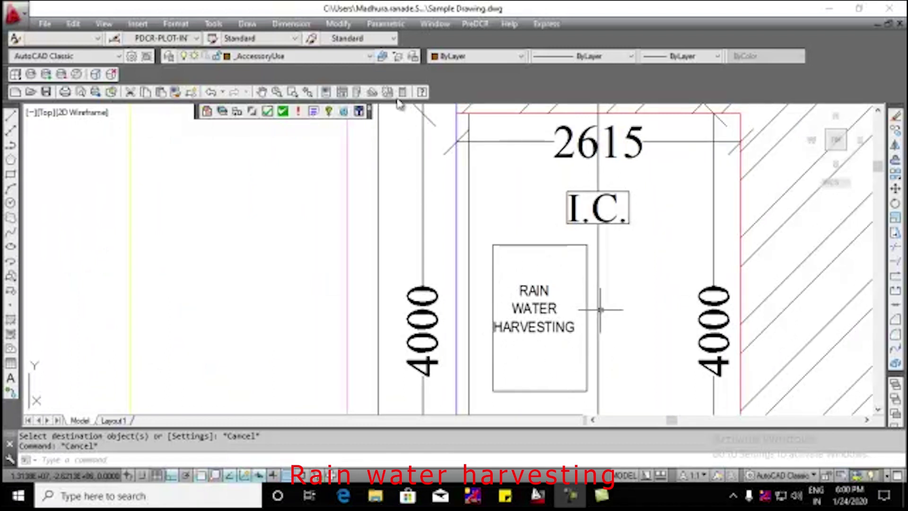
{"action": "left_click", "coordinate": [365, 63]}
{"action": "left_click", "coordinate": [322, 72]}
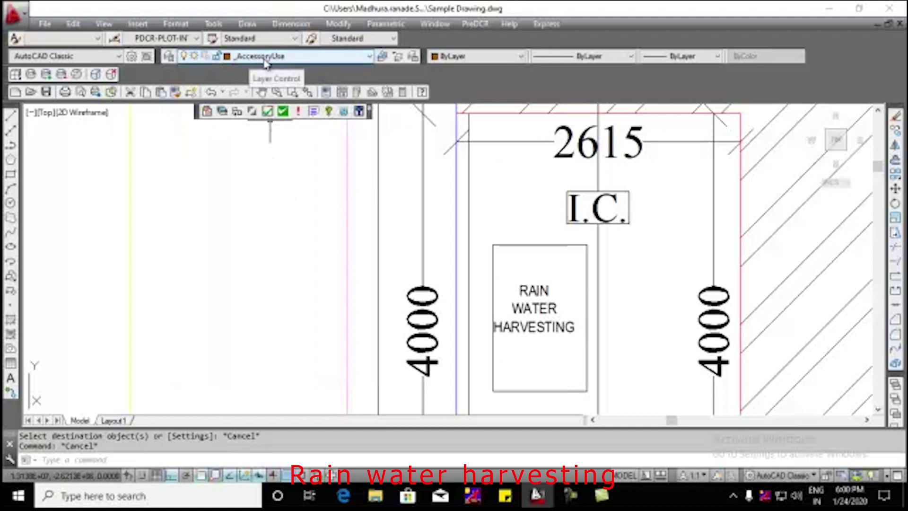
{"action": "type", "text": "ma"}
{"action": "key", "text": "Return"}
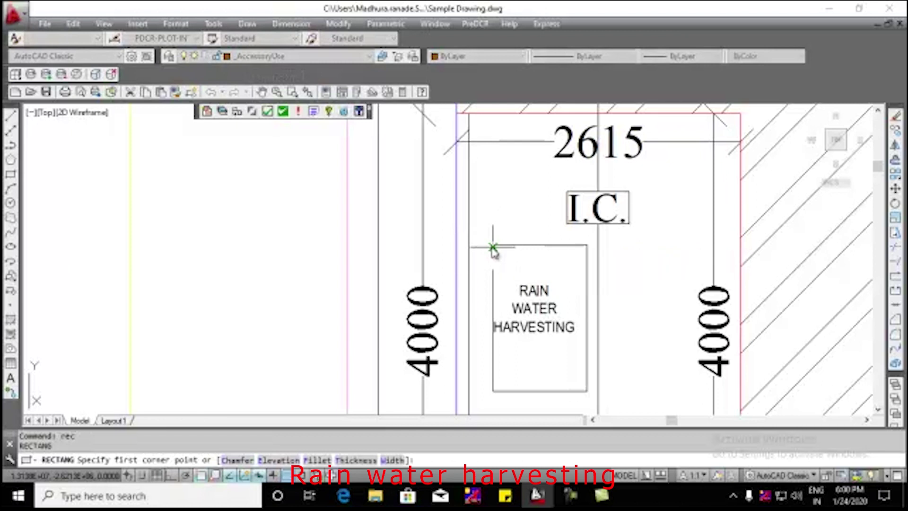
{"action": "left_click", "coordinate": [493, 245]}
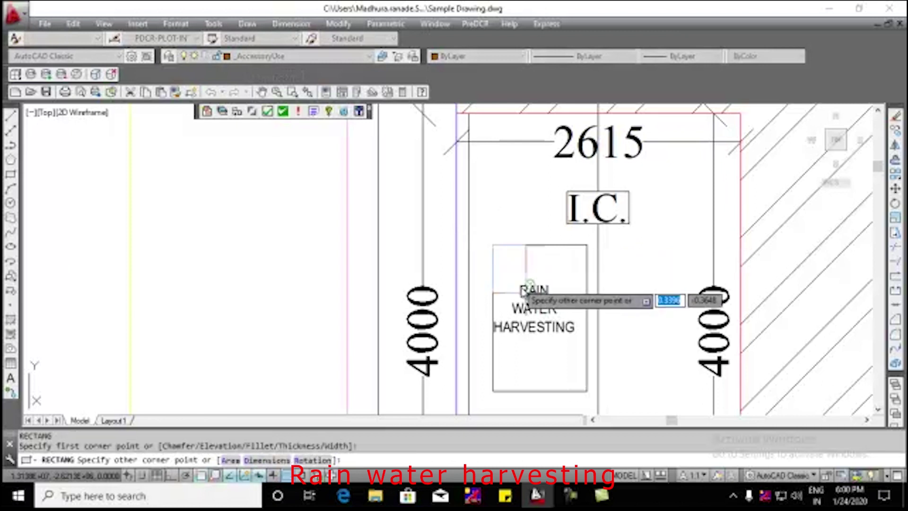
{"action": "left_click", "coordinate": [587, 392]}
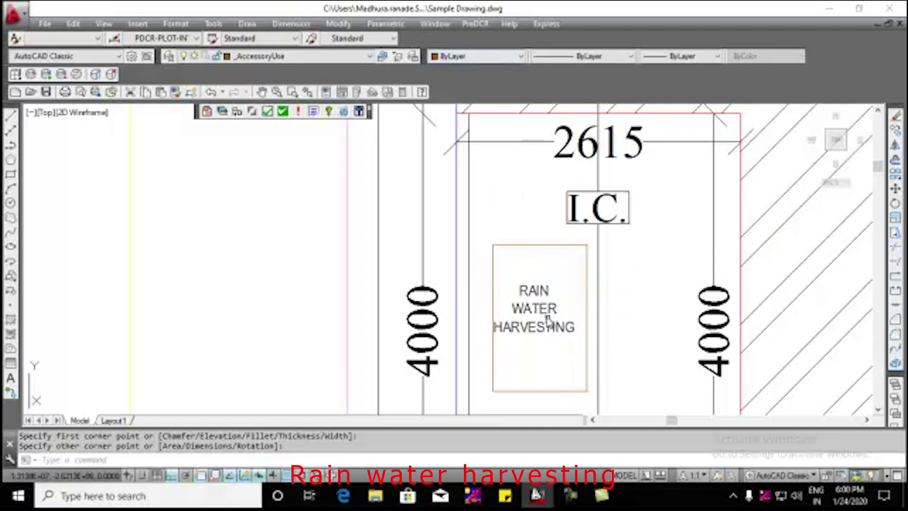
- Mark the rectangle with PreDCR as a Rain Water Harvesting accessory use with a storage tank capacity of 200
{"action": "left_click", "coordinate": [477, 24]}
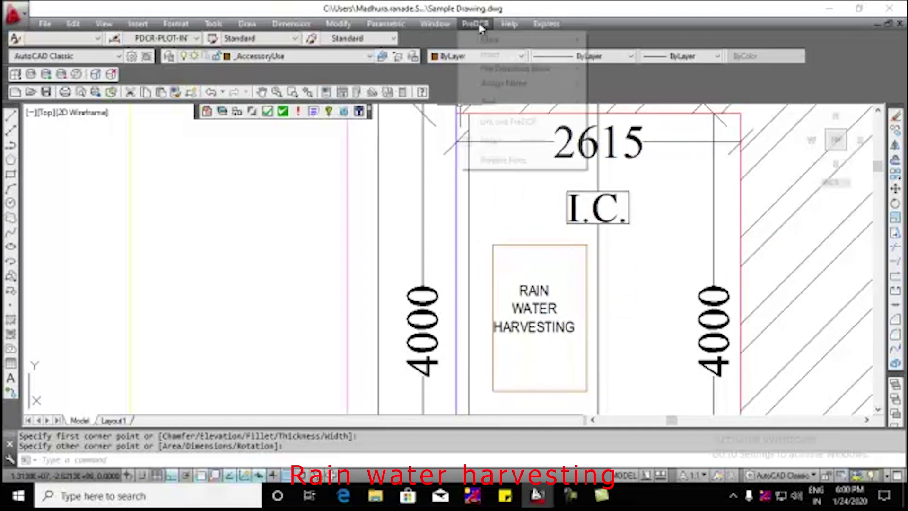
{"action": "mouse_move", "coordinate": [486, 43]}
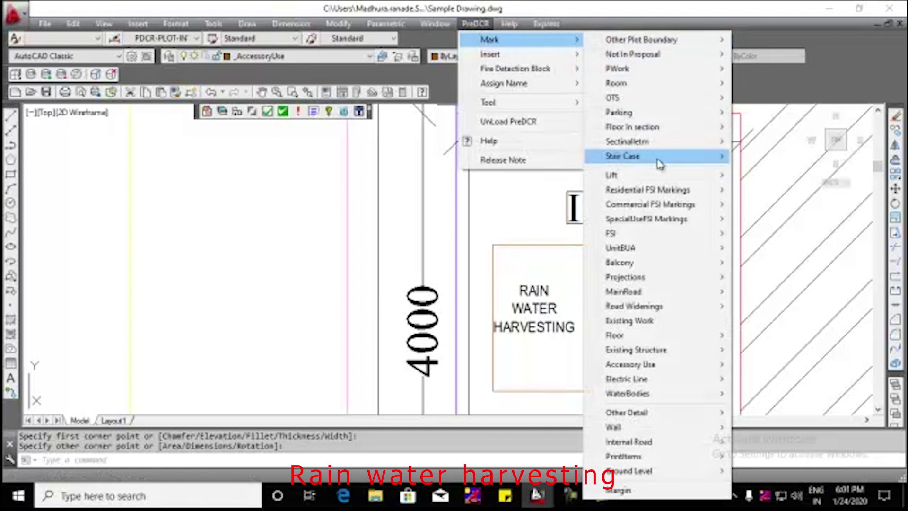
{"action": "mouse_move", "coordinate": [647, 366]}
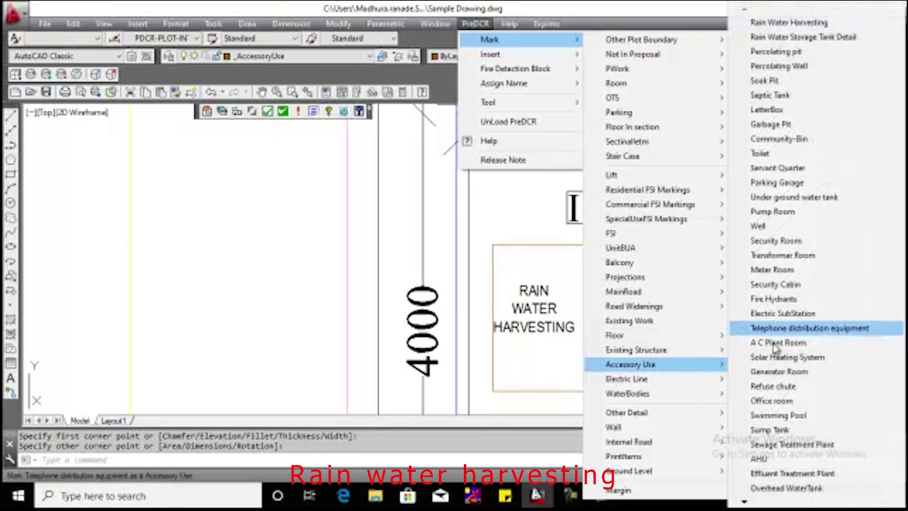
{"action": "left_click", "coordinate": [787, 24]}
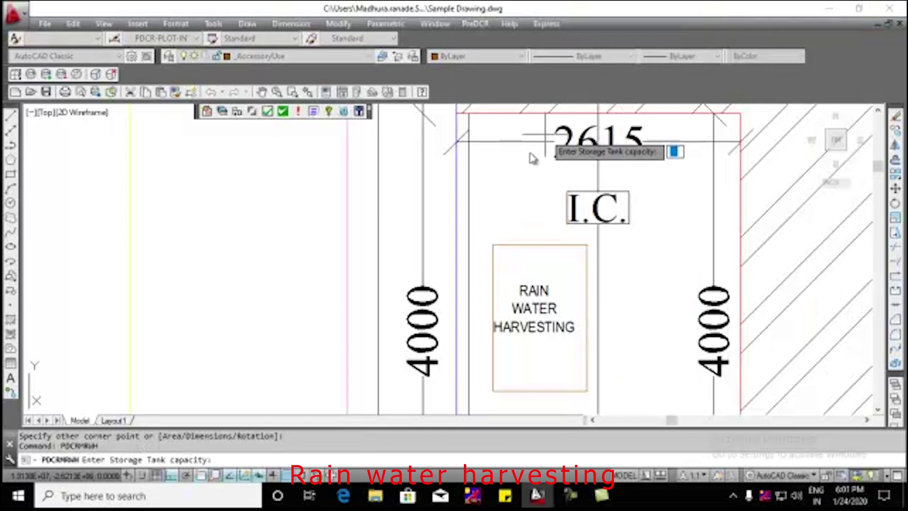
{"action": "type", "text": "200"}
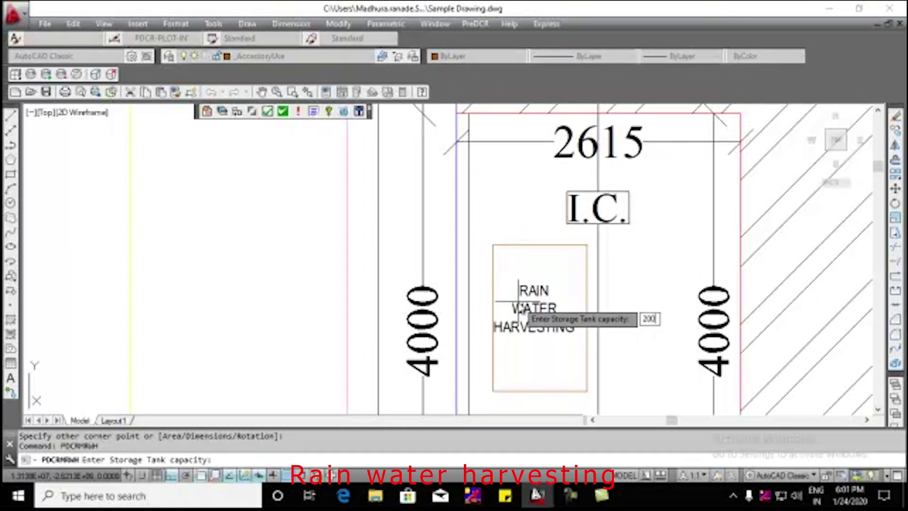
{"action": "key", "text": "Return"}
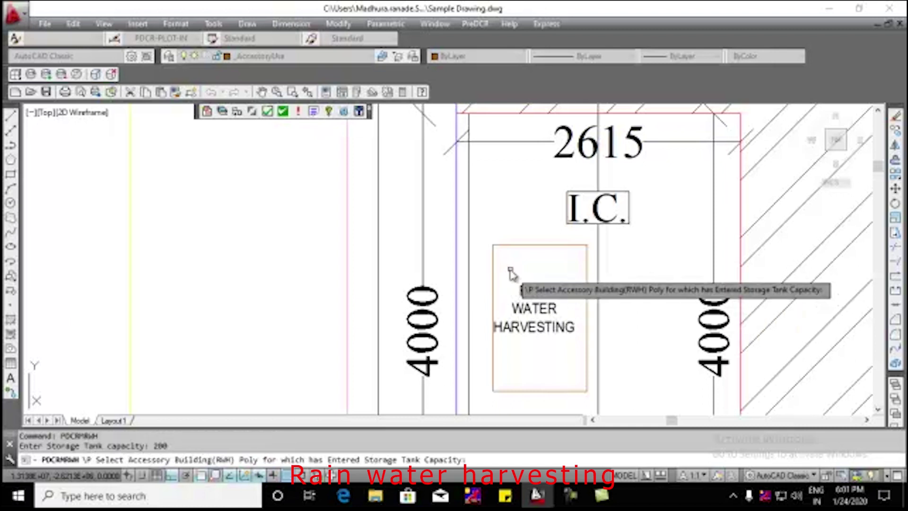
{"action": "left_click", "coordinate": [502, 245]}
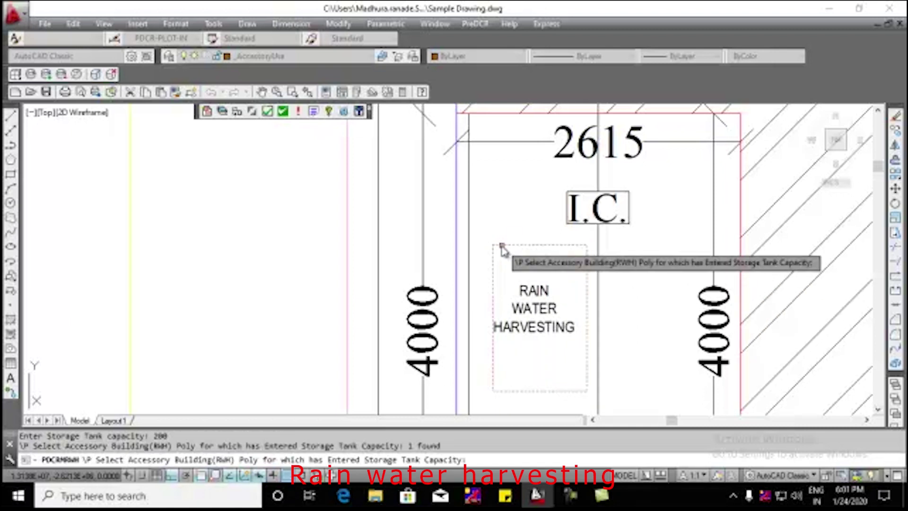
{"action": "key", "text": "Return"}
{"action": "scroll", "coordinate": [496, 303], "scroll_direction": "down", "scroll_amount": 4}
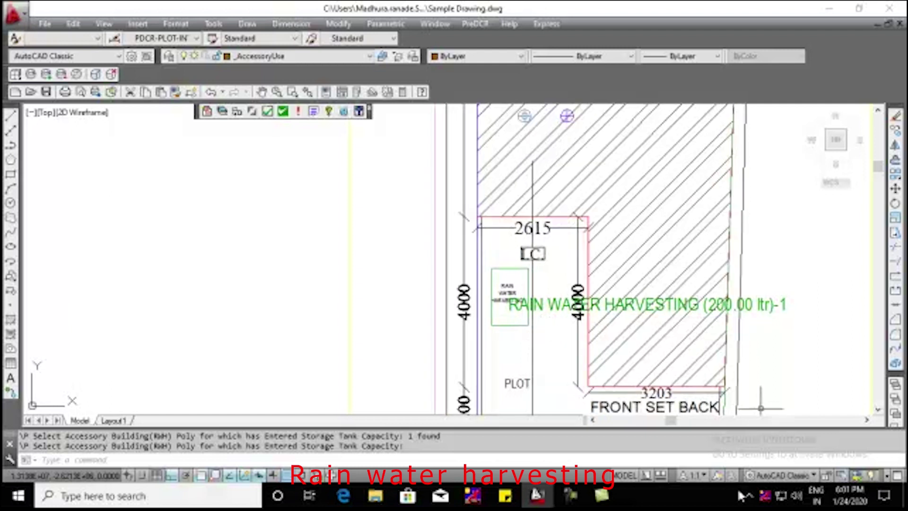
- Insert one PreDCR car parking space for the plot polyline, placed in the site plan's front margin, with parking number 1
{"action": "mouse_move", "coordinate": [611, 498]}
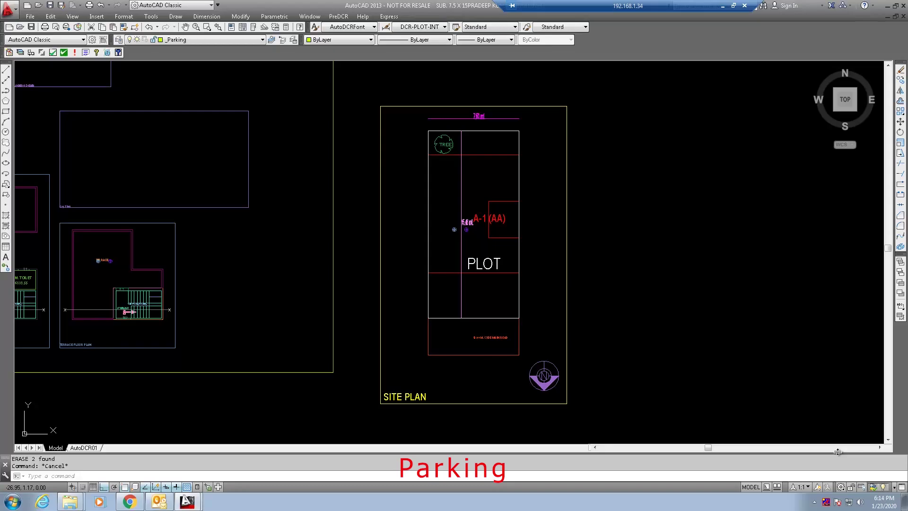
{"action": "left_click", "coordinate": [737, 307]}
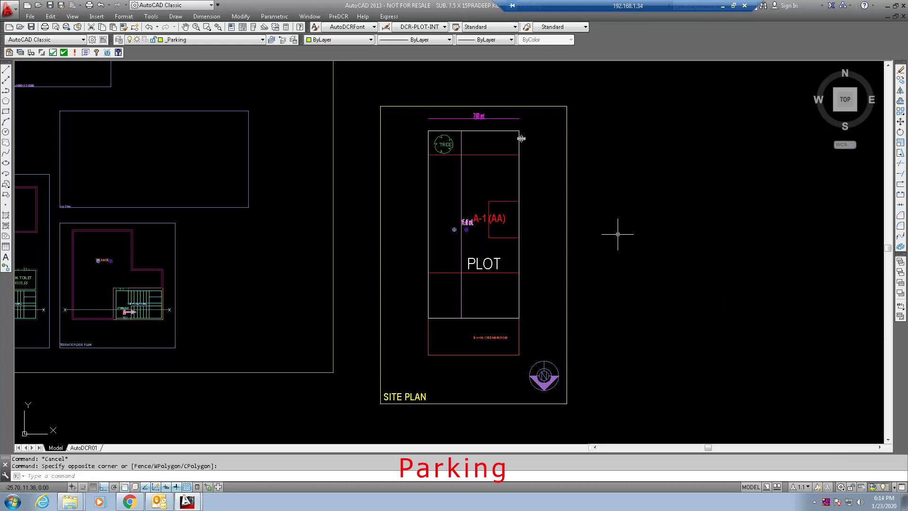
{"action": "left_click", "coordinate": [347, 18]}
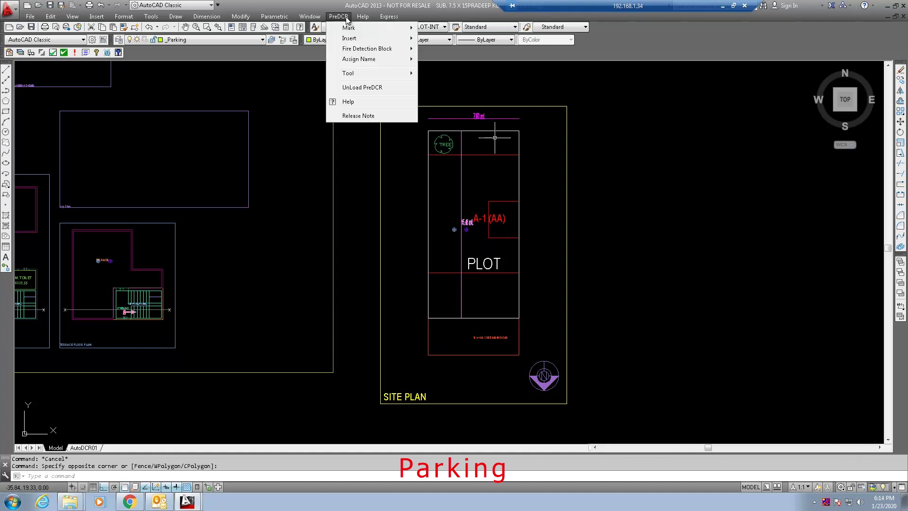
{"action": "mouse_move", "coordinate": [351, 39]}
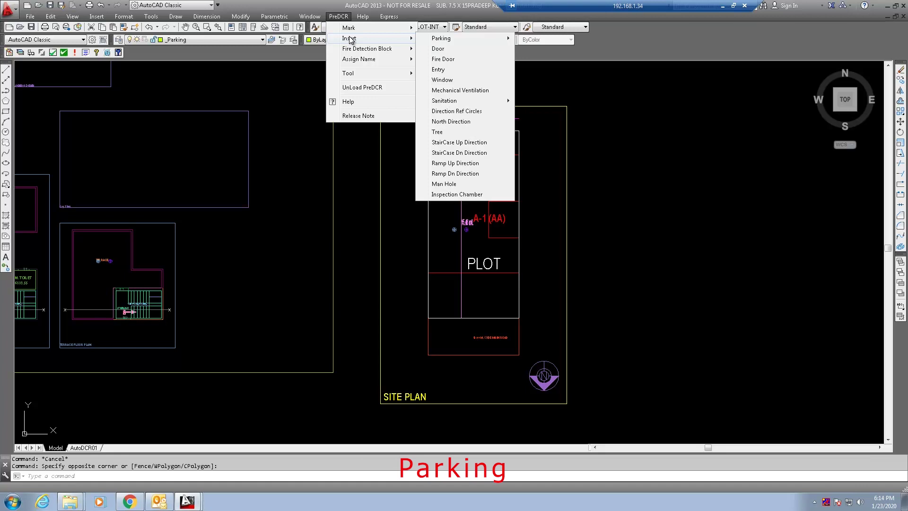
{"action": "mouse_move", "coordinate": [436, 42]}
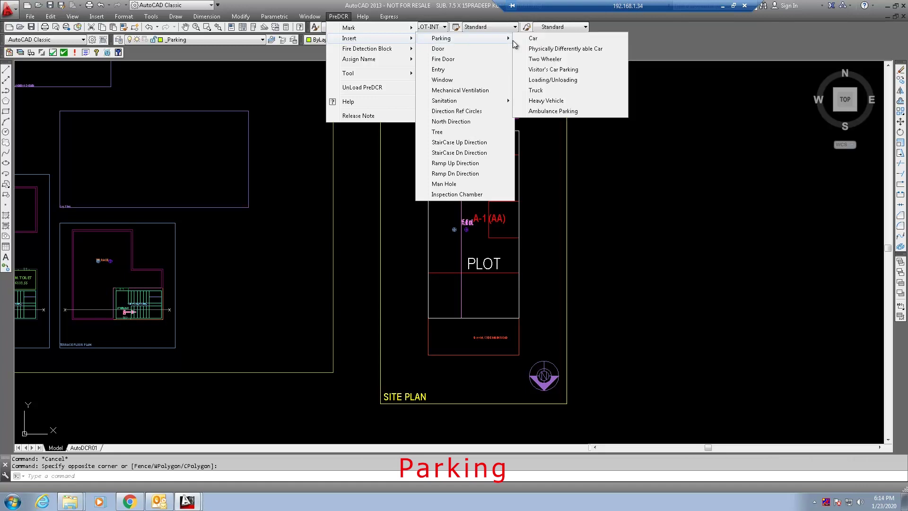
{"action": "left_click", "coordinate": [552, 41]}
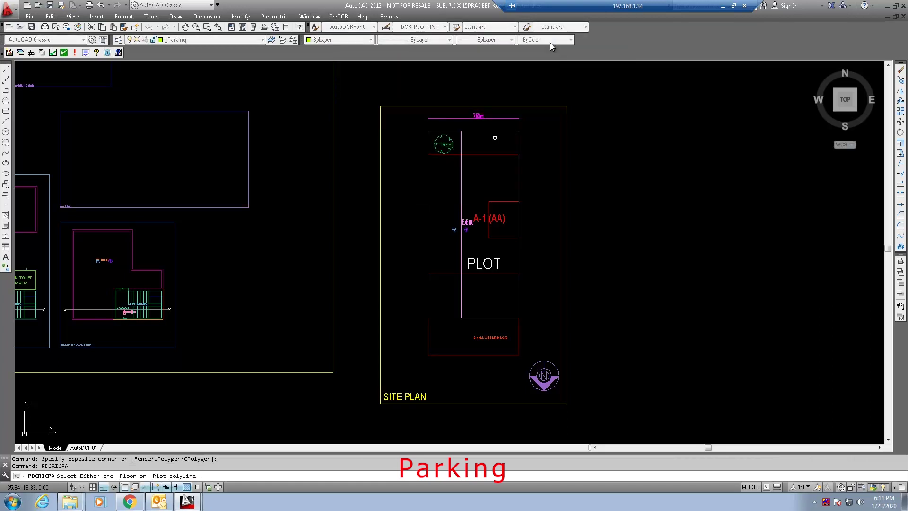
{"action": "left_click", "coordinate": [519, 171]}
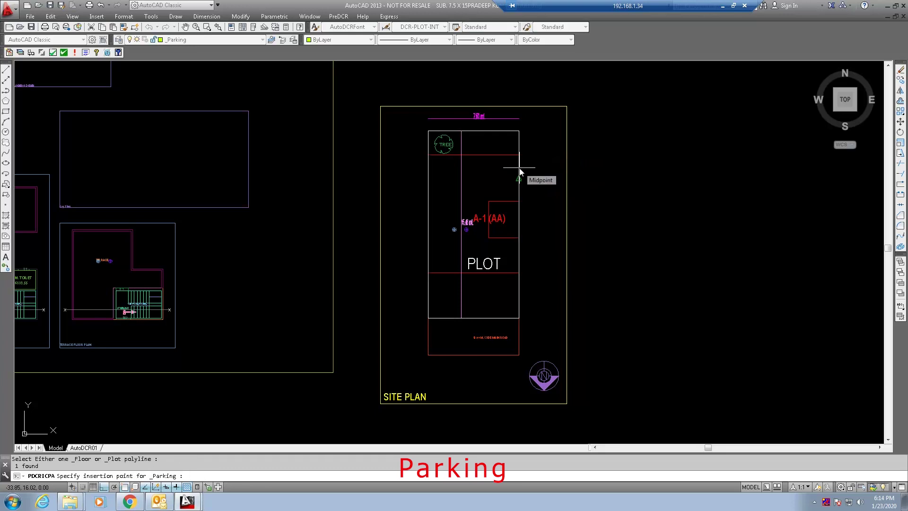
{"action": "scroll", "coordinate": [429, 276], "scroll_direction": "up", "scroll_amount": 4}
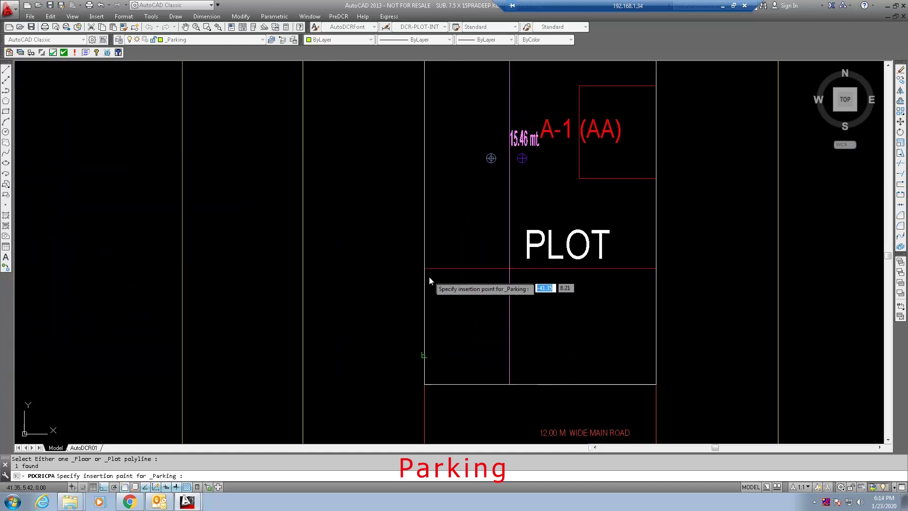
{"action": "left_click", "coordinate": [455, 279]}
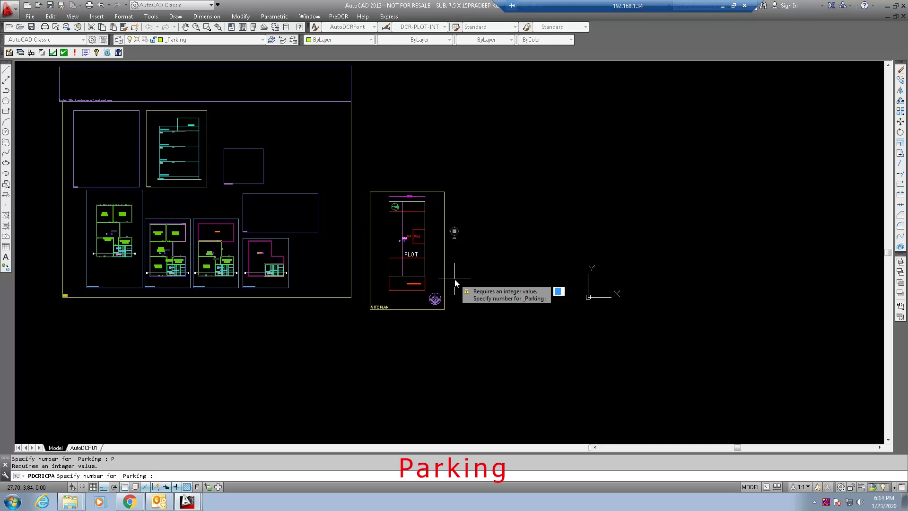
{"action": "type", "text": "1"}
{"action": "key", "text": "Return"}
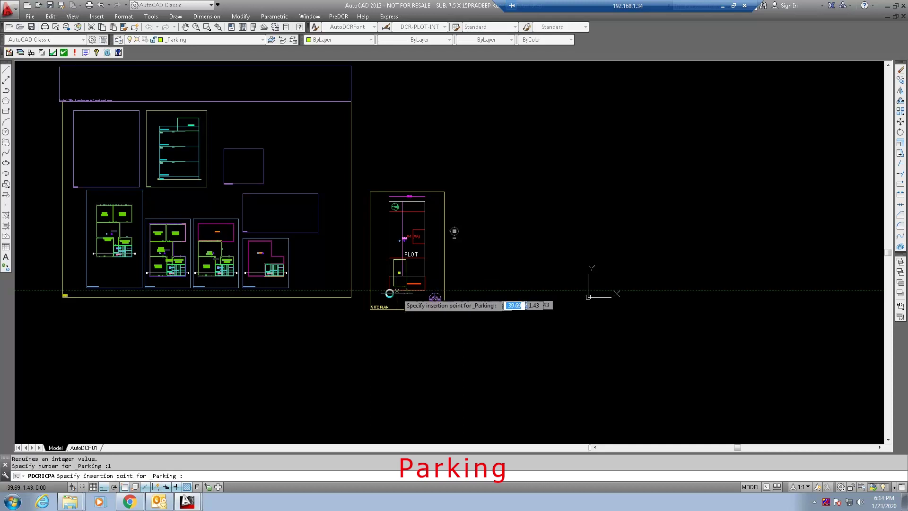
{"action": "key", "text": "Escape"}
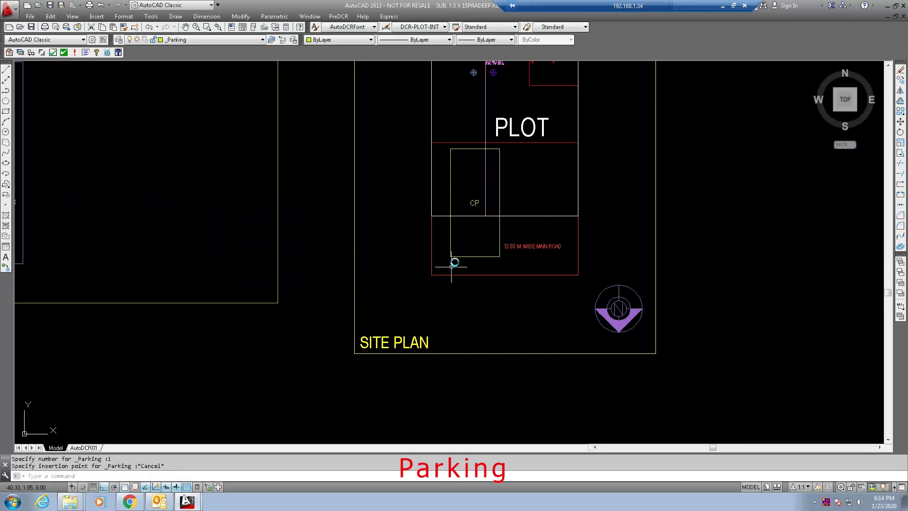
- Rotate the car parking space and its CP label about the upper-left corner so its long side runs across the plot
{"action": "scroll", "coordinate": [452, 259], "scroll_direction": "up", "scroll_amount": 4}
{"action": "left_click", "coordinate": [513, 95]}
{"action": "left_click", "coordinate": [413, 127]}
{"action": "type", "text": "ro"}
{"action": "key", "text": "Return"}
{"action": "middle_click_drag", "start_coordinate": [473, 127], "coordinate": [461, 248]}
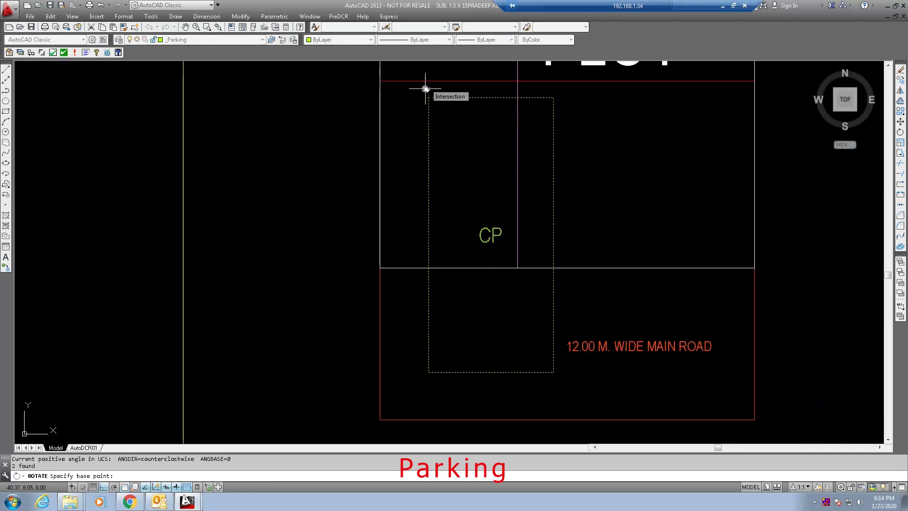
{"action": "left_click", "coordinate": [429, 99]}
{"action": "key", "text": "Return"}
- Move the rotated parking space straight down into the front margin, between the red setback line and the plot's front edge
{"action": "middle_click_drag", "start_coordinate": [432, 76], "coordinate": [421, 214]}
{"action": "type", "text": "m"}
{"action": "key", "text": "Return"}
{"action": "type", "text": "p"}
{"action": "key", "text": "Return"}
{"action": "key", "text": "Return"}
{"action": "left_click", "coordinate": [405, 185]}
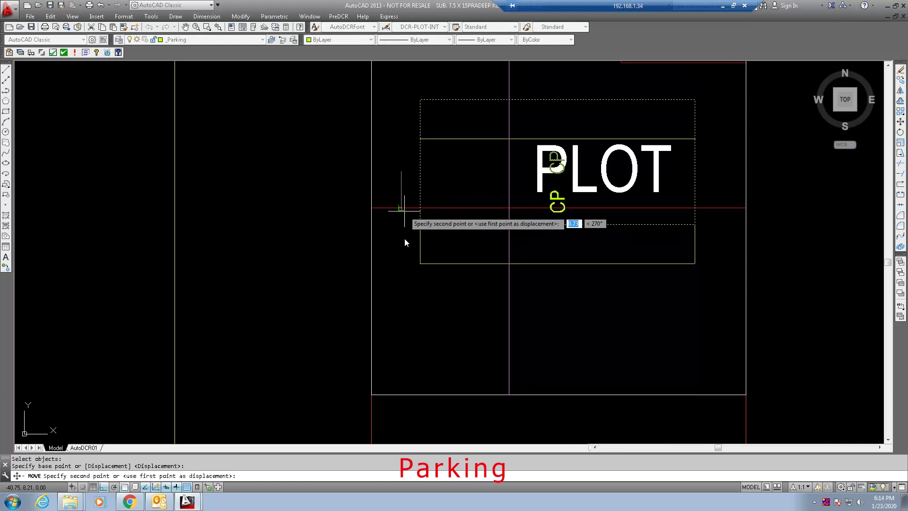
{"action": "left_click", "coordinate": [405, 317]}
{"action": "key", "text": "Escape"}
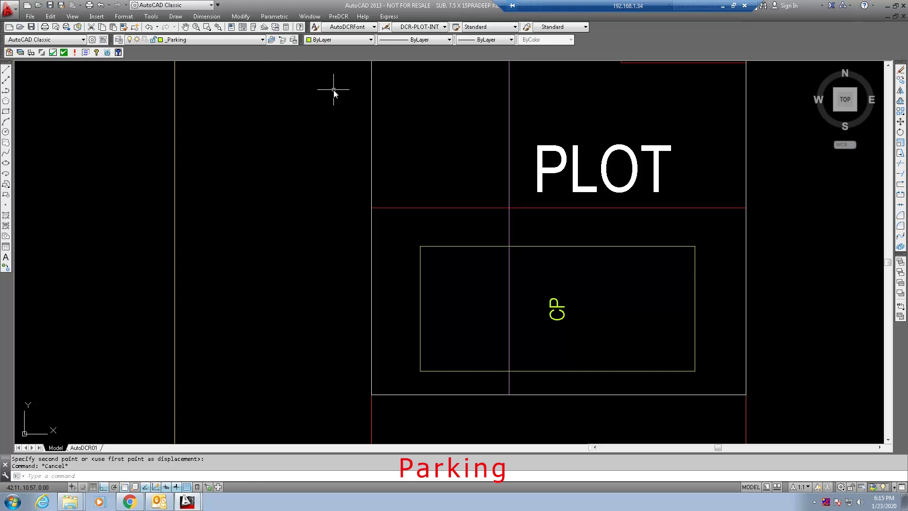
{"action": "left_click", "coordinate": [339, 16]}
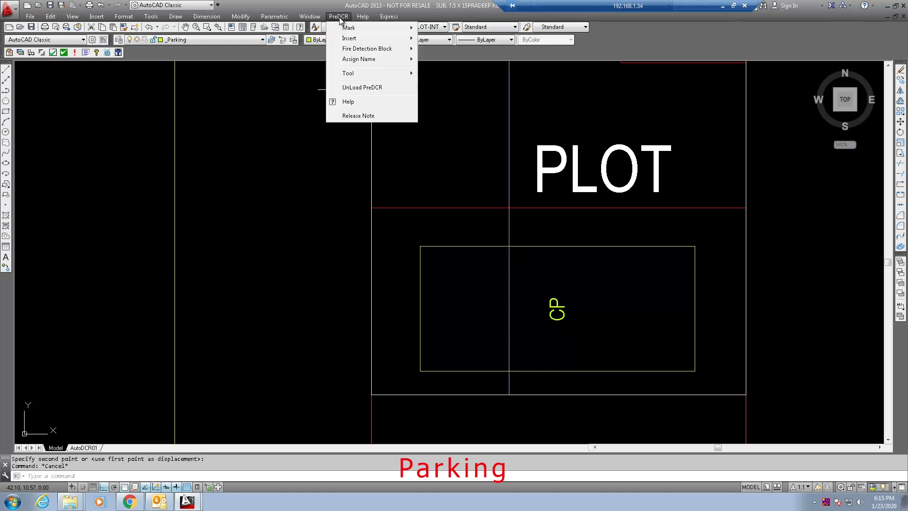
{"action": "mouse_move", "coordinate": [350, 27]}
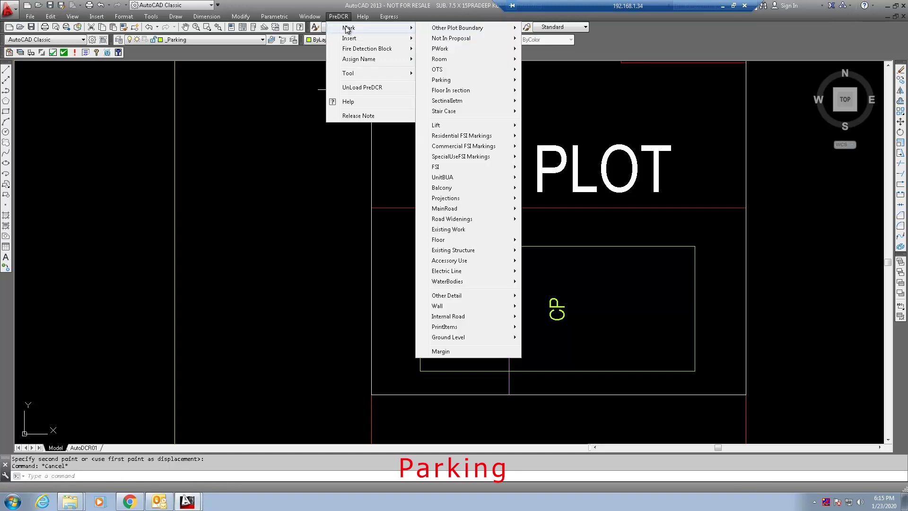
{"action": "mouse_move", "coordinate": [454, 30]}
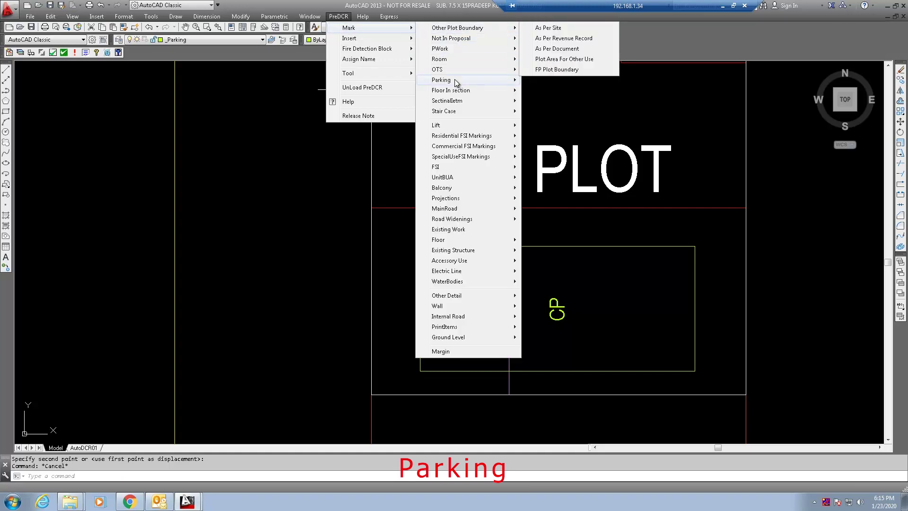
{"action": "mouse_move", "coordinate": [462, 79]}
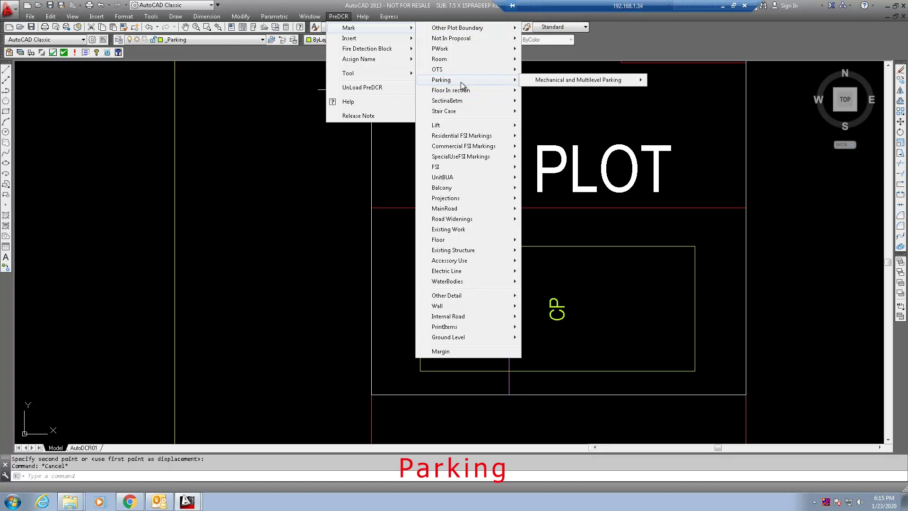
{"action": "mouse_move", "coordinate": [542, 81]}
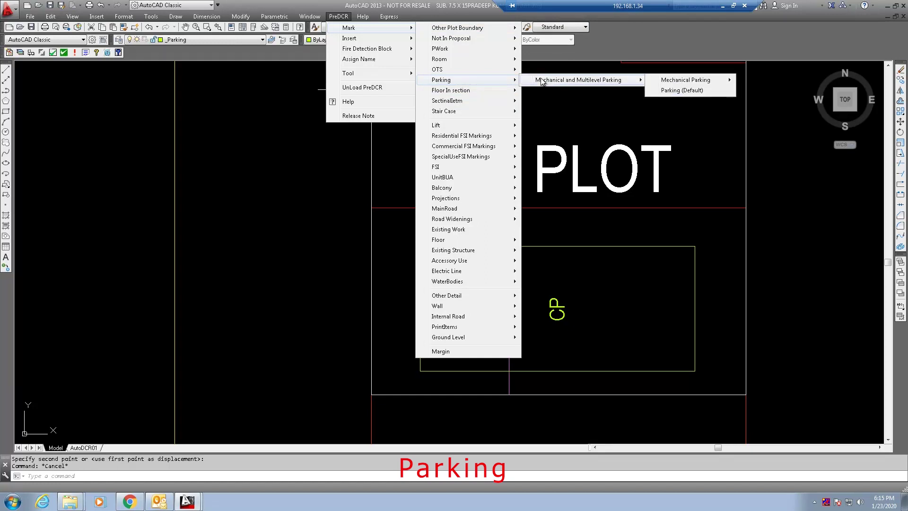
{"action": "left_click", "coordinate": [606, 110]}
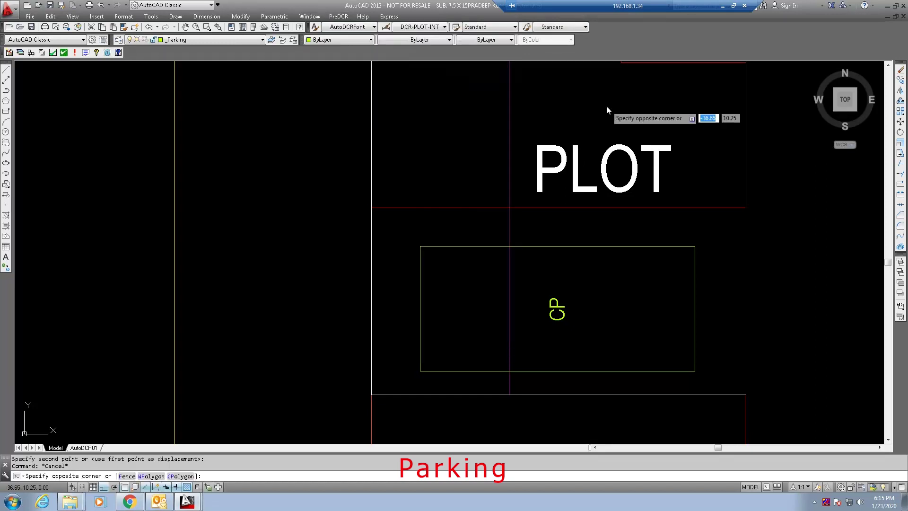
{"action": "key", "text": "Escape"}
{"action": "left_click", "coordinate": [596, 150]}
{"action": "scroll", "coordinate": [544, 165], "scroll_direction": "down", "scroll_amount": 6}
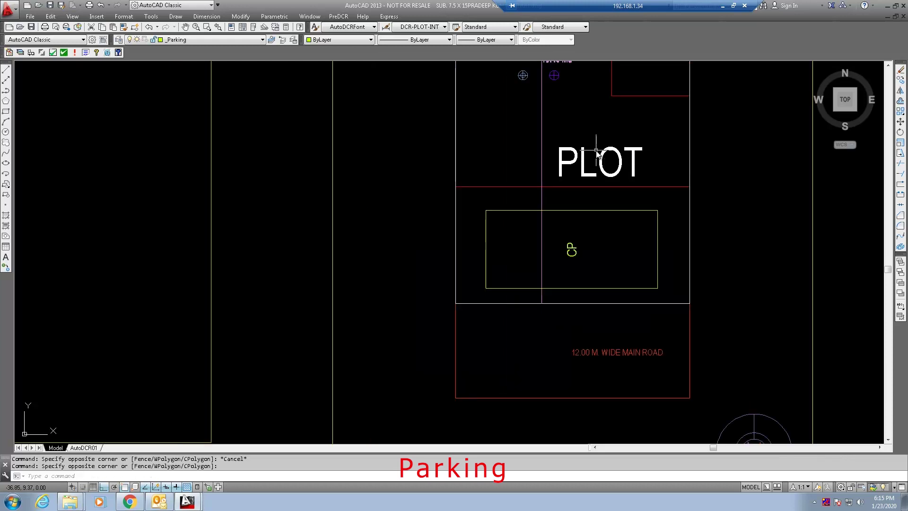
{"action": "scroll", "coordinate": [588, 243], "scroll_direction": "down", "scroll_amount": 4}
{"action": "scroll", "coordinate": [523, 285], "scroll_direction": "up", "scroll_amount": 1}
{"action": "scroll", "coordinate": [653, 208], "scroll_direction": "up", "scroll_amount": 3}
{"action": "mouse_move", "coordinate": [652, 207]}
{"action": "middle_mouse_down"}
{"action": "mouse_move", "coordinate": [592, 217]}
{"action": "mouse_move", "coordinate": [699, 201]}
{"action": "middle_mouse_up"}
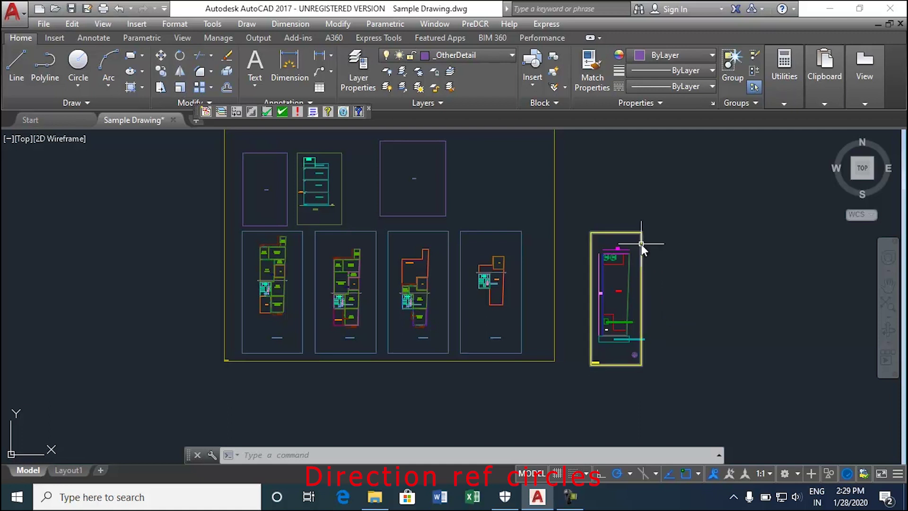
- Insert the PreDCR direction reference circles inside the site plan's building outline, just above the rain water harvesting area
{"action": "left_click", "coordinate": [475, 23]}
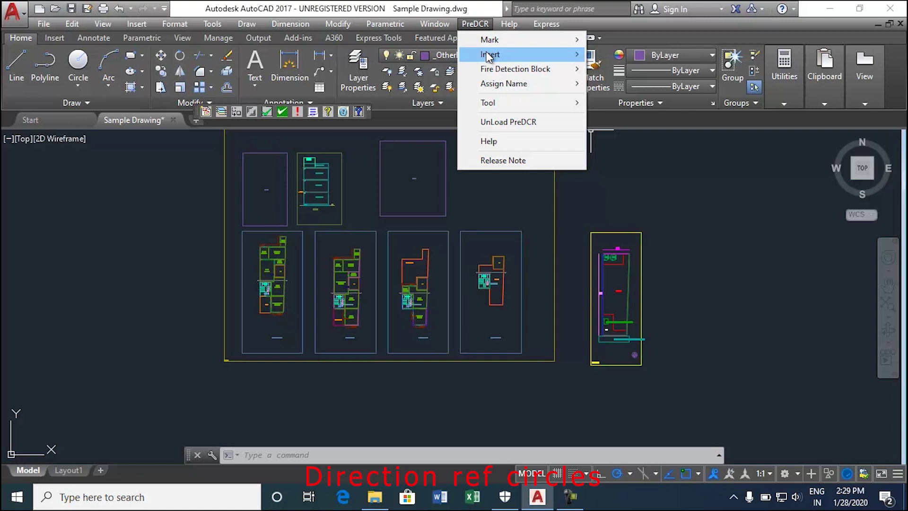
{"action": "mouse_move", "coordinate": [489, 56]}
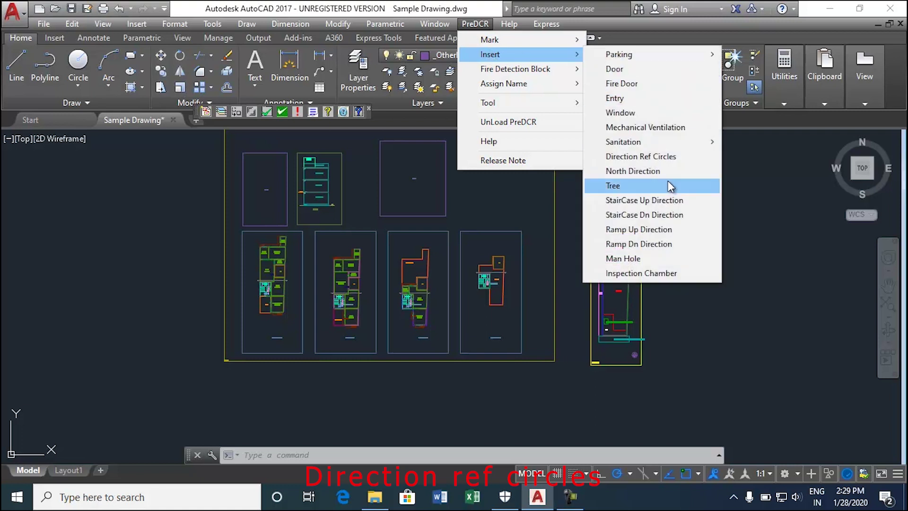
{"action": "left_click", "coordinate": [648, 157]}
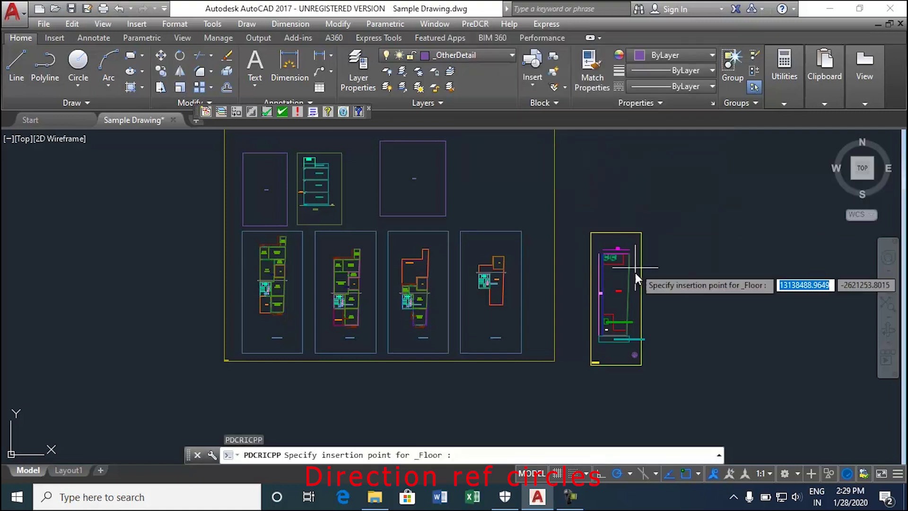
{"action": "scroll", "coordinate": [615, 307], "scroll_direction": "up", "scroll_amount": 5}
{"action": "left_click", "coordinate": [572, 287]}
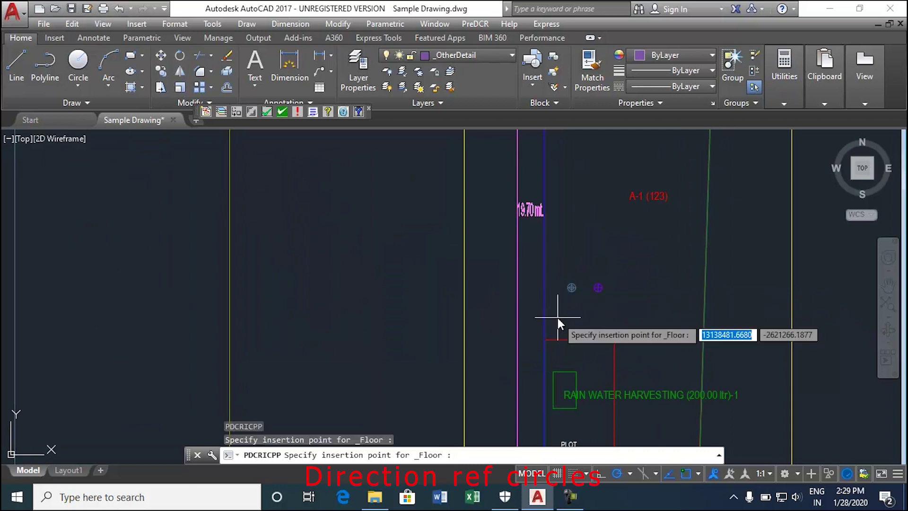
{"action": "key", "text": "Escape"}
- Copy both direction circles from the site plan outline's notch corner to the matching corner between staircase and canopy on the leftmost floor plan
{"action": "left_click", "coordinate": [620, 260]}
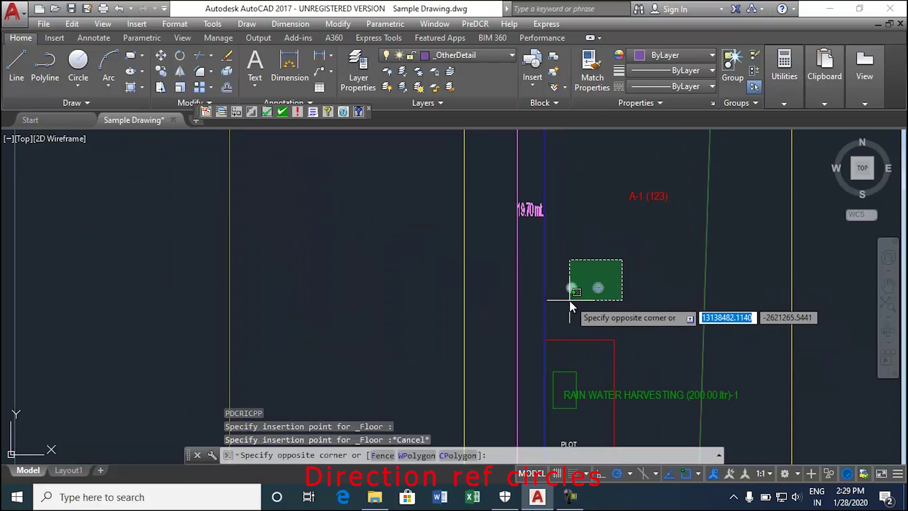
{"action": "left_click", "coordinate": [572, 302]}
{"action": "type", "text": "co"}
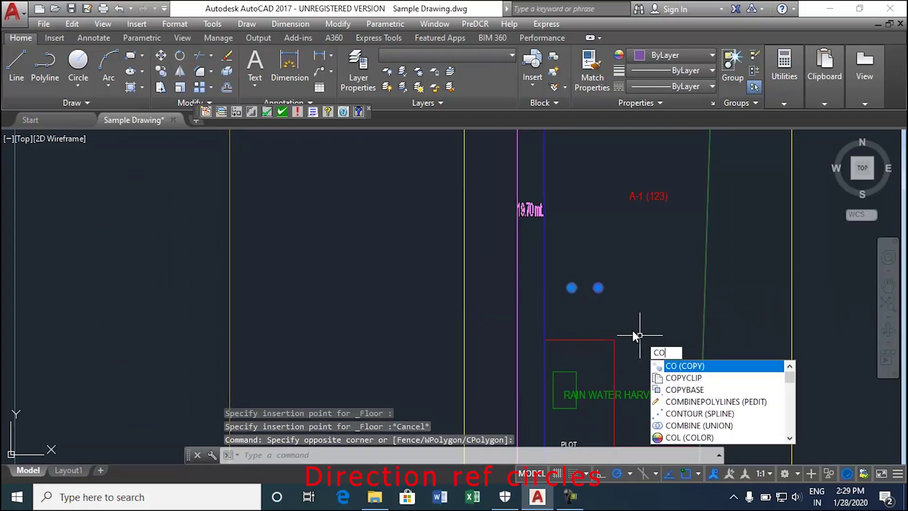
{"action": "key", "text": "Return"}
{"action": "left_click", "coordinate": [544, 340]}
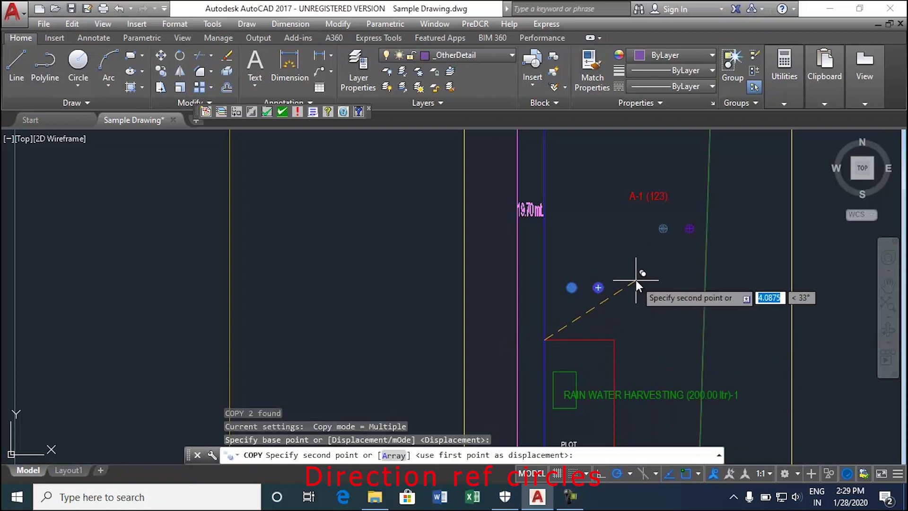
{"action": "scroll", "coordinate": [662, 251], "scroll_direction": "down", "scroll_amount": 5}
{"action": "scroll", "coordinate": [452, 274], "scroll_direction": "up", "scroll_amount": 5}
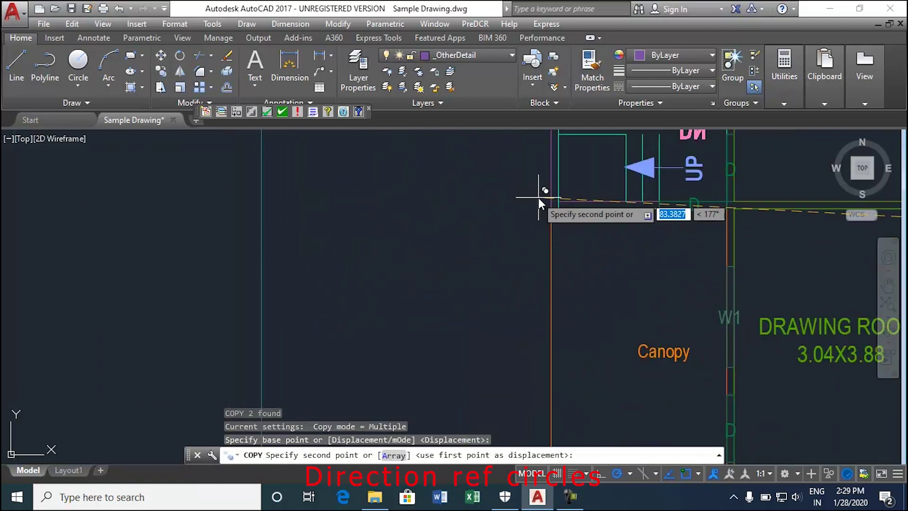
{"action": "left_click", "coordinate": [550, 209]}
{"action": "scroll", "coordinate": [487, 272], "scroll_direction": "down", "scroll_amount": 4}
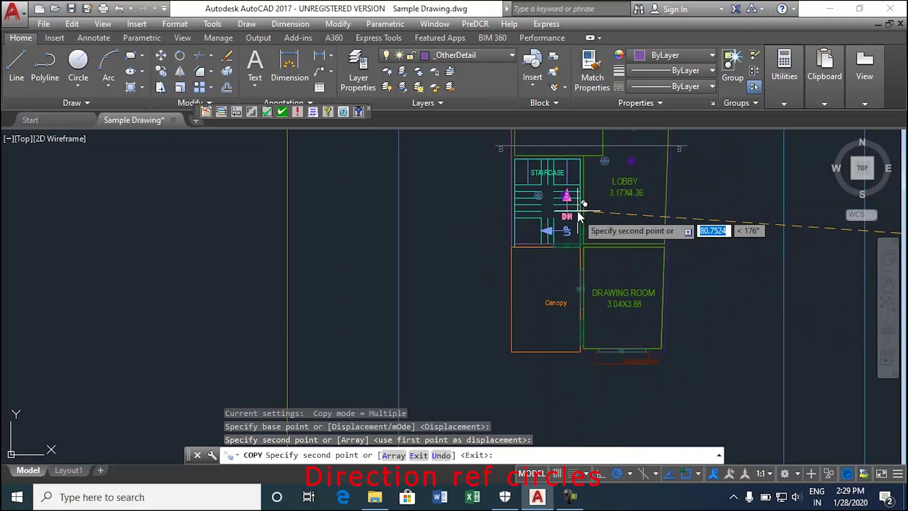
{"action": "scroll", "coordinate": [569, 208], "scroll_direction": "up", "scroll_amount": 6}
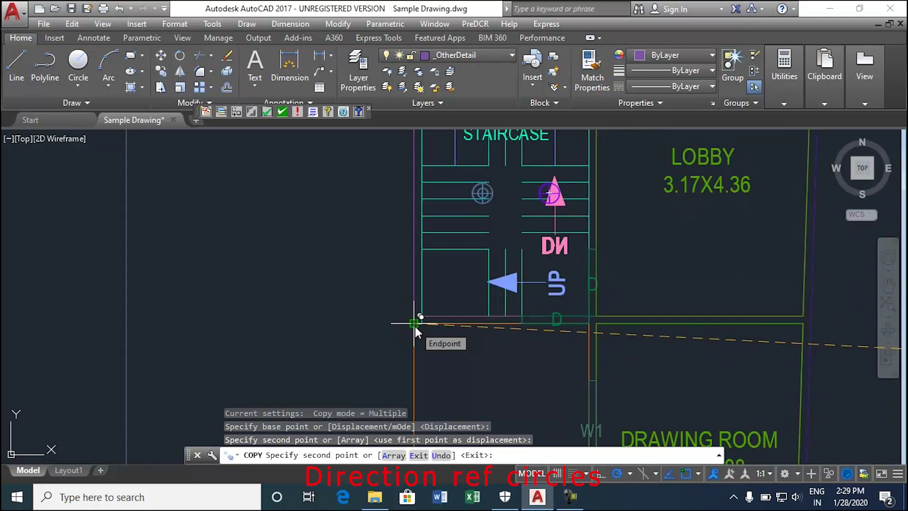
{"action": "key", "text": "Escape"}
- Copy both direction circles from the leftmost floor plan's staircase–canopy corner to the matching staircase–open terrace corner on the second floor plan
{"action": "scroll", "coordinate": [555, 199], "scroll_direction": "up", "scroll_amount": 4}
{"action": "left_click", "coordinate": [537, 189]}
{"action": "left_click", "coordinate": [501, 186]}
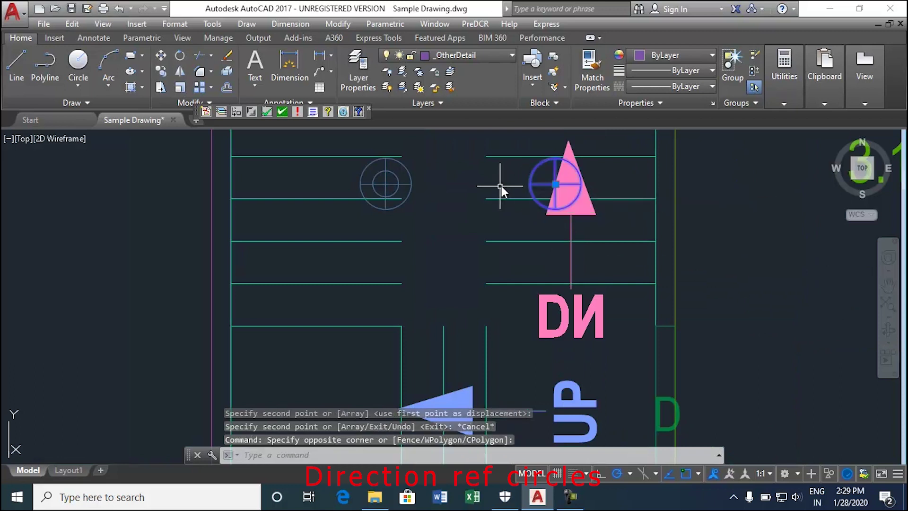
{"action": "type", "text": "co"}
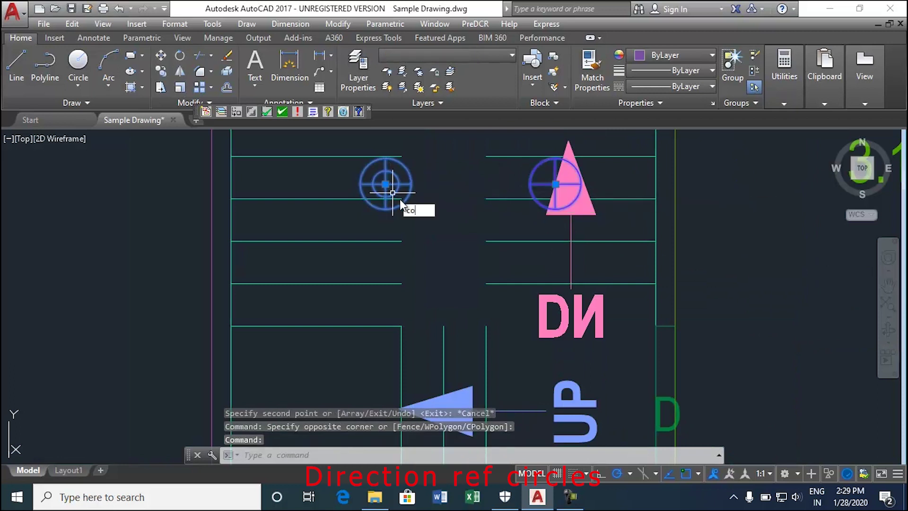
{"action": "key", "text": "Return"}
{"action": "scroll", "coordinate": [475, 163], "scroll_direction": "down", "scroll_amount": 3}
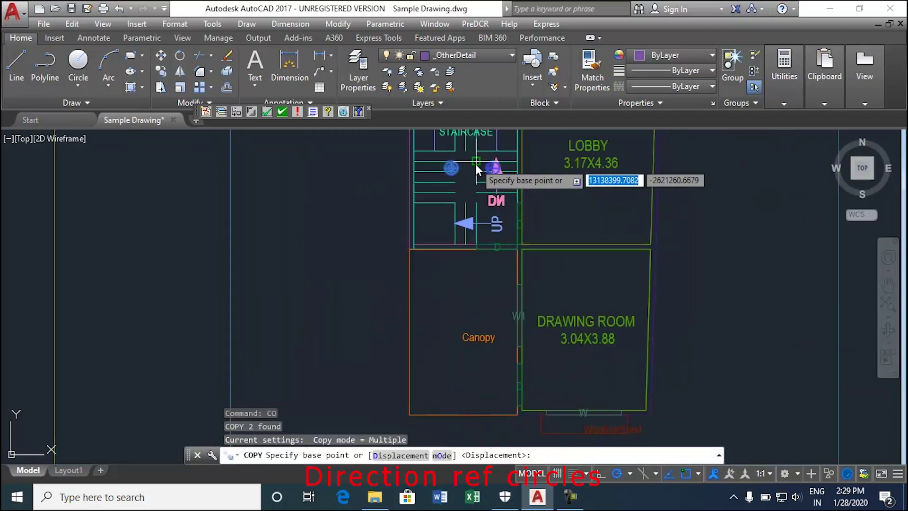
{"action": "left_click", "coordinate": [410, 249]}
{"action": "scroll", "coordinate": [354, 246], "scroll_direction": "down", "scroll_amount": 5}
{"action": "scroll", "coordinate": [553, 288], "scroll_direction": "up", "scroll_amount": 7}
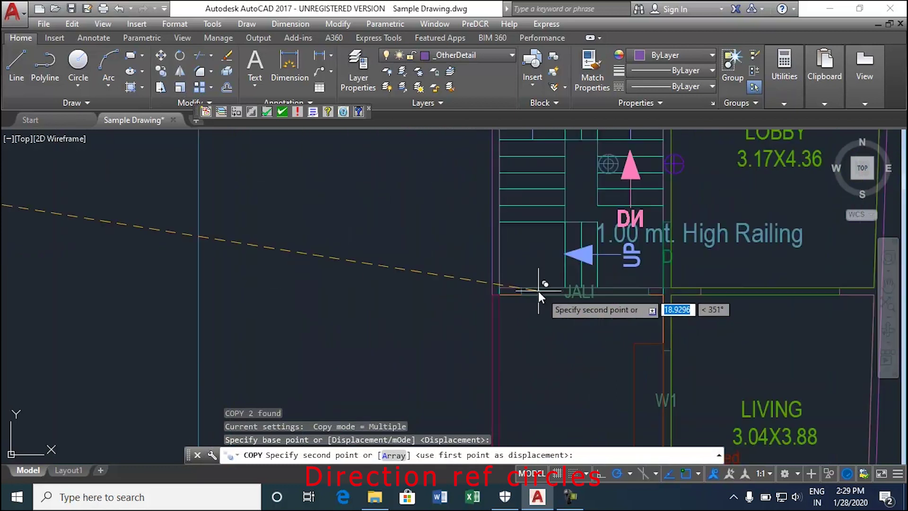
{"action": "left_click", "coordinate": [492, 298]}
- Place further copies of both direction circles at the staircase's lower-left corner on the third floor plan and the terrace floor plan
{"action": "scroll", "coordinate": [473, 293], "scroll_direction": "down", "scroll_amount": 5}
{"action": "scroll", "coordinate": [567, 303], "scroll_direction": "up", "scroll_amount": 6}
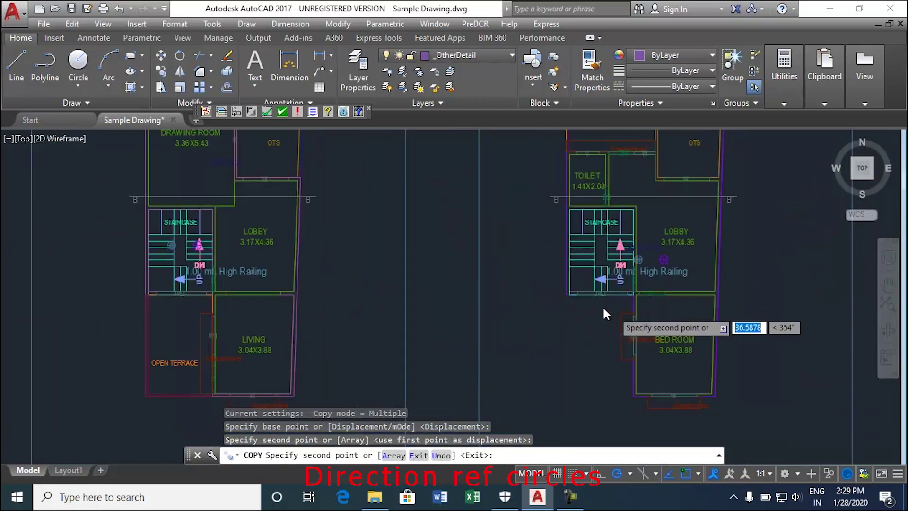
{"action": "left_click", "coordinate": [541, 287]}
{"action": "scroll", "coordinate": [463, 299], "scroll_direction": "down", "scroll_amount": 5}
{"action": "scroll", "coordinate": [563, 310], "scroll_direction": "up", "scroll_amount": 7}
{"action": "left_click", "coordinate": [691, 256]}
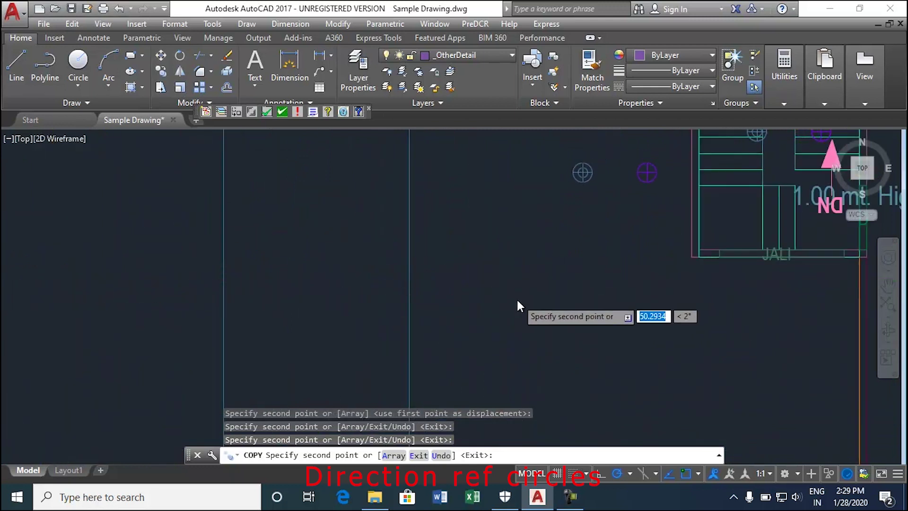
{"action": "scroll", "coordinate": [516, 298], "scroll_direction": "down", "scroll_amount": 6}
{"action": "key", "text": "Escape"}
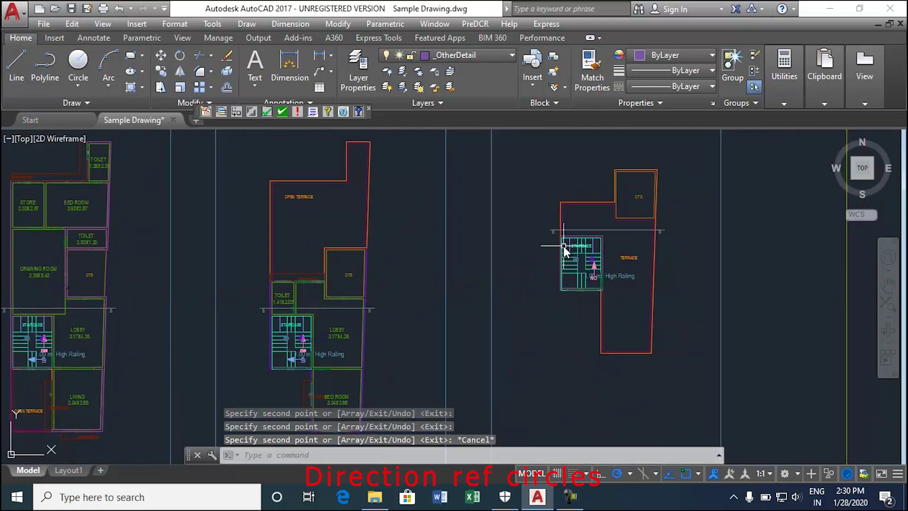
{"action": "scroll", "coordinate": [530, 243], "scroll_direction": "down", "scroll_amount": 4}
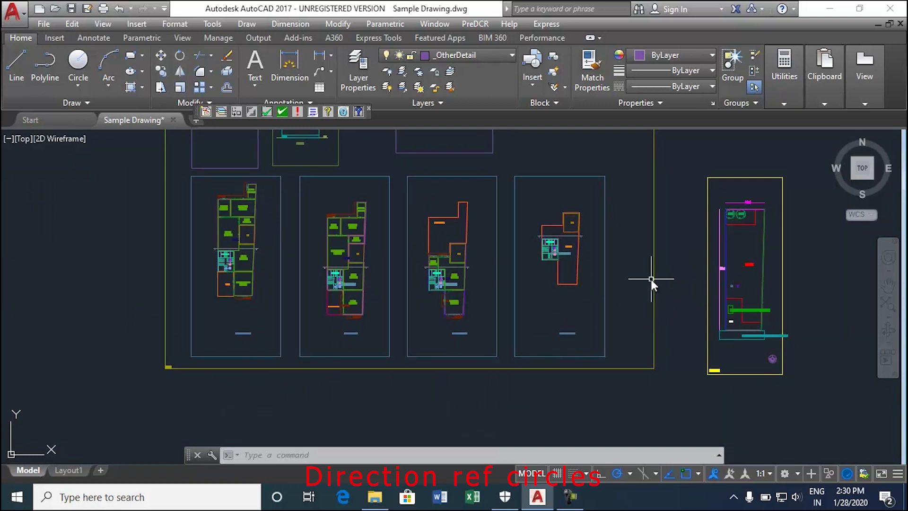
{"action": "scroll", "coordinate": [747, 214], "scroll_direction": "up", "scroll_amount": 6}
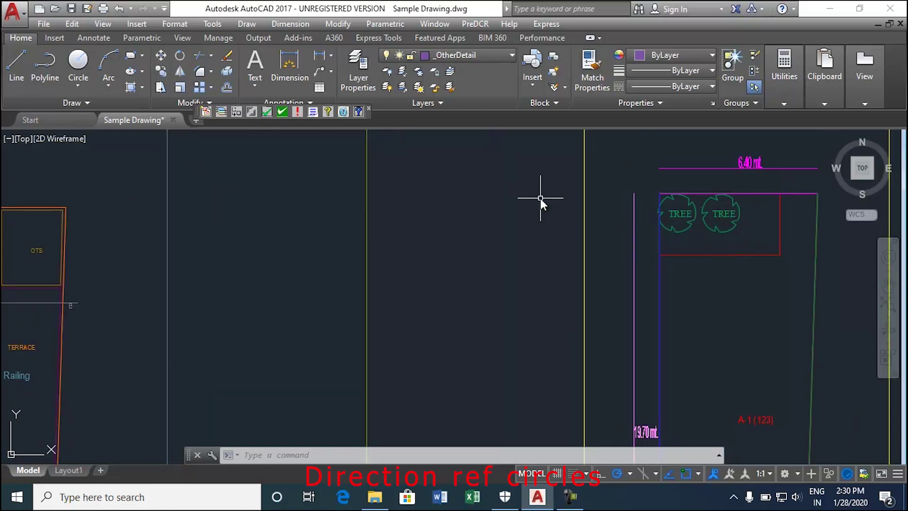
{"action": "scroll", "coordinate": [548, 221], "scroll_direction": "down", "scroll_amount": 5}
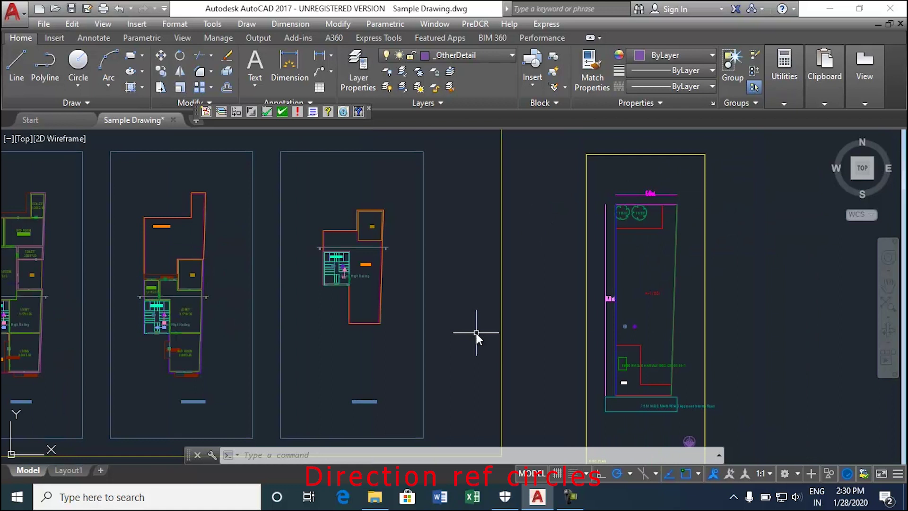
{"action": "scroll", "coordinate": [538, 281], "scroll_direction": "down", "scroll_amount": 2}
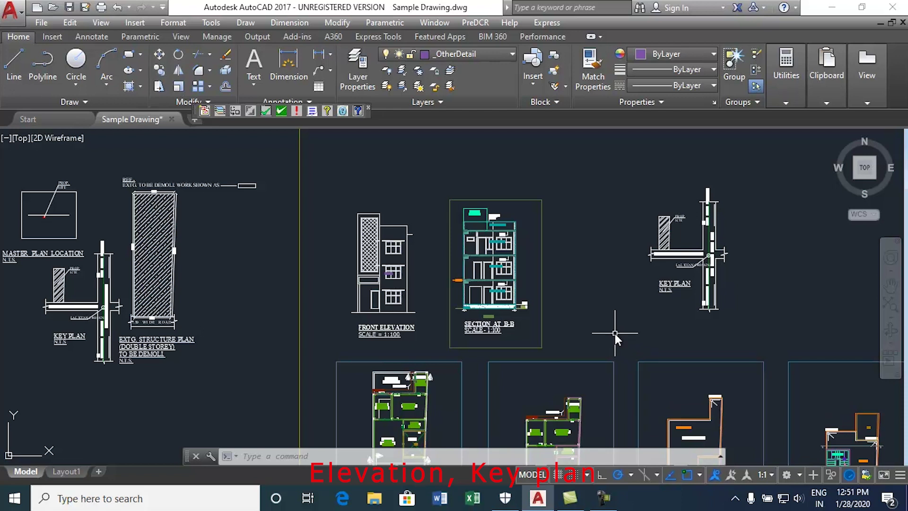
- Draw a rectangle on the _OtherDetail layer enclosing the front elevation and its title text
{"action": "left_click", "coordinate": [493, 55]}
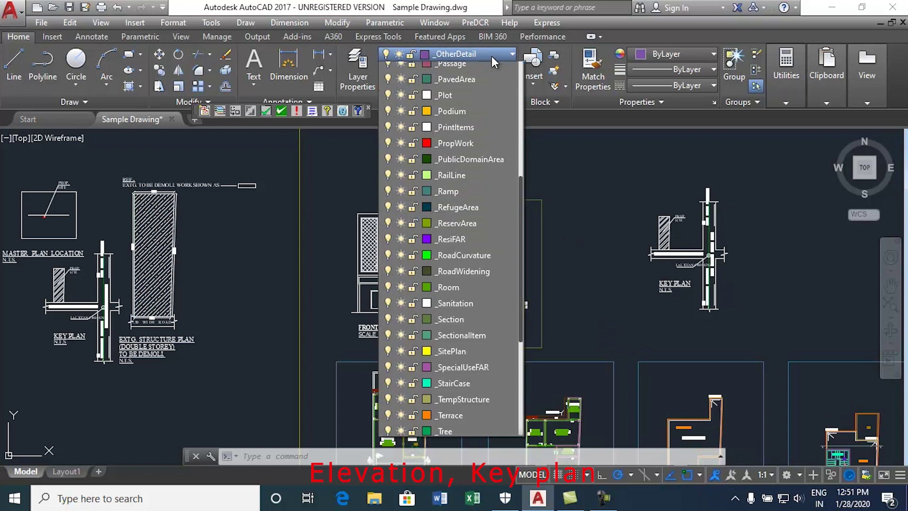
{"action": "left_click", "coordinate": [465, 71]}
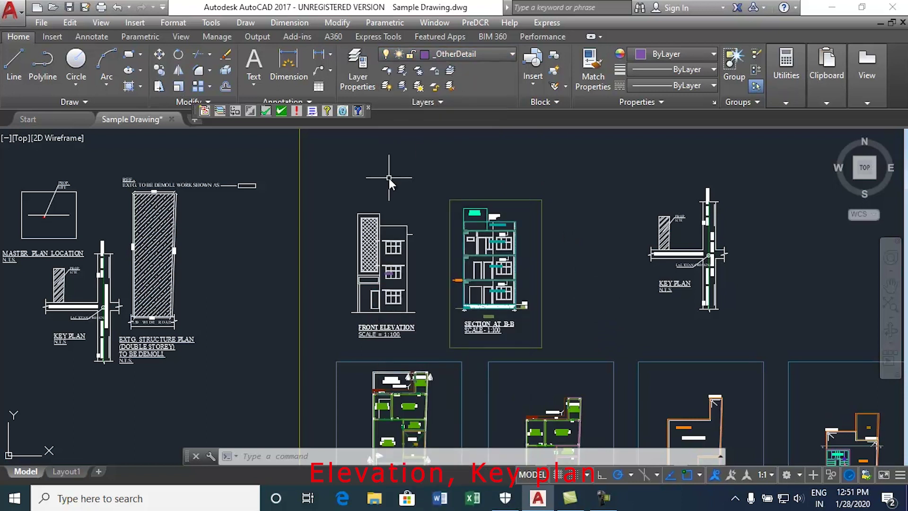
{"action": "type", "text": "rec"}
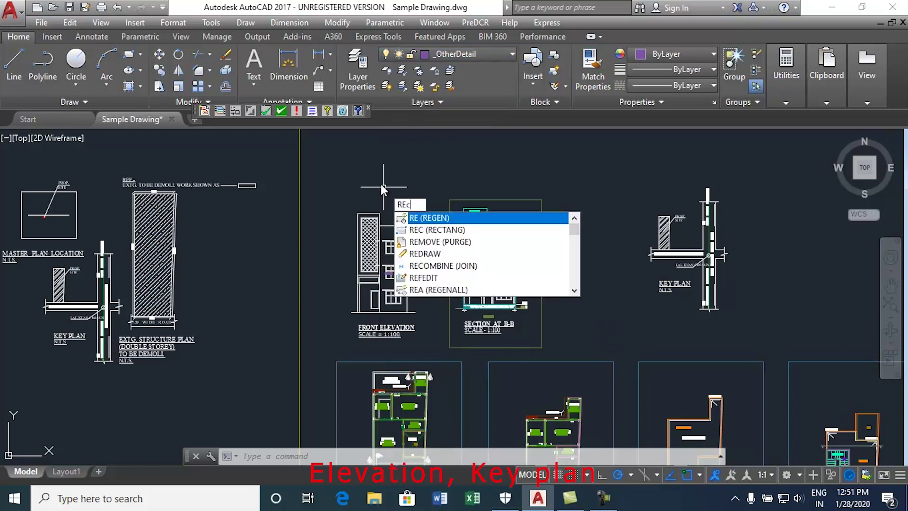
{"action": "key", "text": "Return"}
{"action": "left_click", "coordinate": [337, 199]}
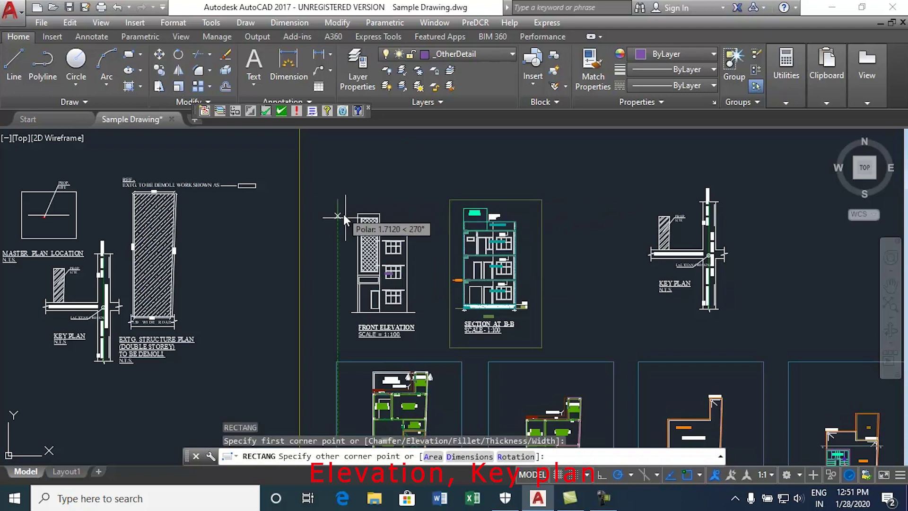
{"action": "left_click", "coordinate": [430, 352]}
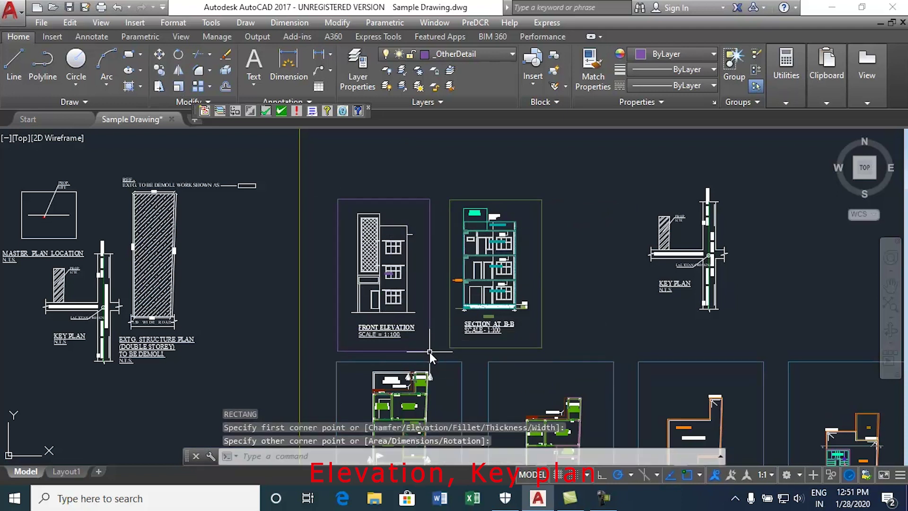
- Draw a second _OtherDetail rectangle enclosing the key plan inside the yellow building plan frame
{"action": "key", "text": "Return"}
{"action": "left_click", "coordinate": [621, 174]}
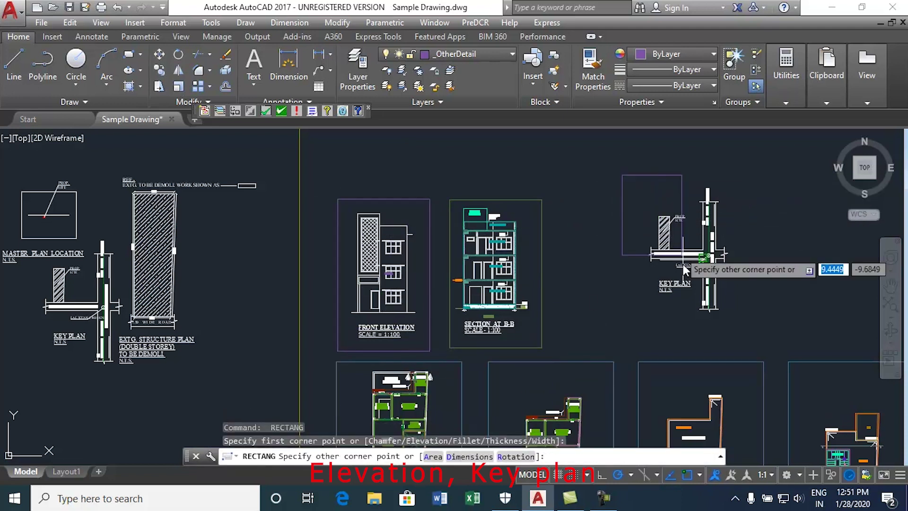
{"action": "left_click", "coordinate": [758, 330]}
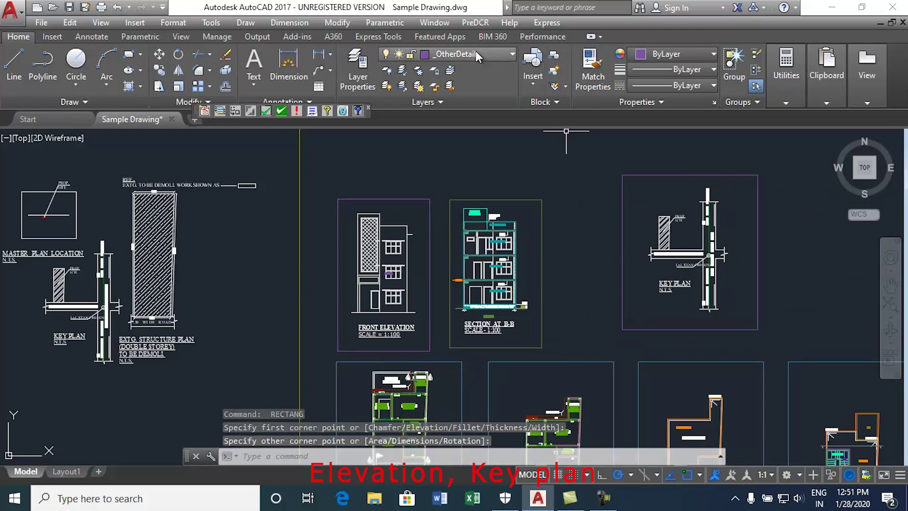
- Mark the rectangle around the front elevation as an Elevation other detail with PreDCR
{"action": "left_click", "coordinate": [474, 22]}
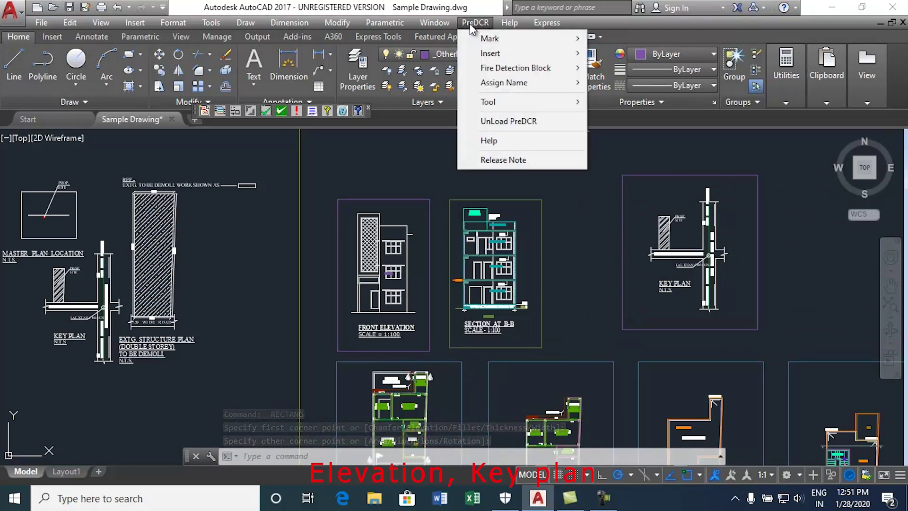
{"action": "mouse_move", "coordinate": [481, 34]}
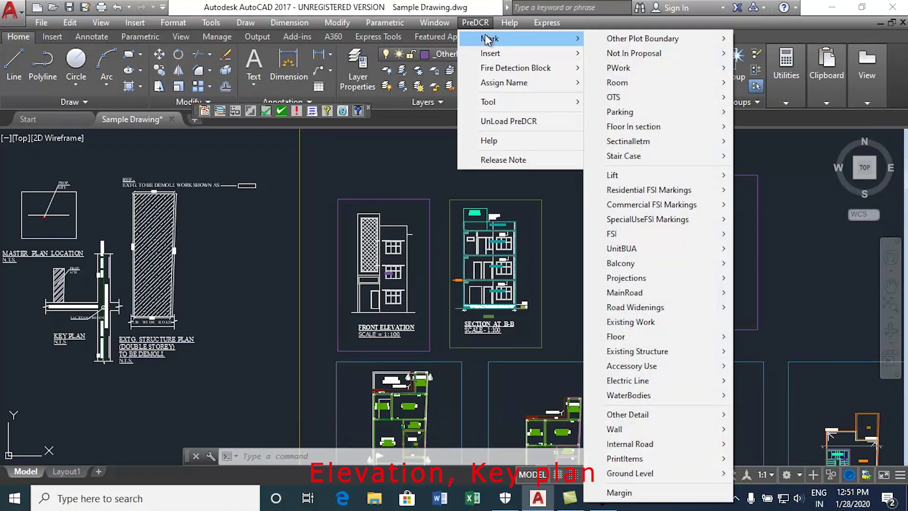
{"action": "mouse_move", "coordinate": [649, 413]}
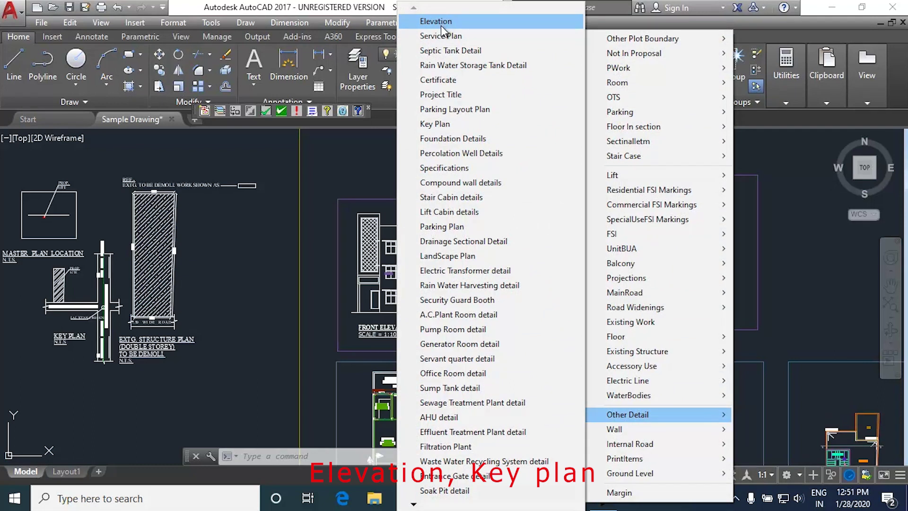
{"action": "left_click", "coordinate": [442, 24]}
{"action": "left_click", "coordinate": [403, 172]}
{"action": "left_click", "coordinate": [388, 203]}
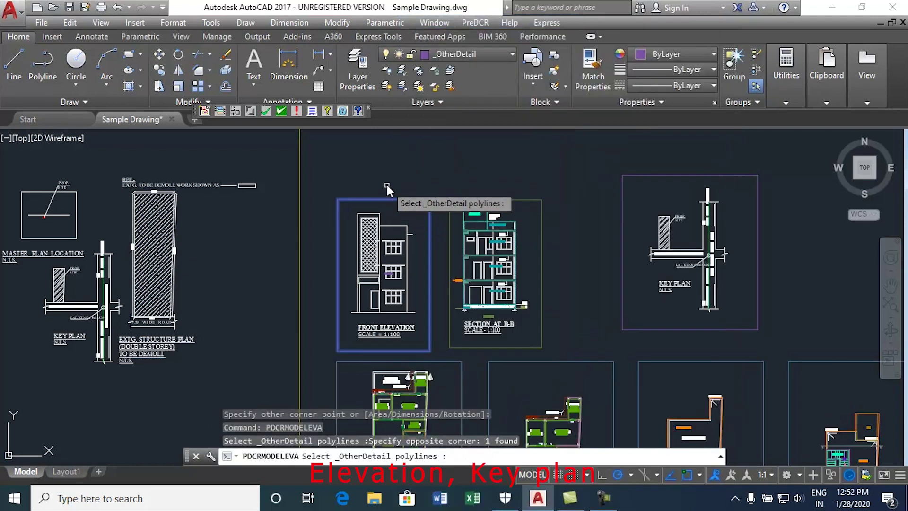
{"action": "key", "text": "Return"}
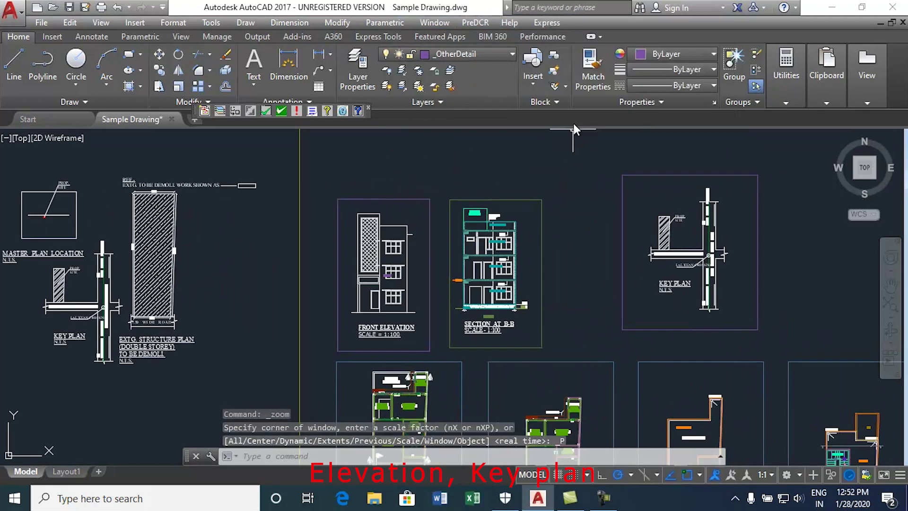
- Mark the rectangle around the key plan as a Key Plan other detail with PreDCR
{"action": "left_click", "coordinate": [476, 23]}
{"action": "mouse_move", "coordinate": [486, 37]}
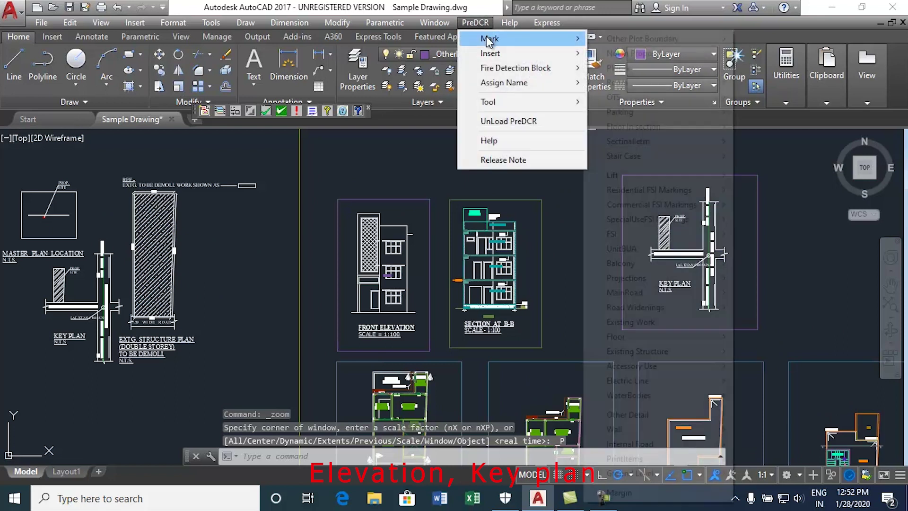
{"action": "mouse_move", "coordinate": [634, 413]}
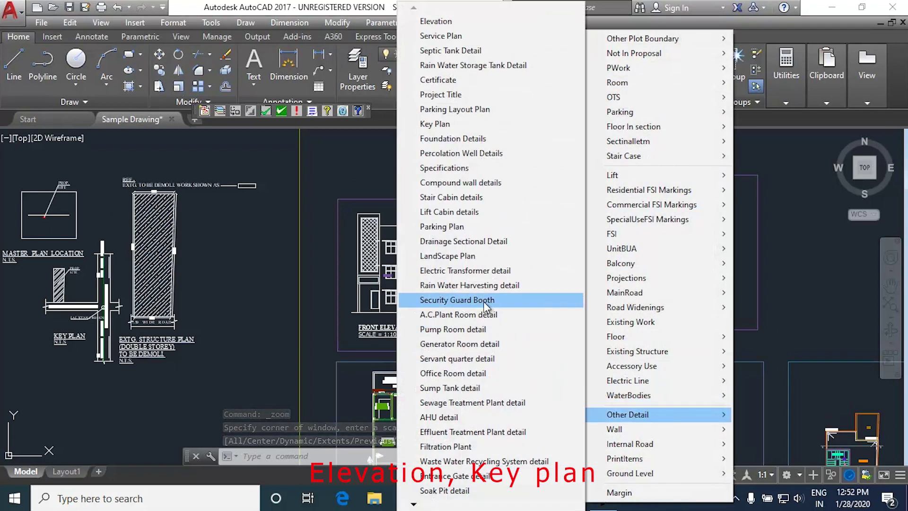
{"action": "left_click", "coordinate": [448, 125]}
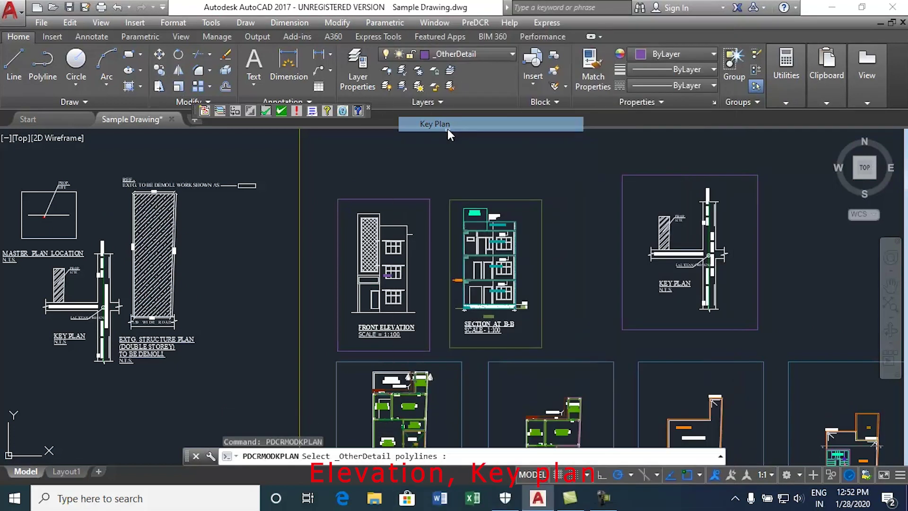
{"action": "left_click", "coordinate": [658, 318]}
{"action": "left_click", "coordinate": [623, 333]}
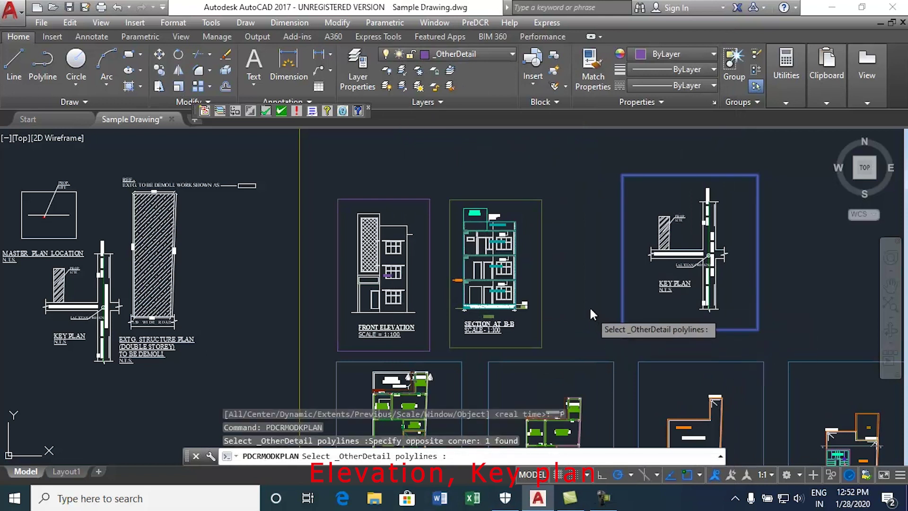
{"action": "key", "text": "Return"}
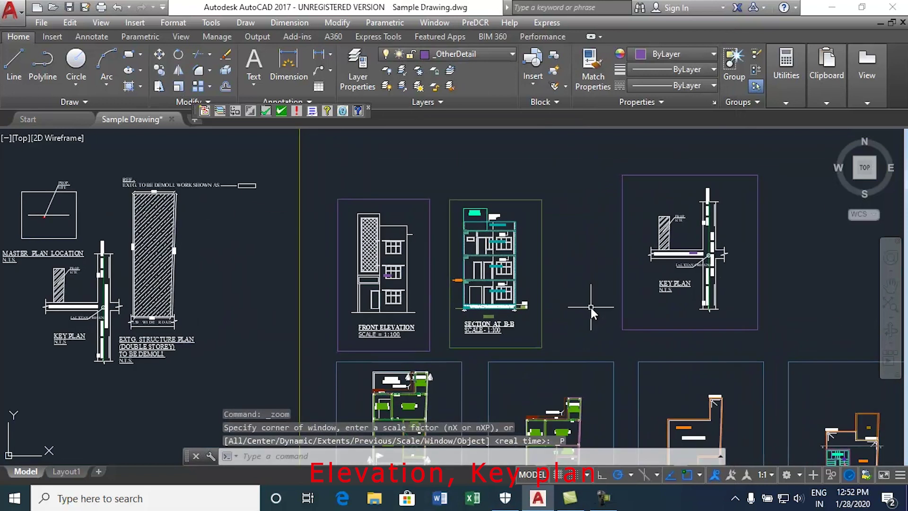
- Draw a narrow rectangle on top of the yellow building plan frame, spanning its full width below the project title text
{"action": "scroll", "coordinate": [697, 240], "scroll_direction": "down", "scroll_amount": 7}
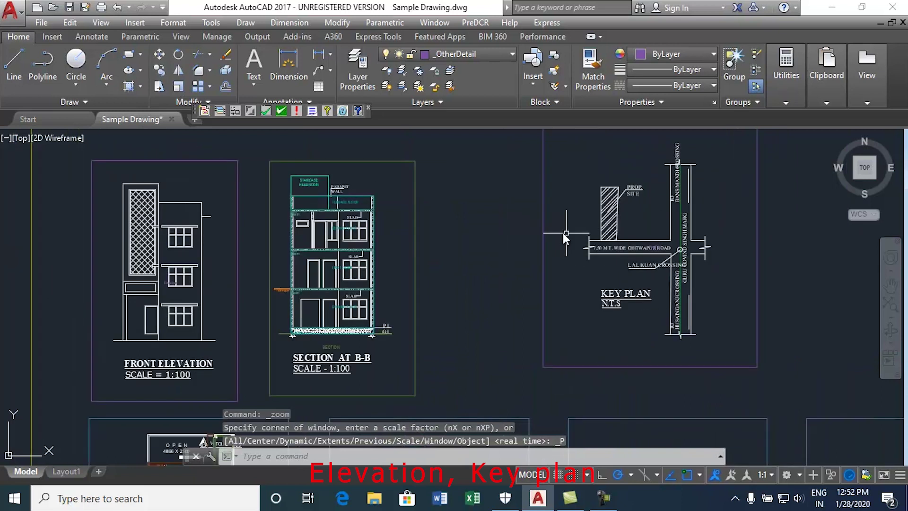
{"action": "middle_click_drag", "start_coordinate": [603, 209], "coordinate": [569, 291]}
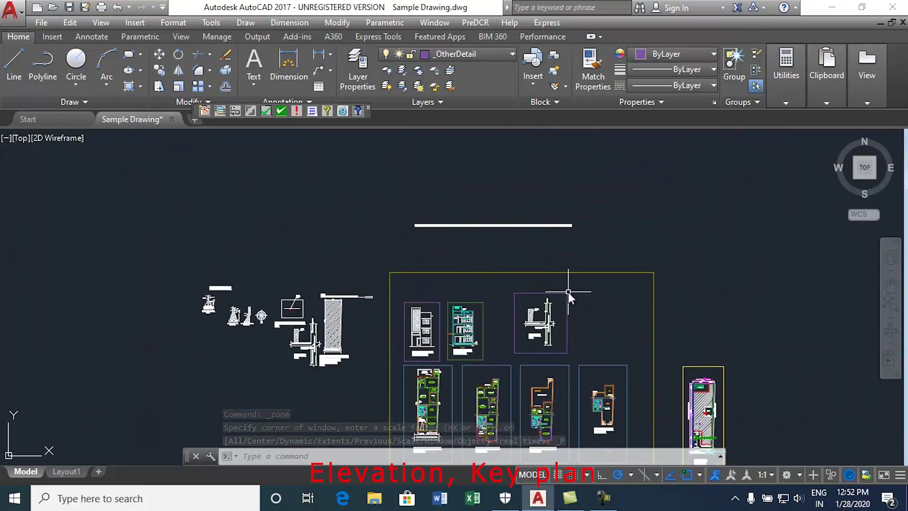
{"action": "scroll", "coordinate": [475, 250], "scroll_direction": "up", "scroll_amount": 2}
{"action": "type", "text": "rec"}
{"action": "key", "text": "Return"}
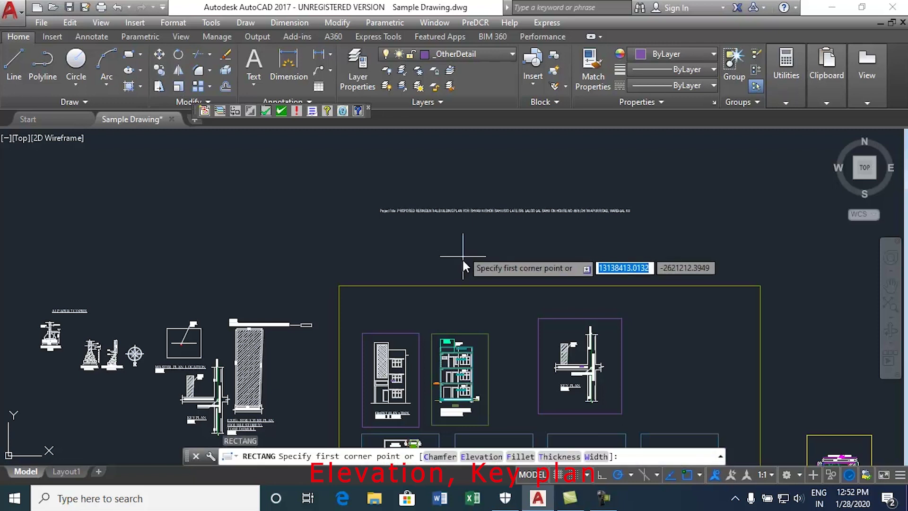
{"action": "left_click", "coordinate": [339, 286]}
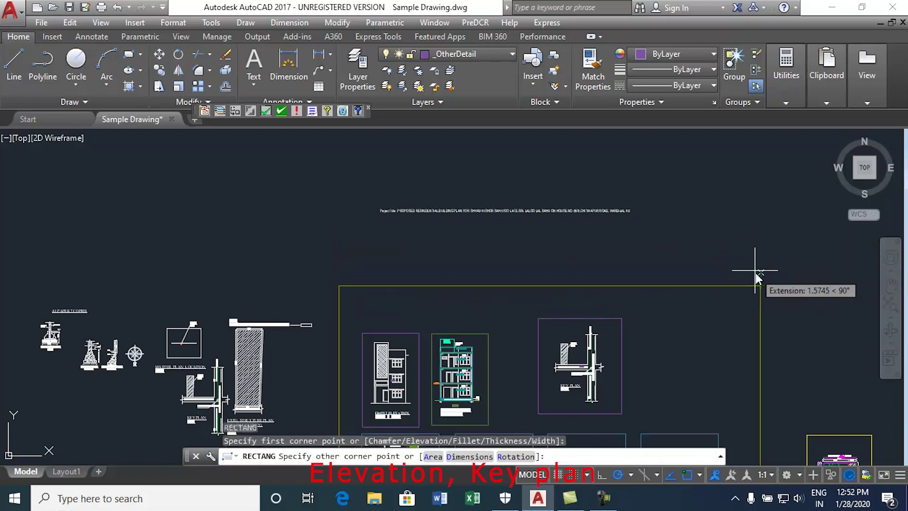
{"action": "left_click", "coordinate": [757, 239]}
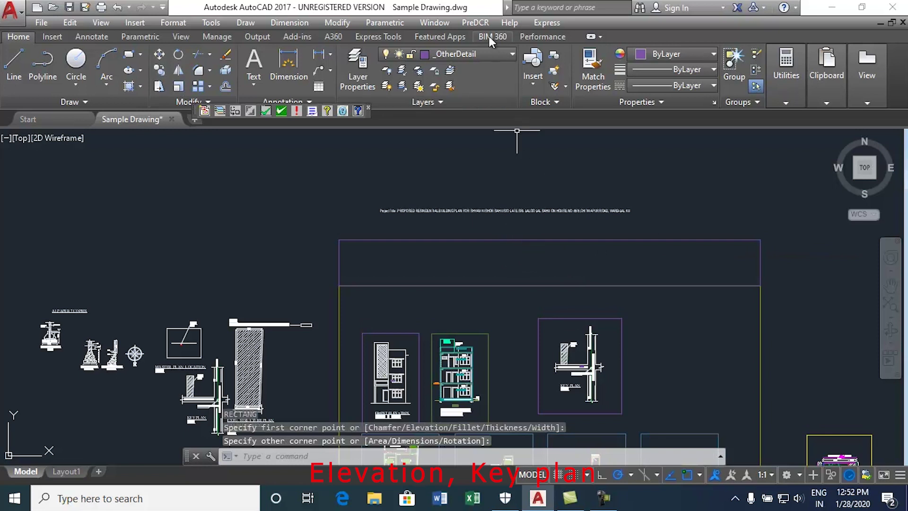
- Start a PreDCR Project Title marking for an other detail and name it "Proposed residential building plan"
{"action": "left_click", "coordinate": [476, 23]}
{"action": "mouse_move", "coordinate": [494, 44]}
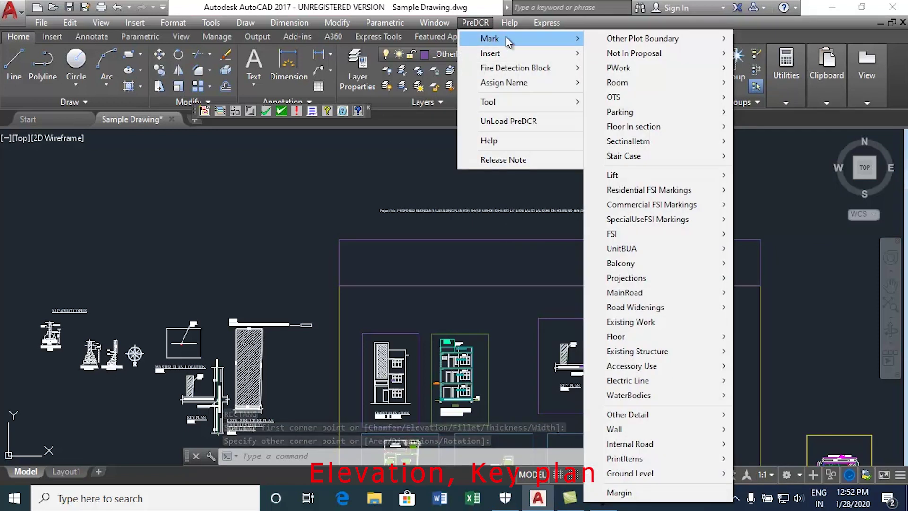
{"action": "mouse_move", "coordinate": [640, 415]}
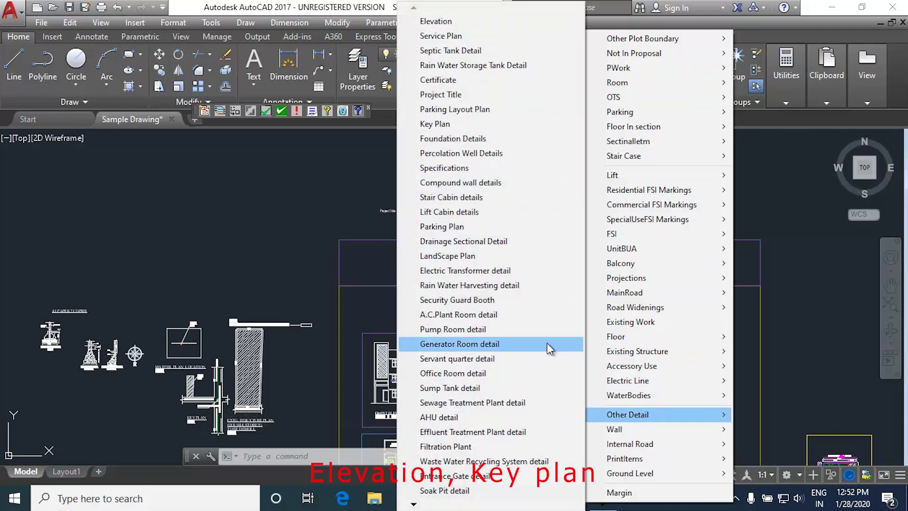
{"action": "left_click", "coordinate": [461, 95]}
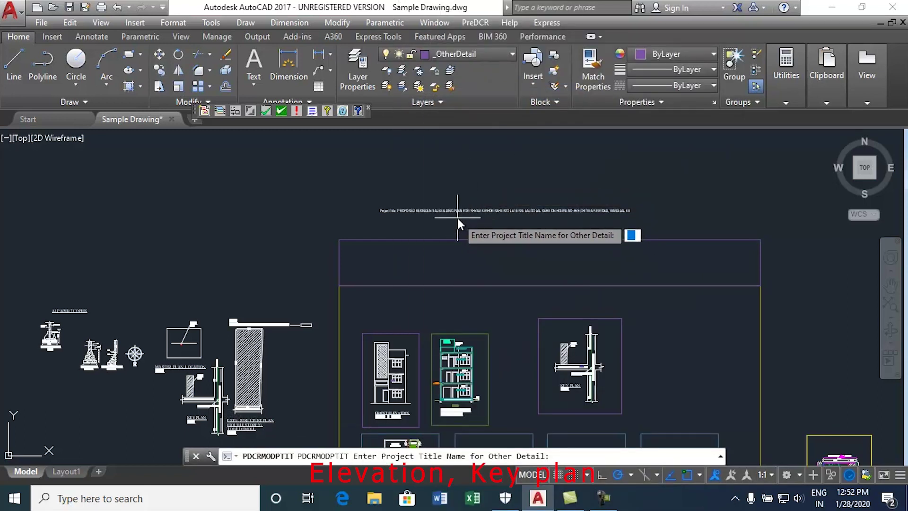
{"action": "scroll", "coordinate": [456, 218], "scroll_direction": "up", "scroll_amount": 2}
{"action": "scroll", "coordinate": [461, 221], "scroll_direction": "up", "scroll_amount": 1}
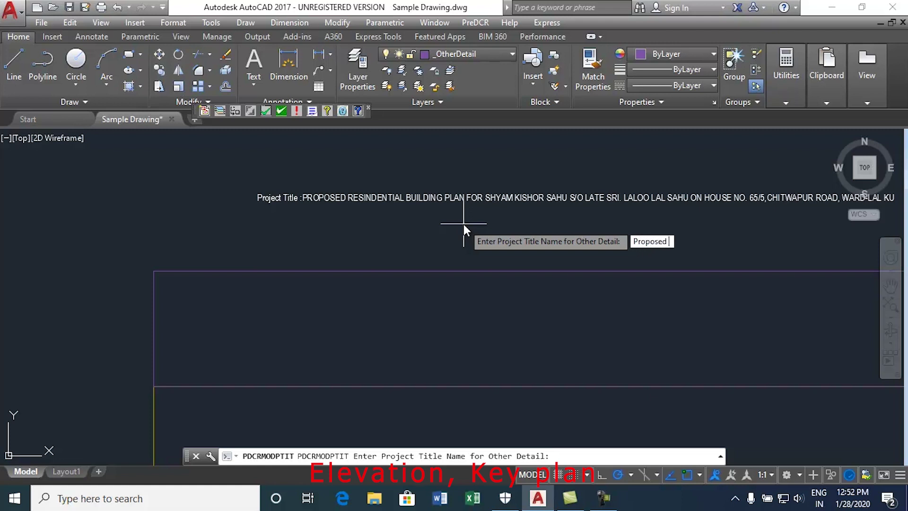
{"action": "type", "text": "idential b"}
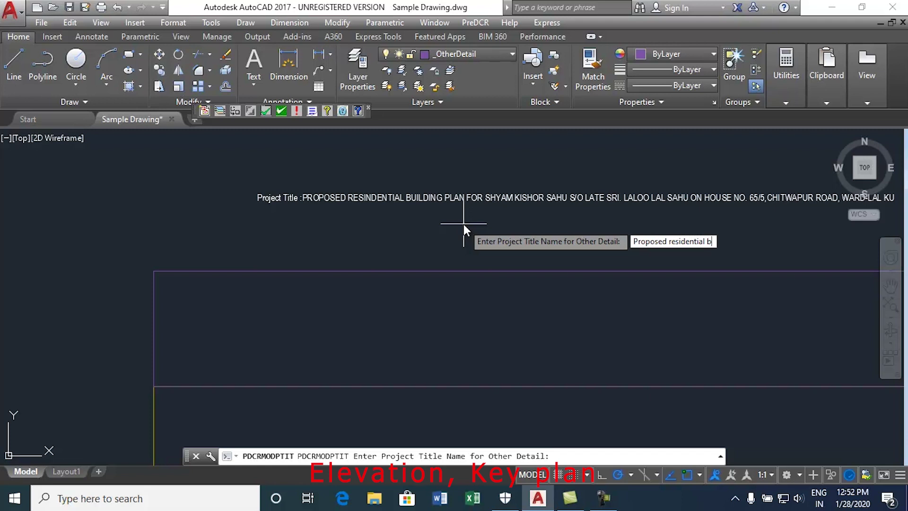
{"action": "type", "text": "plan"}
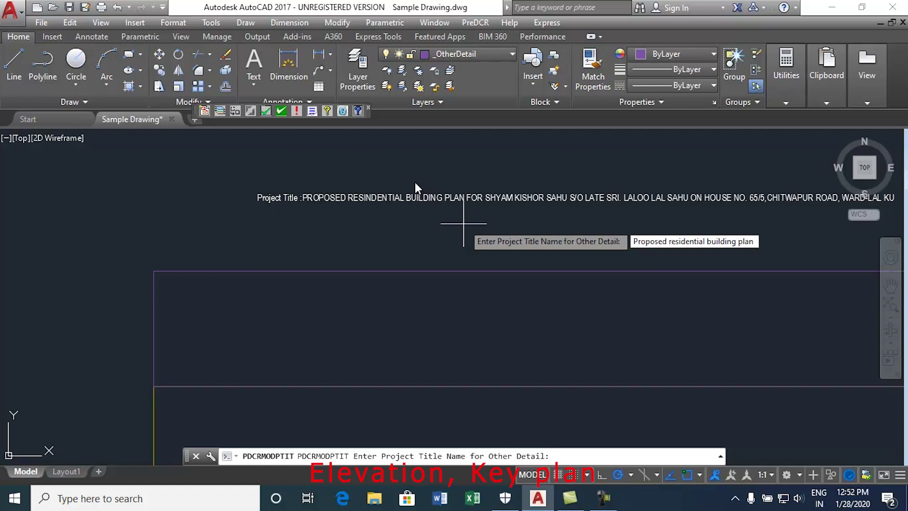
{"action": "key", "text": "Return"}
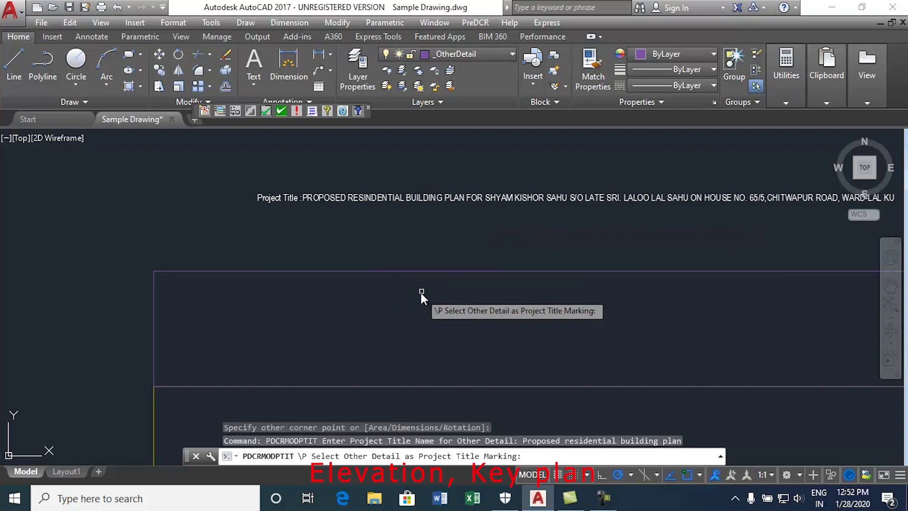
- Apply the project title marking to the narrow rectangle on top of the yellow building plan frame
{"action": "left_click", "coordinate": [416, 255]}
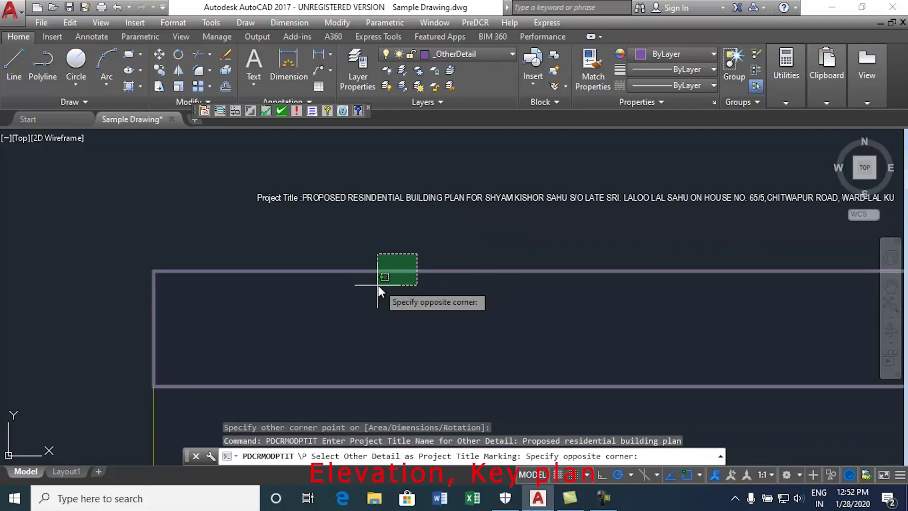
{"action": "left_click", "coordinate": [364, 288]}
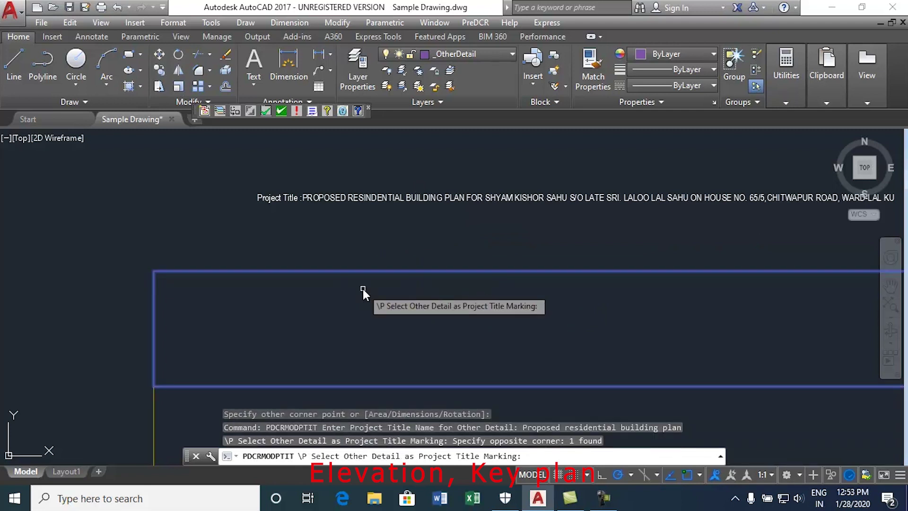
{"action": "key", "text": "Return"}
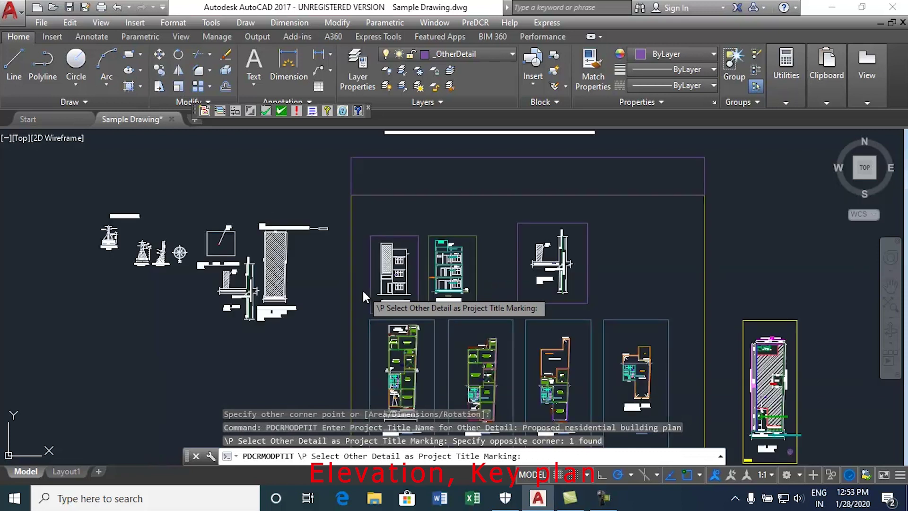
{"action": "scroll", "coordinate": [558, 188], "scroll_direction": "up", "scroll_amount": 5}
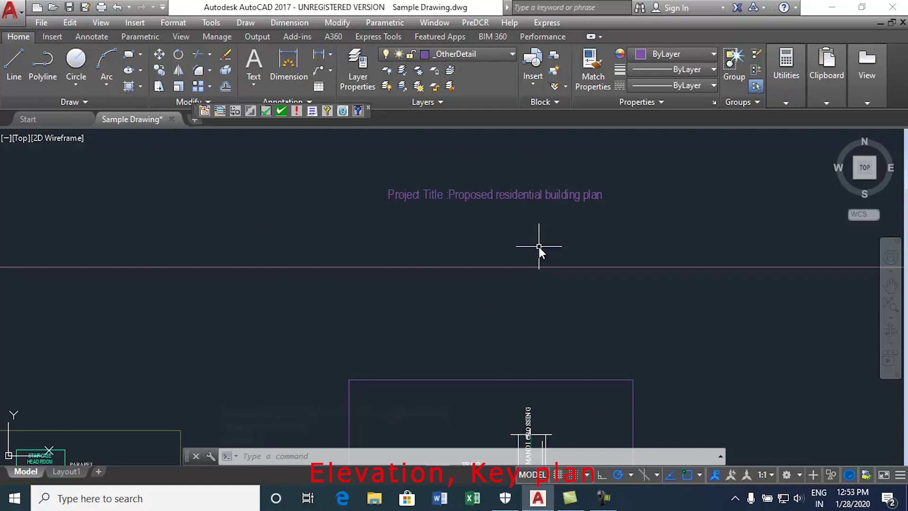
{"action": "scroll", "coordinate": [438, 215], "scroll_direction": "down", "scroll_amount": 4}
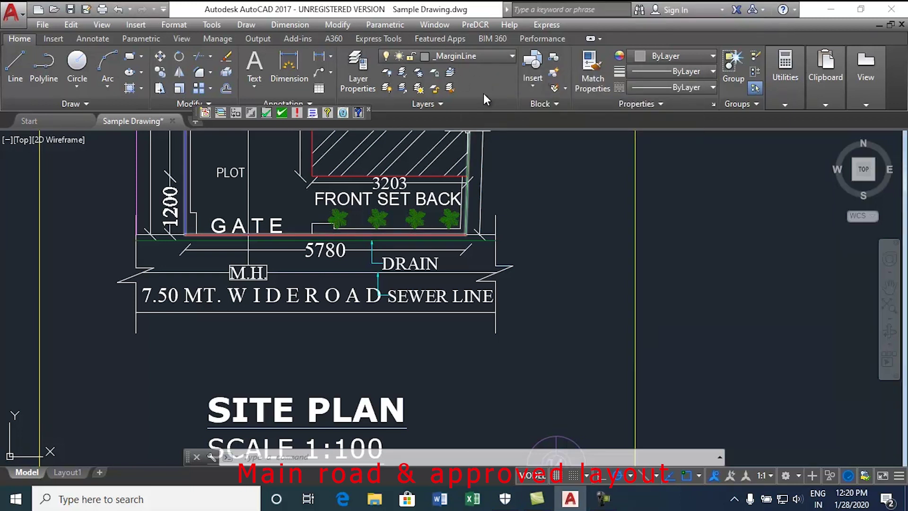
- Draw a rectangle on the _MainRoad layer enclosing the road strip below the plot in the site plan
{"action": "left_click", "coordinate": [489, 57]}
{"action": "scroll", "coordinate": [470, 76], "scroll_direction": "up", "scroll_amount": 1}
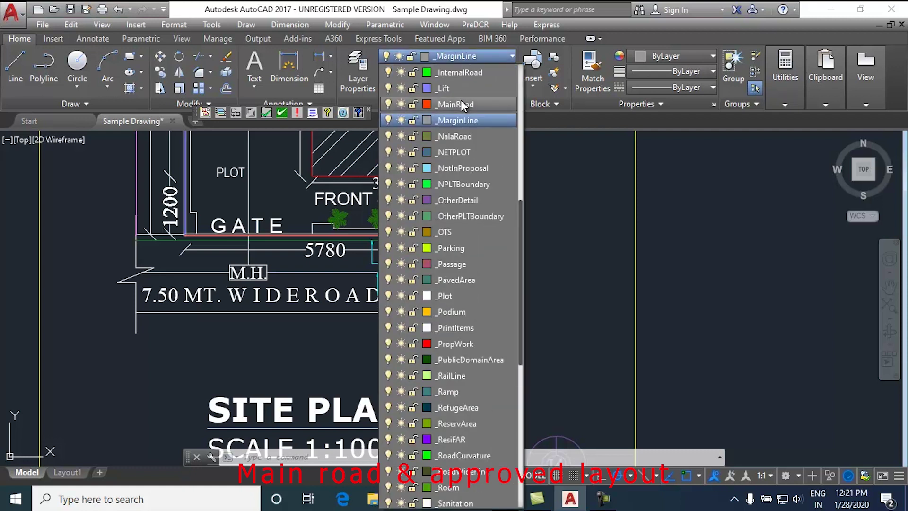
{"action": "left_click", "coordinate": [461, 101]}
{"action": "type", "text": "rec"}
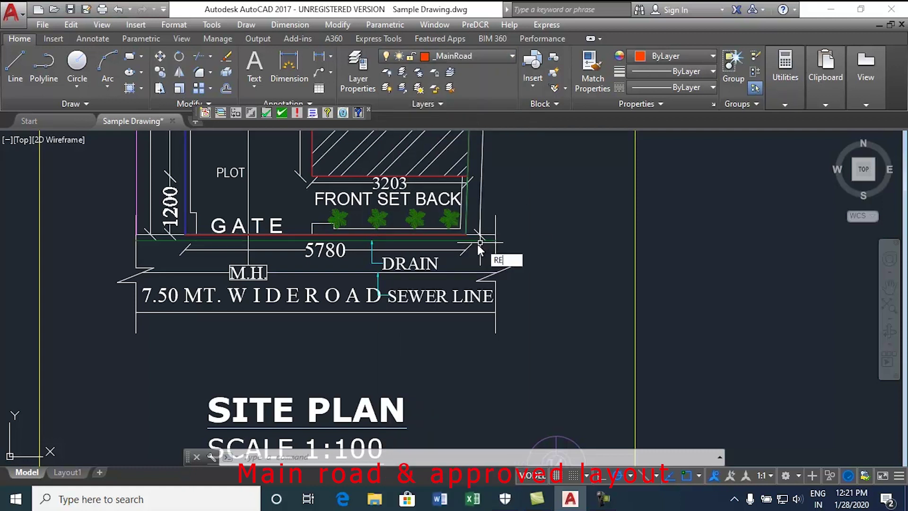
{"action": "key", "text": "Return"}
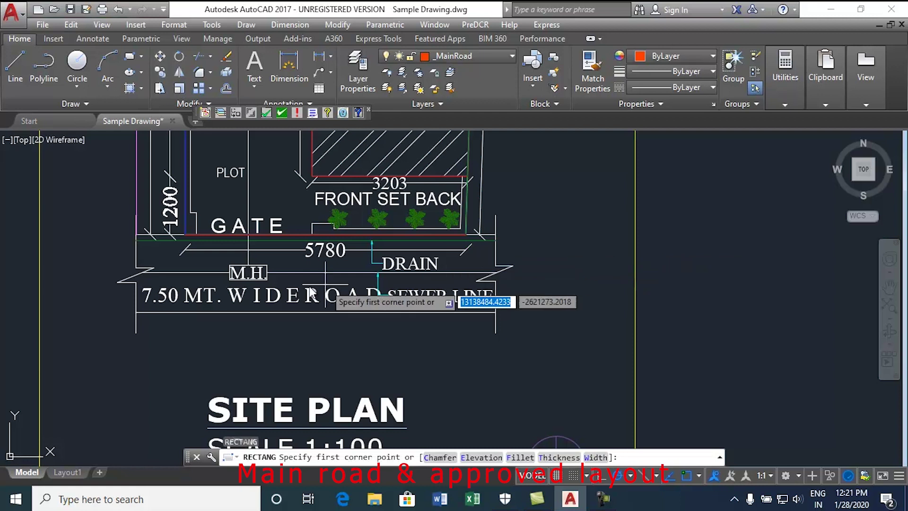
{"action": "left_click", "coordinate": [136, 241]}
{"action": "left_click", "coordinate": [495, 313]}
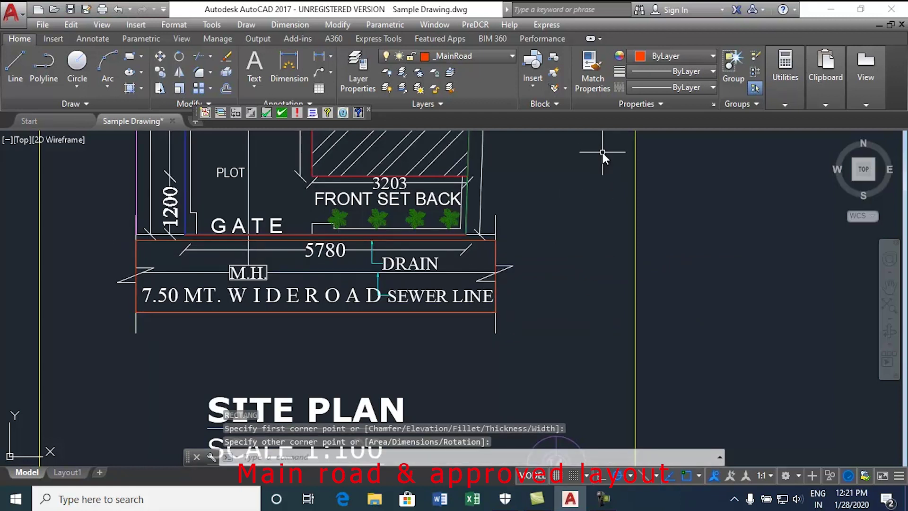
- Add the multiline text "7.5 M WIDE MAIN ROAD" with a text height of 0.3 inside the road rectangle
{"action": "type", "text": "MT"}
{"action": "key", "text": "Return"}
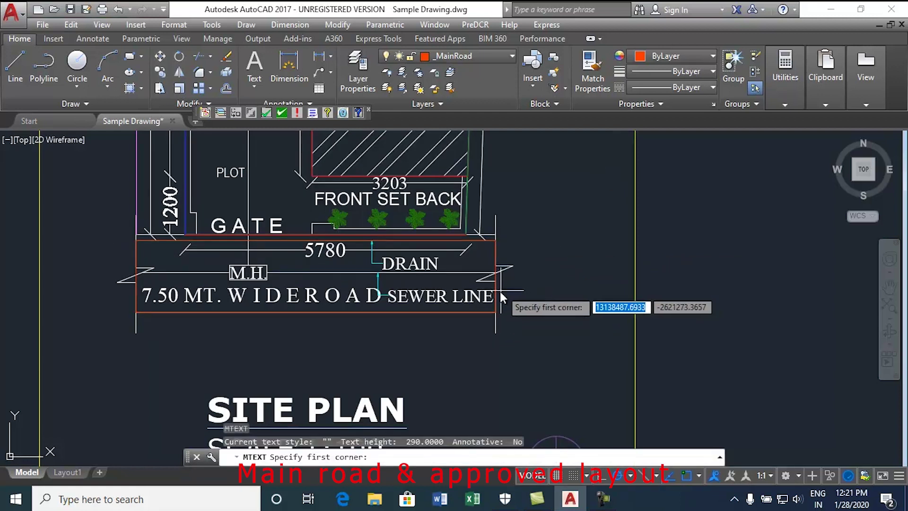
{"action": "left_click", "coordinate": [204, 262]}
{"action": "left_click", "coordinate": [357, 299]}
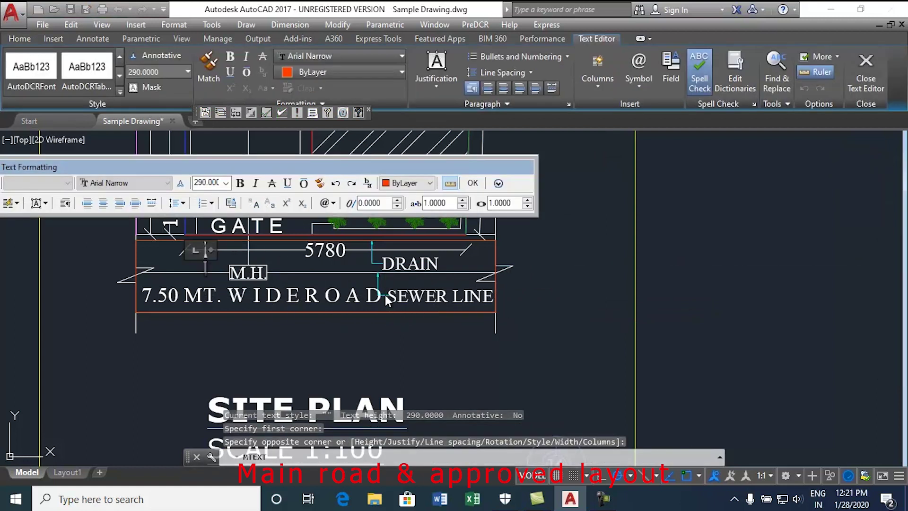
{"action": "left_click", "coordinate": [208, 183]}
{"action": "left_click", "coordinate": [226, 183]}
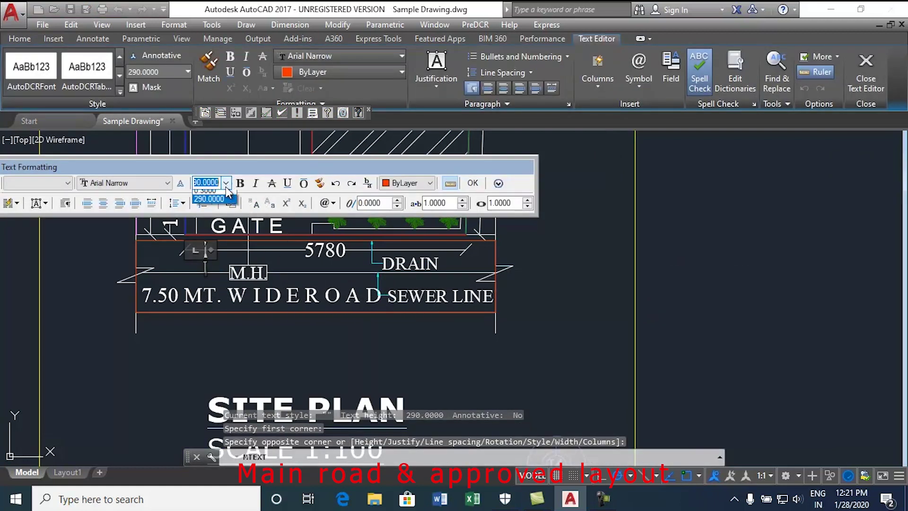
{"action": "left_click", "coordinate": [206, 201]}
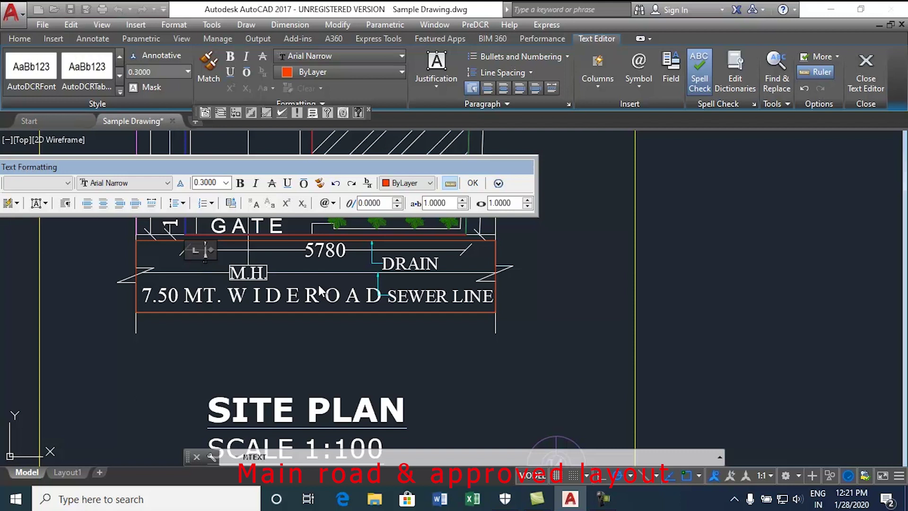
{"action": "left_click", "coordinate": [472, 183]}
{"action": "scroll", "coordinate": [272, 274], "scroll_direction": "up", "scroll_amount": 3}
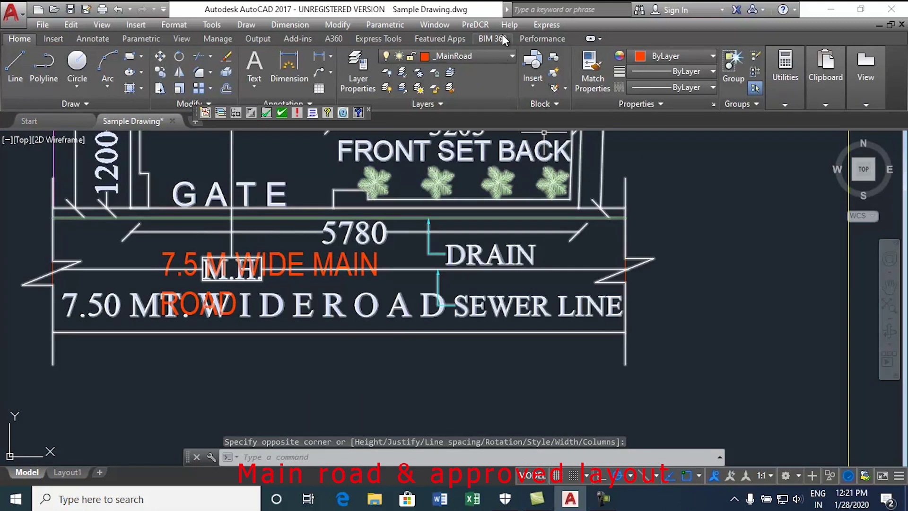
- Mark the road rectangle below the plot as a MainRoad with the UnMark(Default) option in PreDCR
{"action": "left_click", "coordinate": [477, 25]}
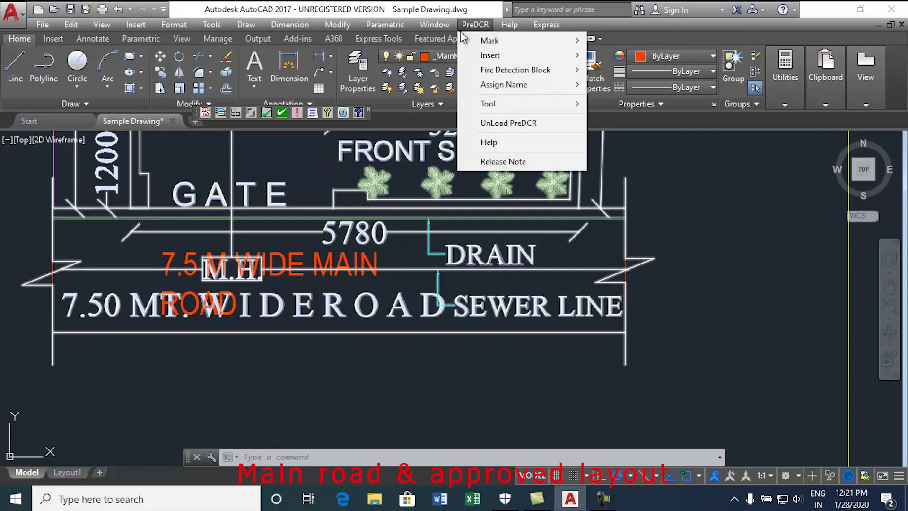
{"action": "mouse_move", "coordinate": [472, 39]}
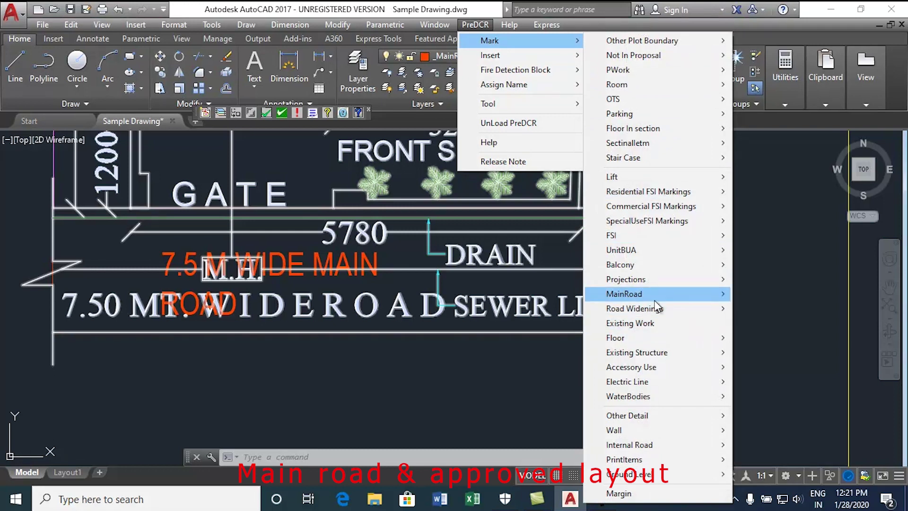
{"action": "mouse_move", "coordinate": [716, 293]}
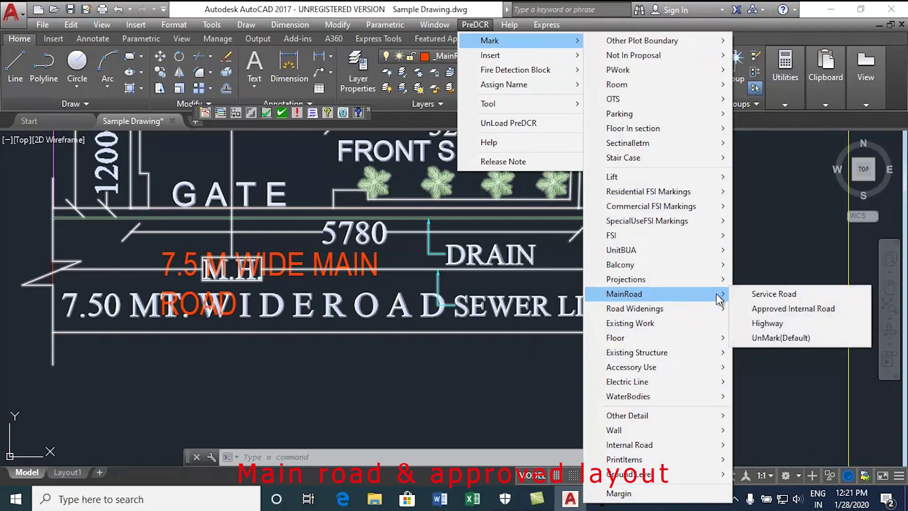
{"action": "left_click", "coordinate": [767, 338]}
{"action": "left_click", "coordinate": [520, 345]}
{"action": "left_click", "coordinate": [430, 314]}
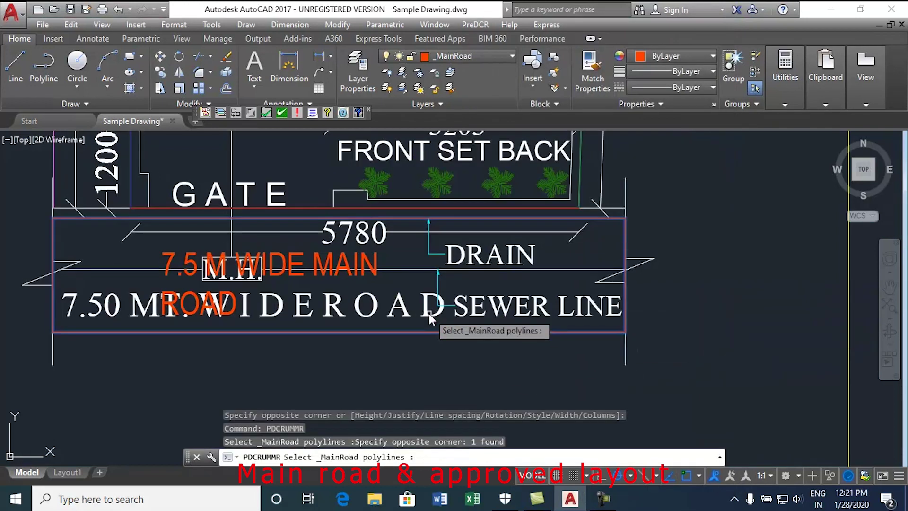
{"action": "key", "text": "Return"}
{"action": "right_click", "coordinate": [479, 348]}
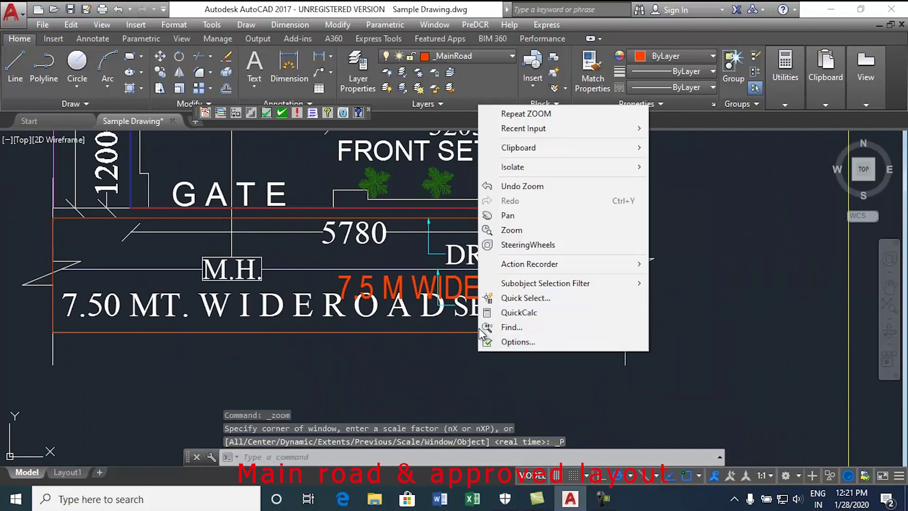
{"action": "left_click", "coordinate": [376, 355]}
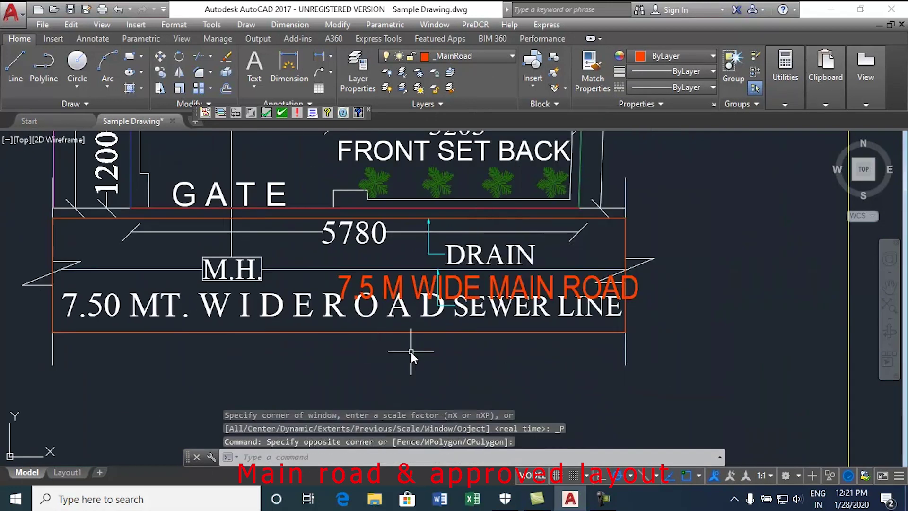
{"action": "left_click", "coordinate": [558, 379]}
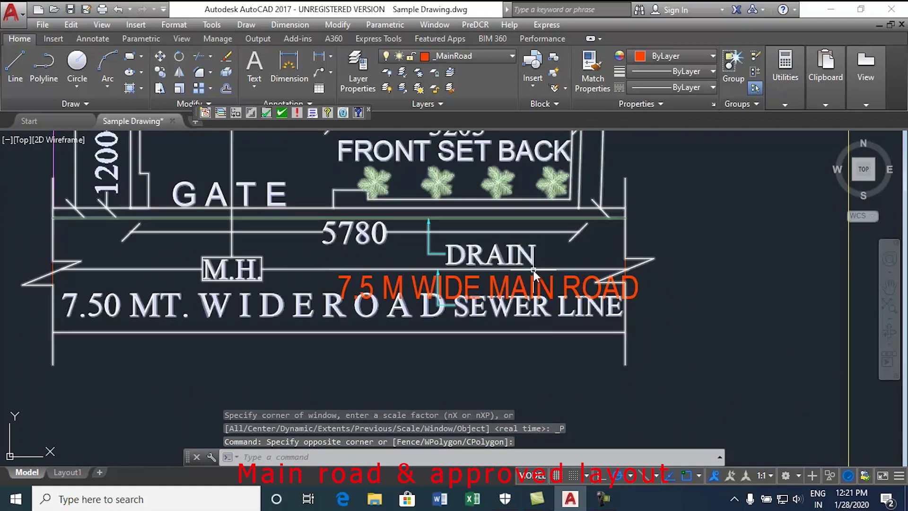
- Mark the same main road rectangle as an Approved Internal Road with PreDCR
{"action": "left_click", "coordinate": [470, 21]}
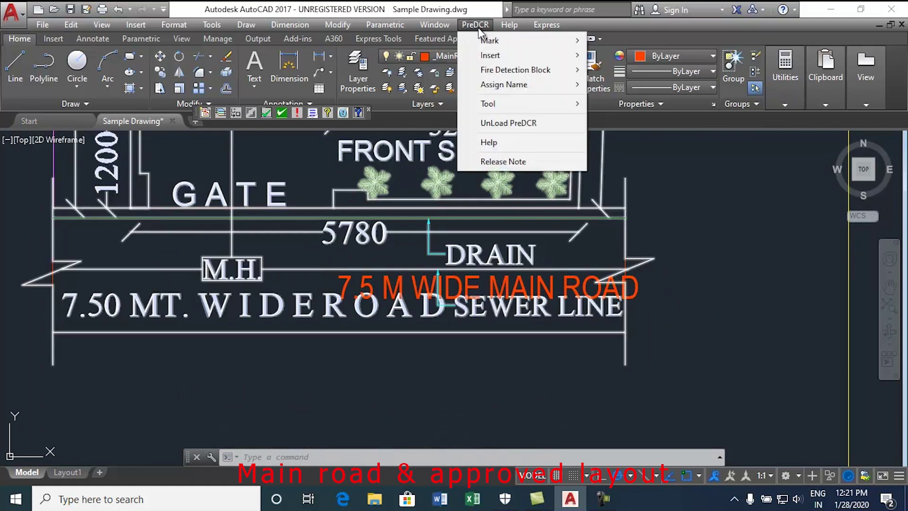
{"action": "mouse_move", "coordinate": [490, 40]}
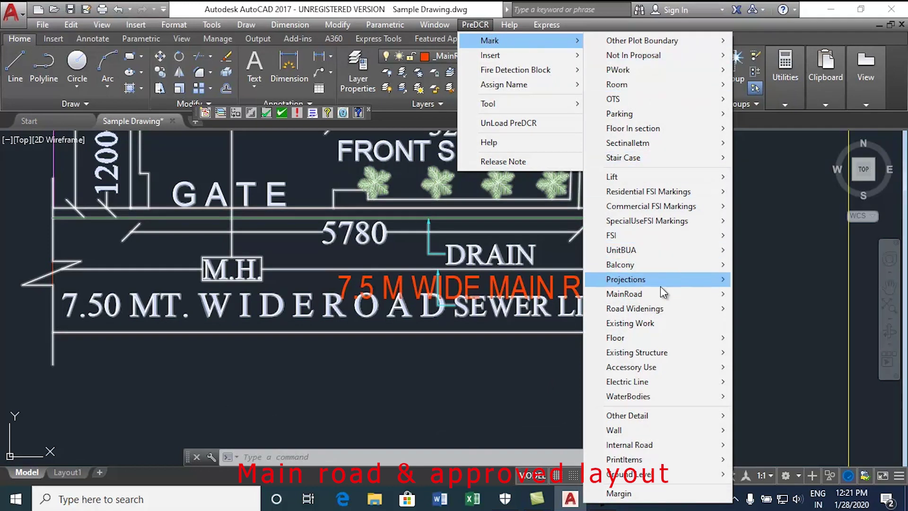
{"action": "mouse_move", "coordinate": [662, 293]}
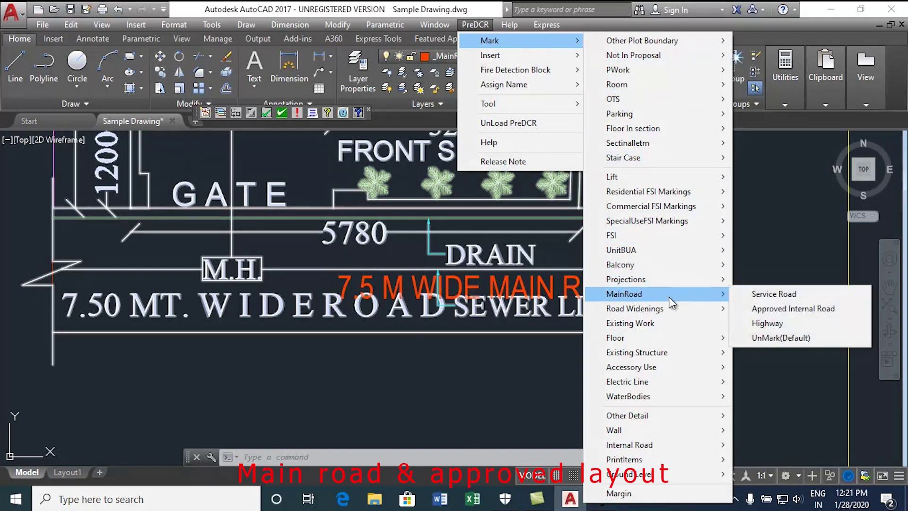
{"action": "left_click", "coordinate": [781, 311]}
{"action": "left_click", "coordinate": [583, 350]}
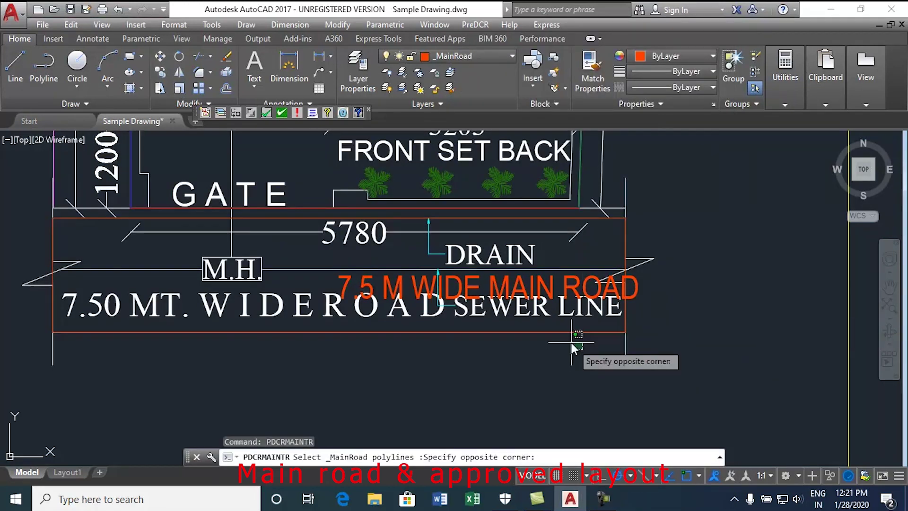
{"action": "left_click", "coordinate": [549, 330]}
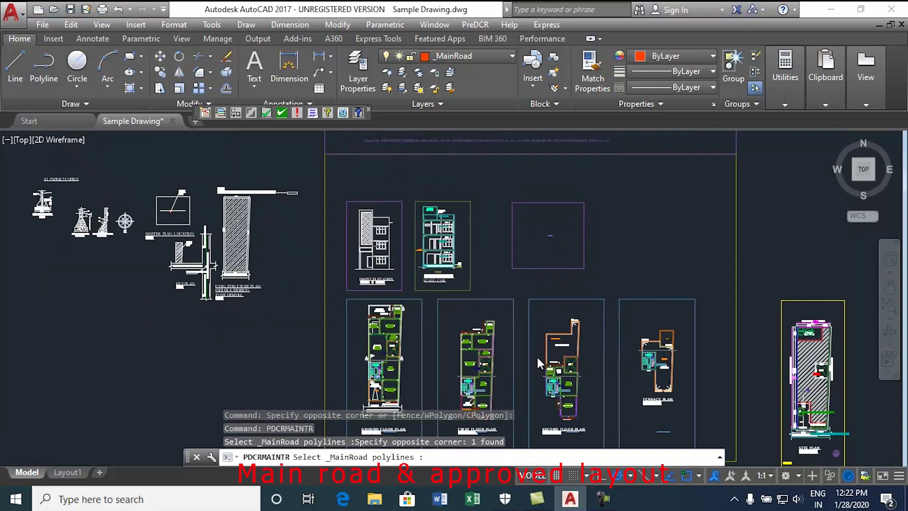
{"action": "key", "text": "Return"}
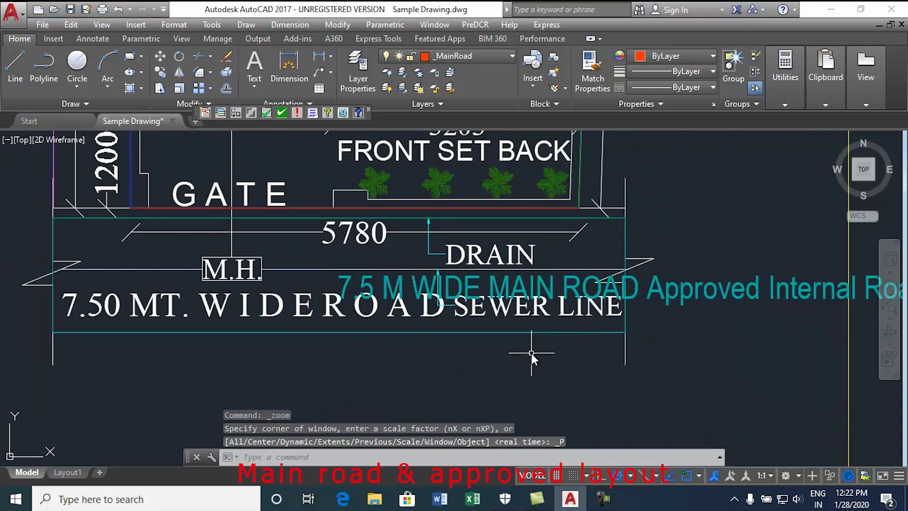
{"action": "scroll", "coordinate": [285, 243], "scroll_direction": "down", "scroll_amount": 8}
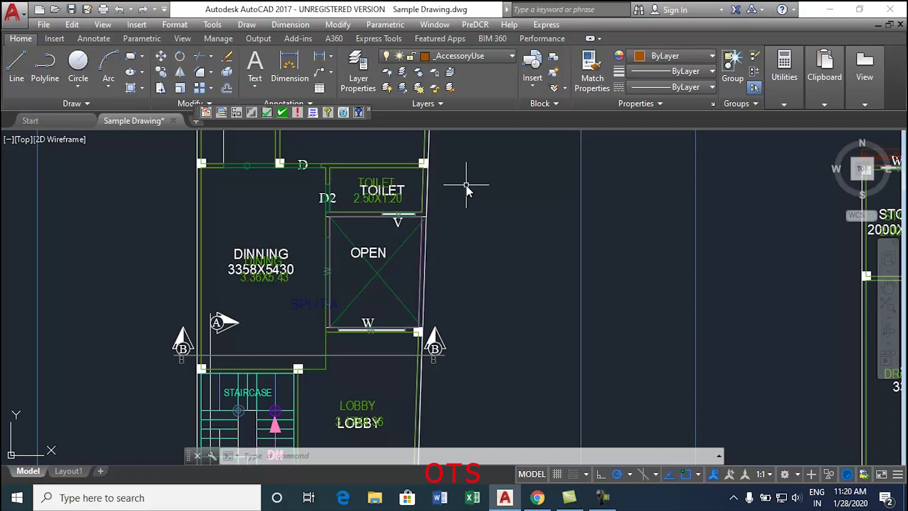
- Draw a closed four-corner polyline on the _OTS layer around the OPEN area between the toilet and the lobby
{"action": "left_click", "coordinate": [485, 56]}
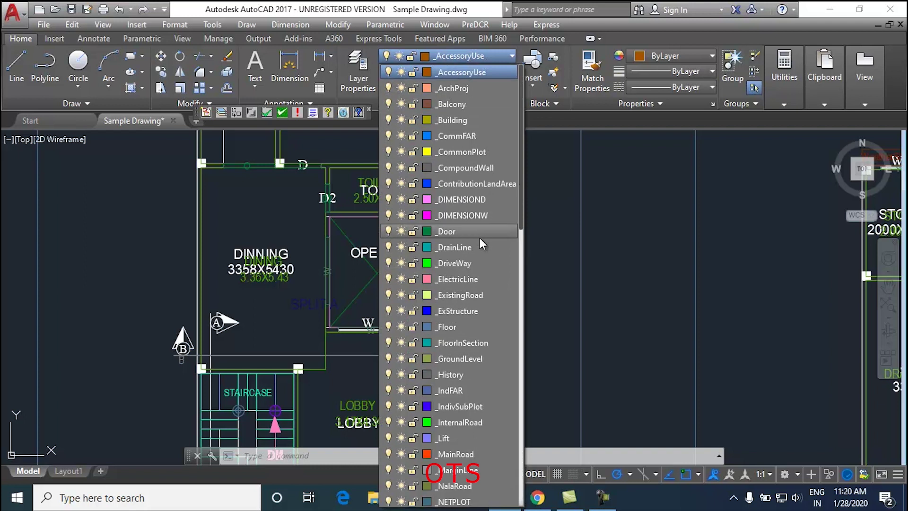
{"action": "scroll", "coordinate": [478, 243], "scroll_direction": "down", "scroll_amount": 1}
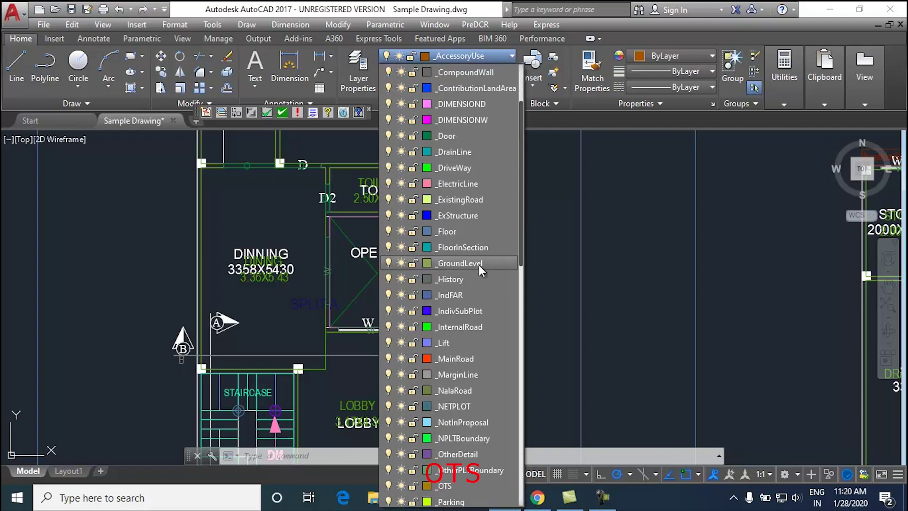
{"action": "scroll", "coordinate": [479, 264], "scroll_direction": "down", "scroll_amount": 3}
{"action": "left_click", "coordinate": [473, 392]}
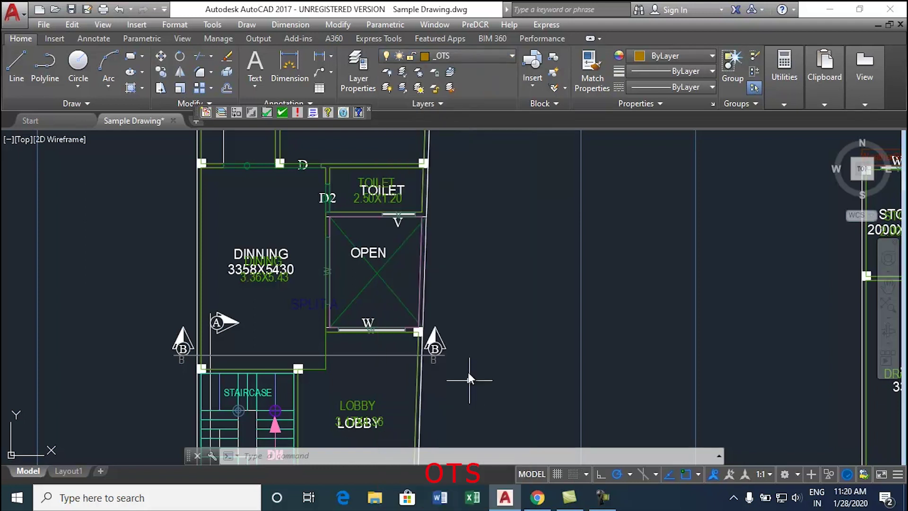
{"action": "type", "text": "PL"}
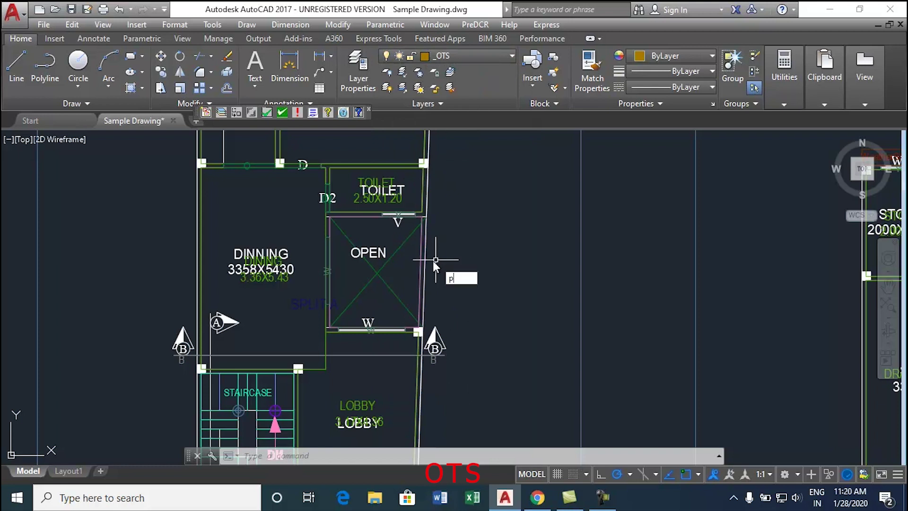
{"action": "key", "text": "Return"}
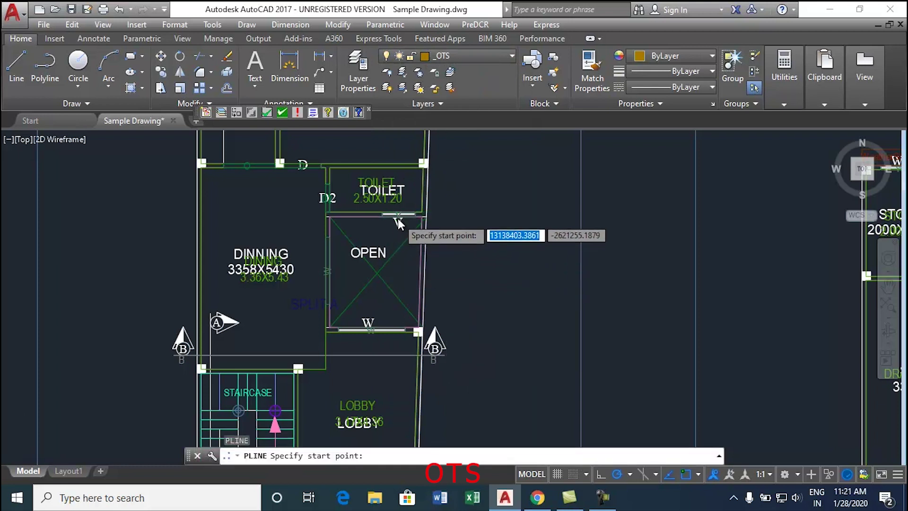
{"action": "scroll", "coordinate": [403, 220], "scroll_direction": "up", "scroll_amount": 2}
{"action": "left_click", "coordinate": [436, 214]}
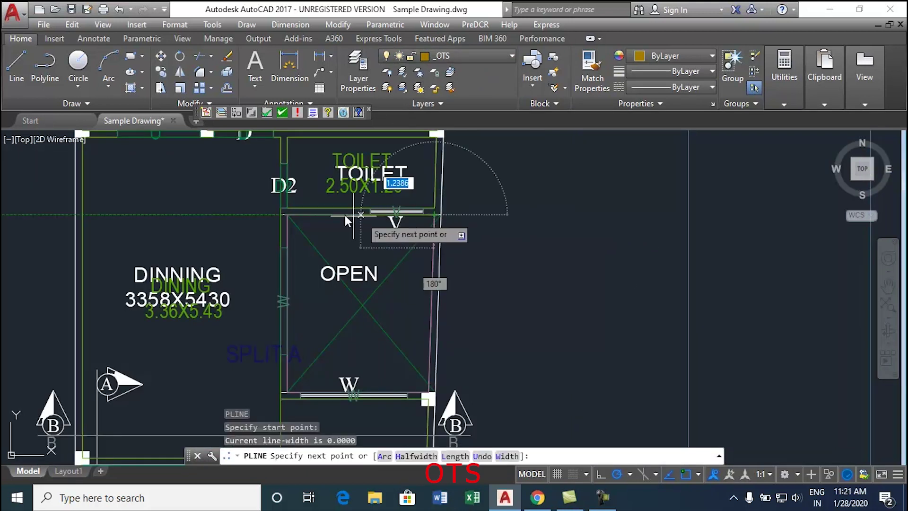
{"action": "left_click", "coordinate": [288, 213]}
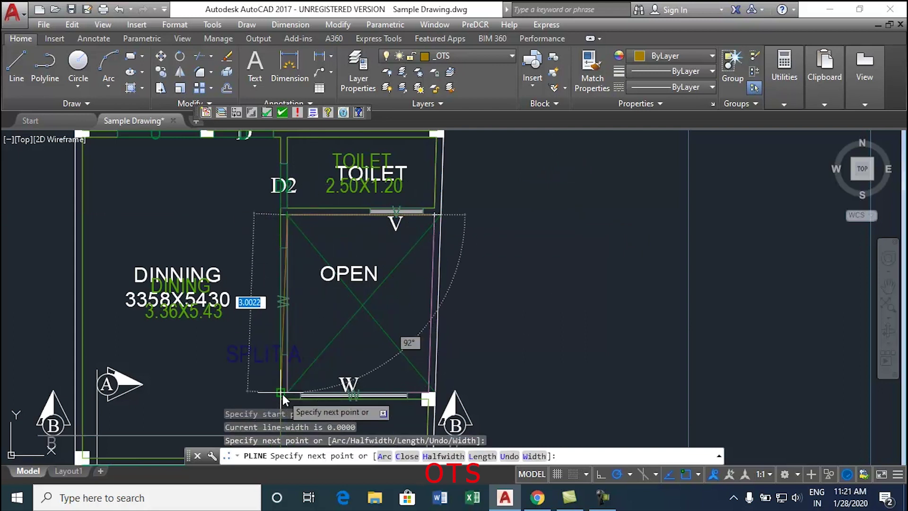
{"action": "left_click", "coordinate": [288, 391]}
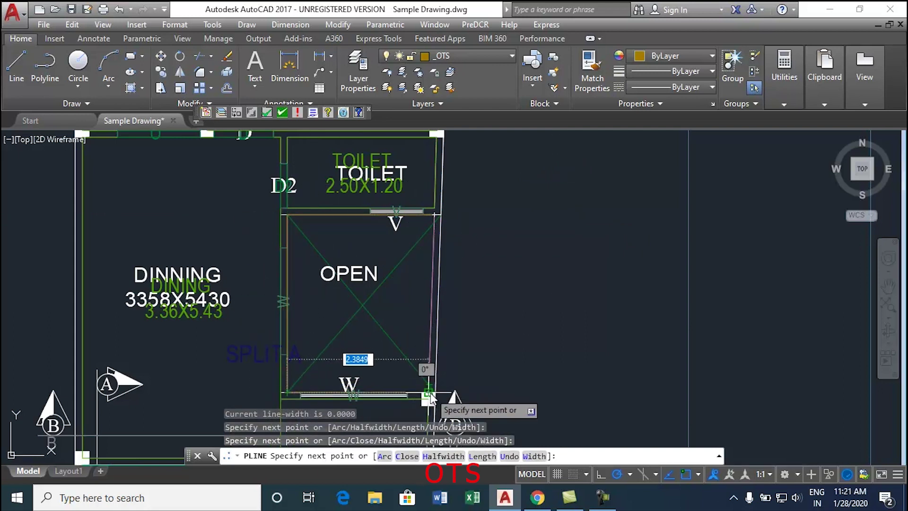
{"action": "left_click", "coordinate": [430, 392]}
{"action": "type", "text": "c"}
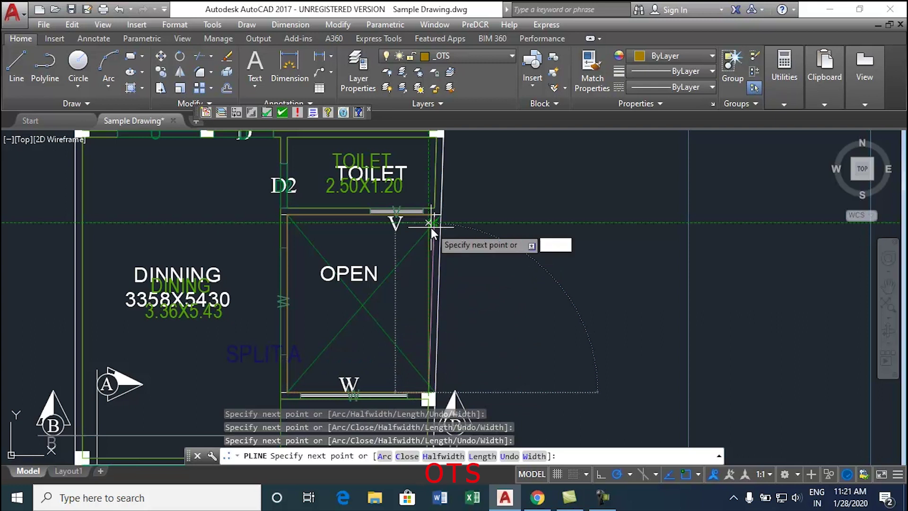
{"action": "key", "text": "Return"}
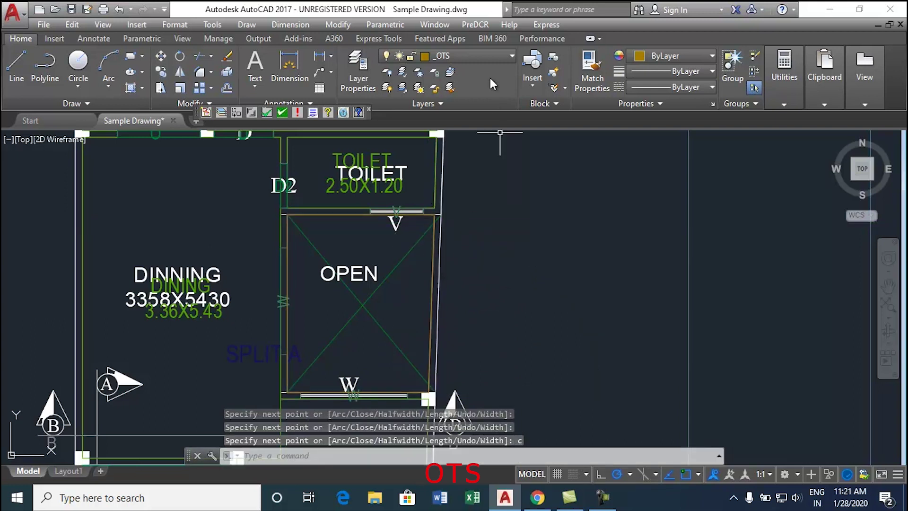
- Mark the polyline around the OPEN area as OTS (default) with PreDCR
{"action": "left_click", "coordinate": [474, 24]}
{"action": "mouse_move", "coordinate": [490, 42]}
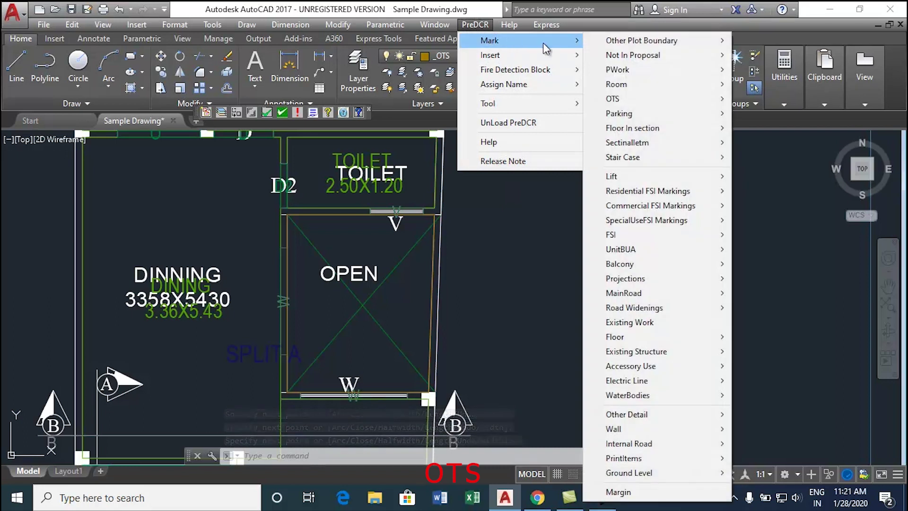
{"action": "mouse_move", "coordinate": [662, 106]}
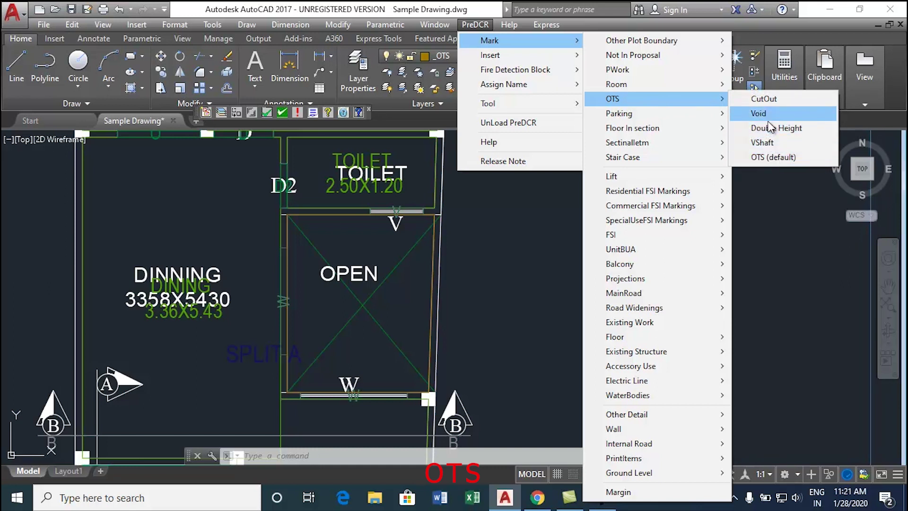
{"action": "left_click", "coordinate": [785, 157]}
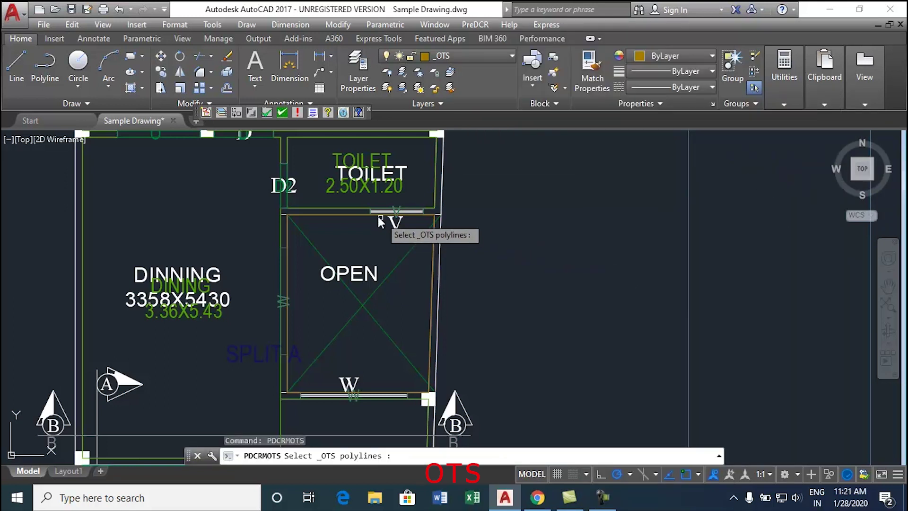
{"action": "left_click", "coordinate": [354, 216]}
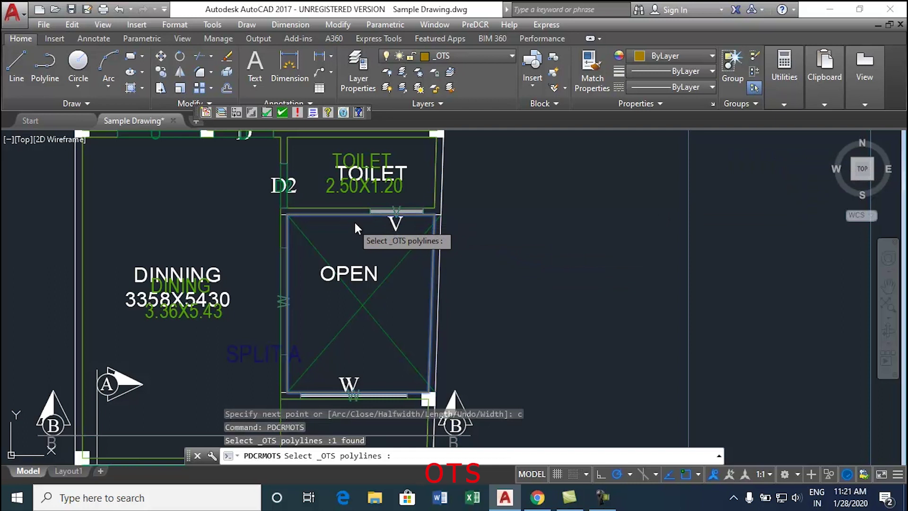
{"action": "key", "text": "Return"}
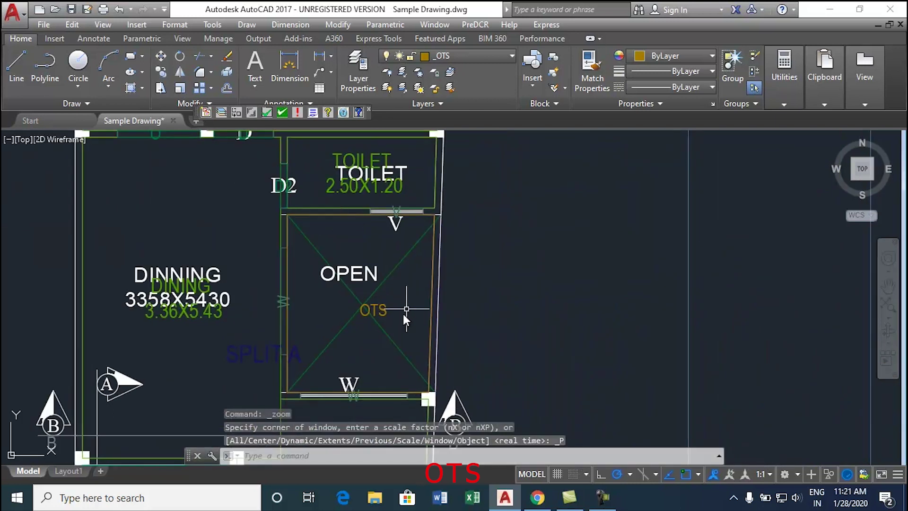
{"action": "scroll", "coordinate": [341, 319], "scroll_direction": "down", "scroll_amount": 4}
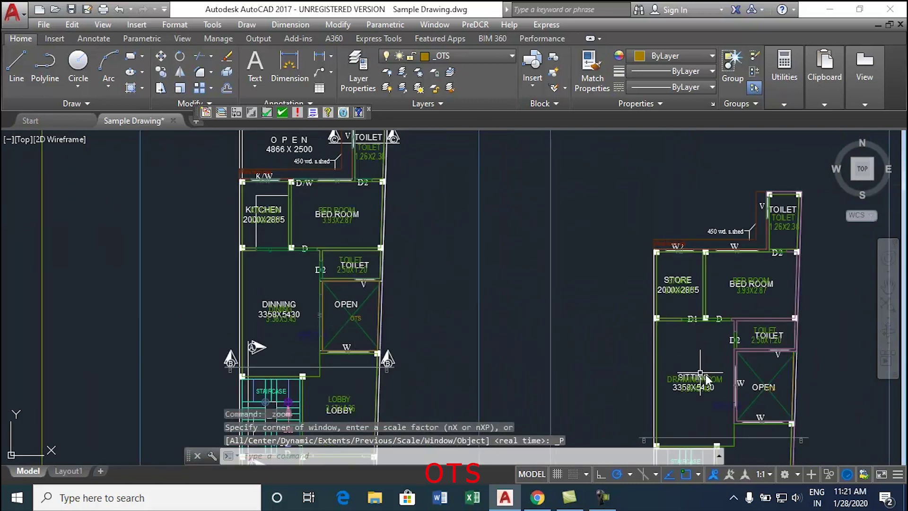
{"action": "scroll", "coordinate": [774, 415], "scroll_direction": "up", "scroll_amount": 6}
{"action": "scroll", "coordinate": [603, 302], "scroll_direction": "down", "scroll_amount": 7}
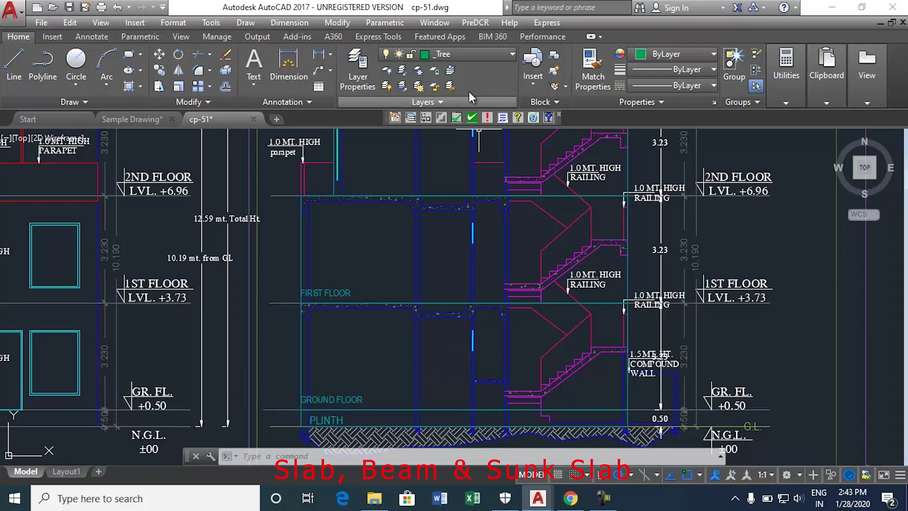
- In the cp-51 section, draw a rectangle about 0.230 by 0.450 on the _SectionalItem layer over the beam below the FIRST FLOOR label
{"action": "left_click", "coordinate": [478, 54]}
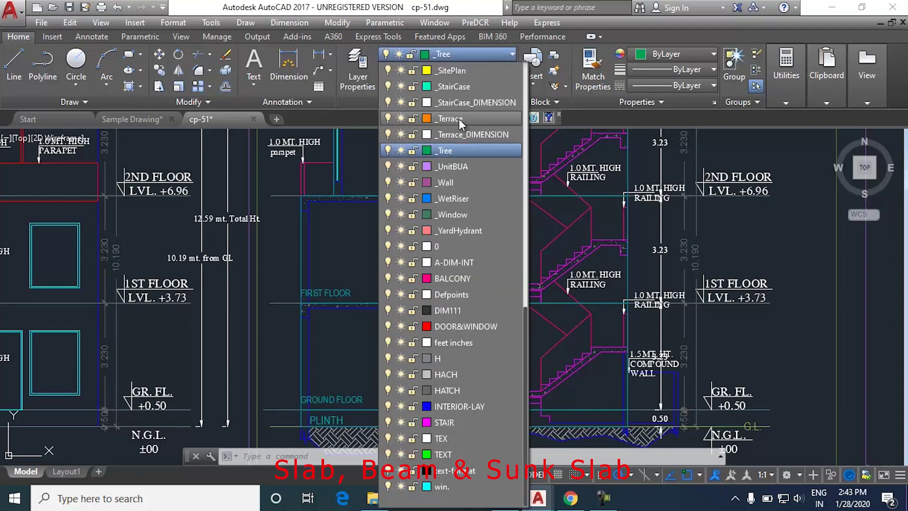
{"action": "left_click", "coordinate": [453, 102]}
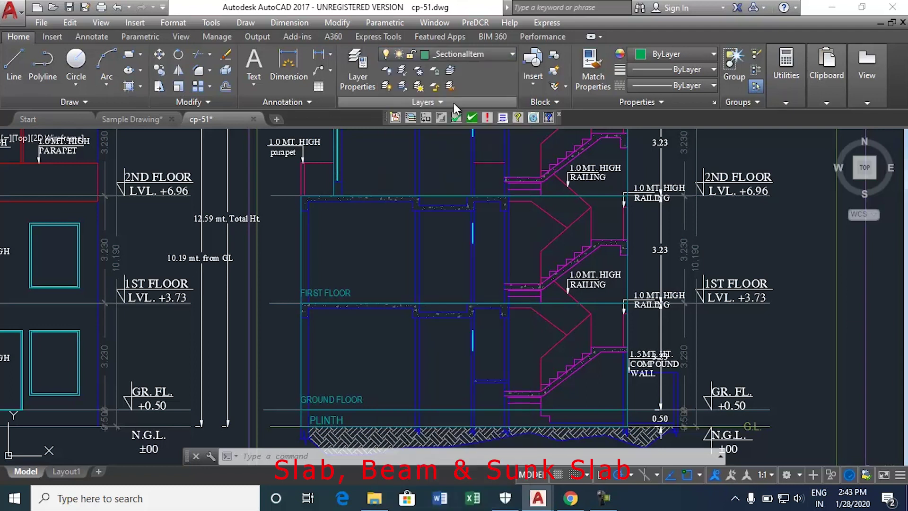
{"action": "type", "text": "rec"}
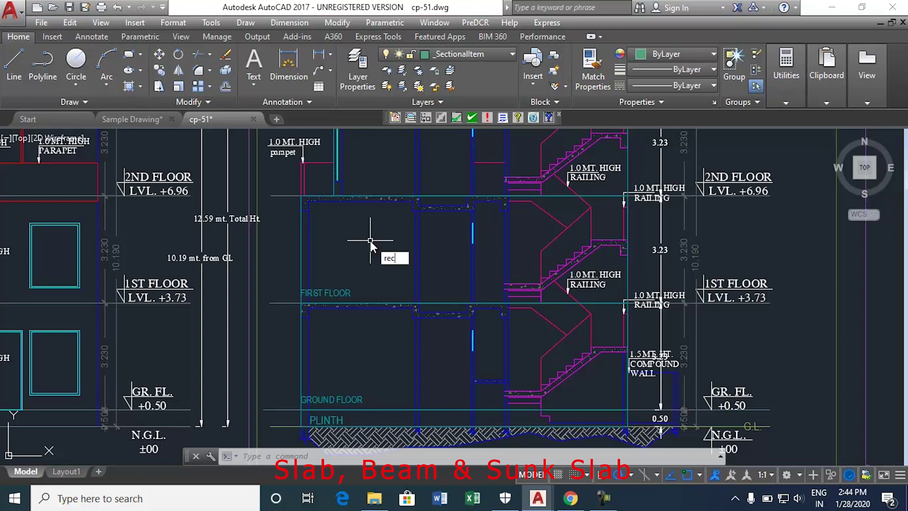
{"action": "key", "text": "Return"}
{"action": "scroll", "coordinate": [302, 304], "scroll_direction": "up", "scroll_amount": 5}
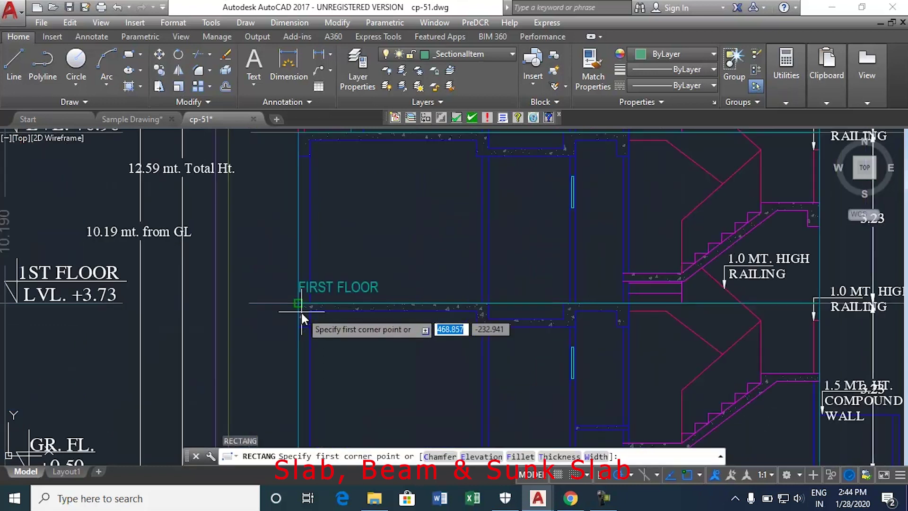
{"action": "left_click", "coordinate": [292, 289]}
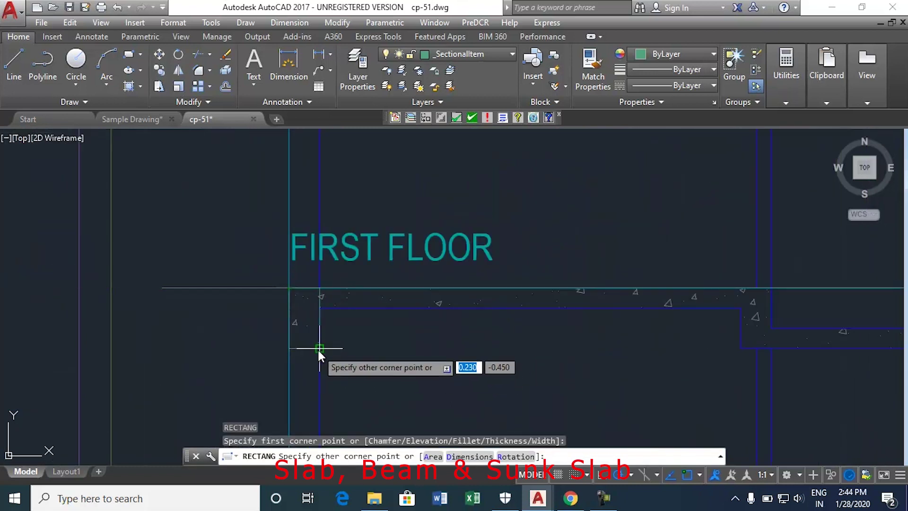
{"action": "left_click", "coordinate": [319, 348]}
- Draw a second rectangle over the straight first-floor slab, from the outer beam's inner edge to the sunk slab
{"action": "key", "text": "Return"}
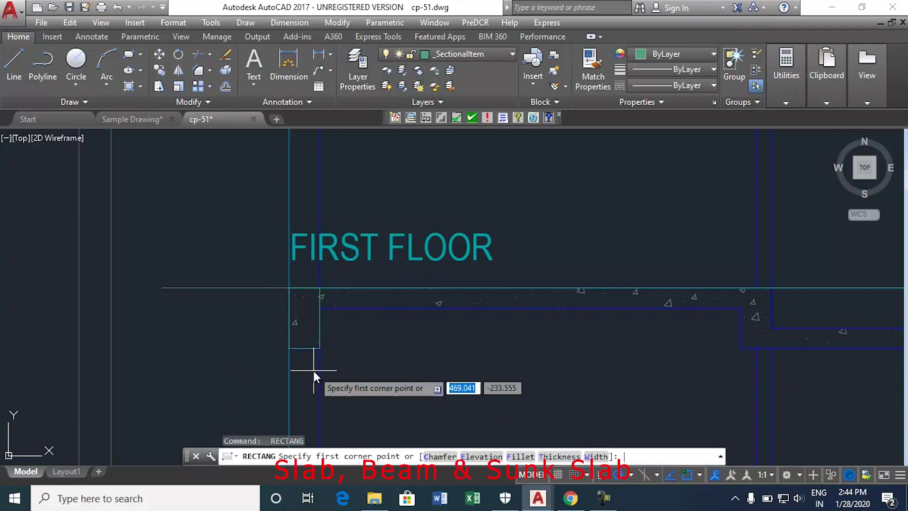
{"action": "left_click", "coordinate": [320, 288]}
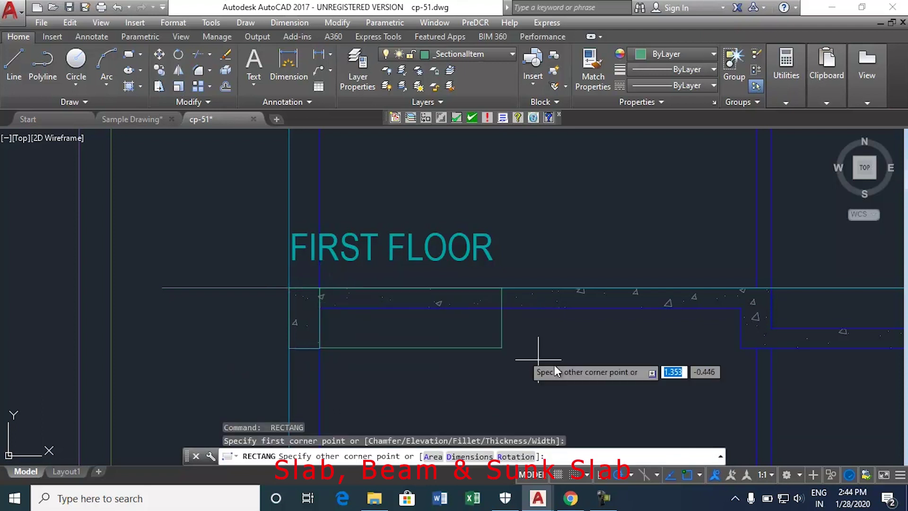
{"action": "left_click", "coordinate": [742, 308]}
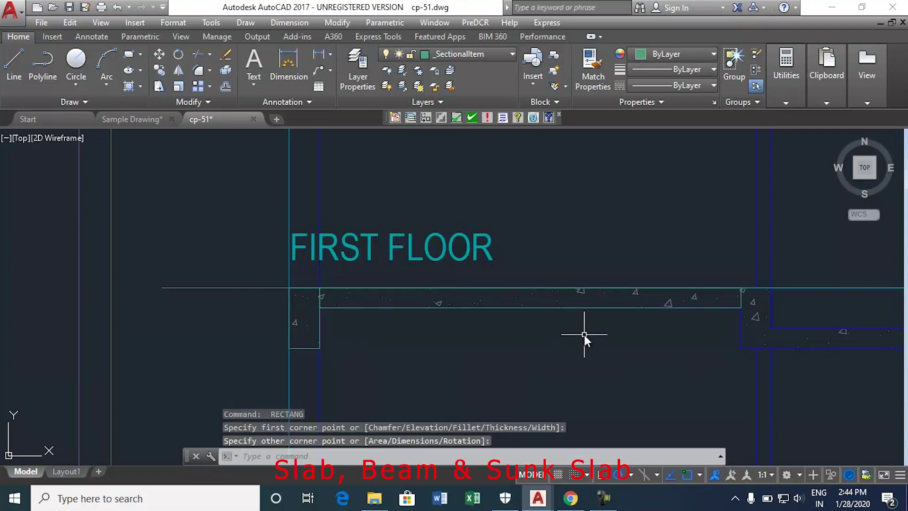
- Trace the sunk slab and its two side beams at first-floor level with a closed polyline on the _SectionalItem layer
{"action": "type", "text": "pl"}
{"action": "key", "text": "Return"}
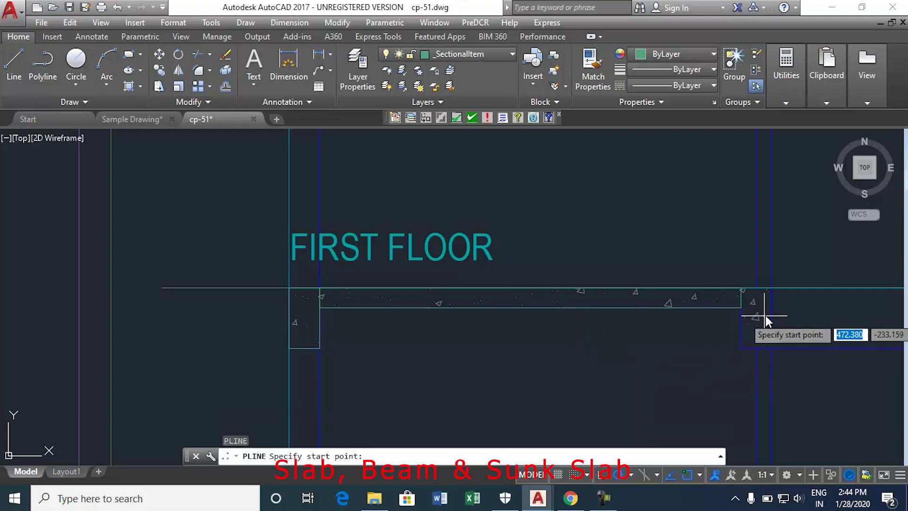
{"action": "scroll", "coordinate": [764, 308], "scroll_direction": "up", "scroll_amount": 2}
{"action": "left_click", "coordinate": [765, 286]}
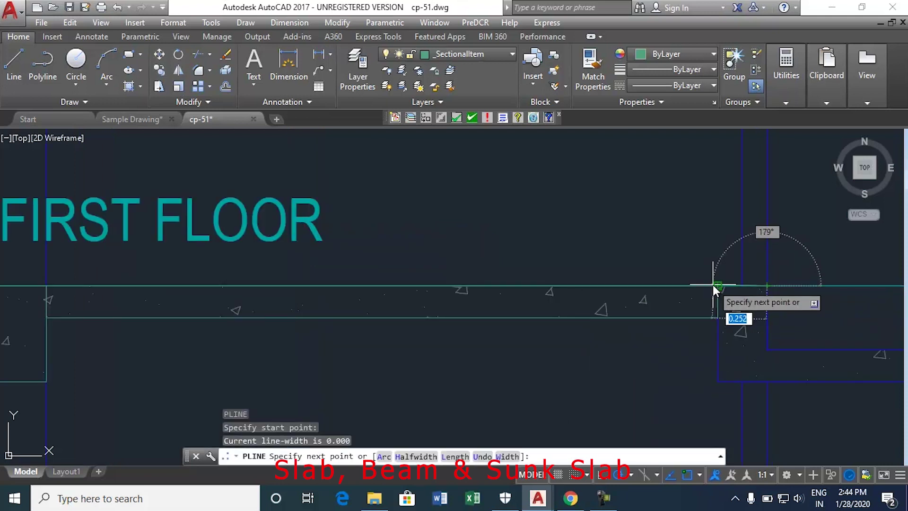
{"action": "left_click", "coordinate": [713, 284]}
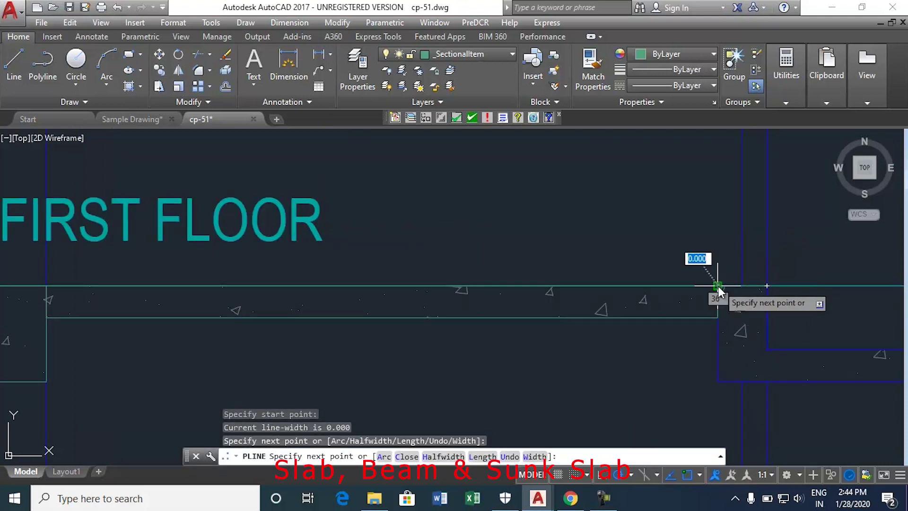
{"action": "left_click", "coordinate": [718, 383]}
{"action": "scroll", "coordinate": [591, 348], "scroll_direction": "down", "scroll_amount": 3}
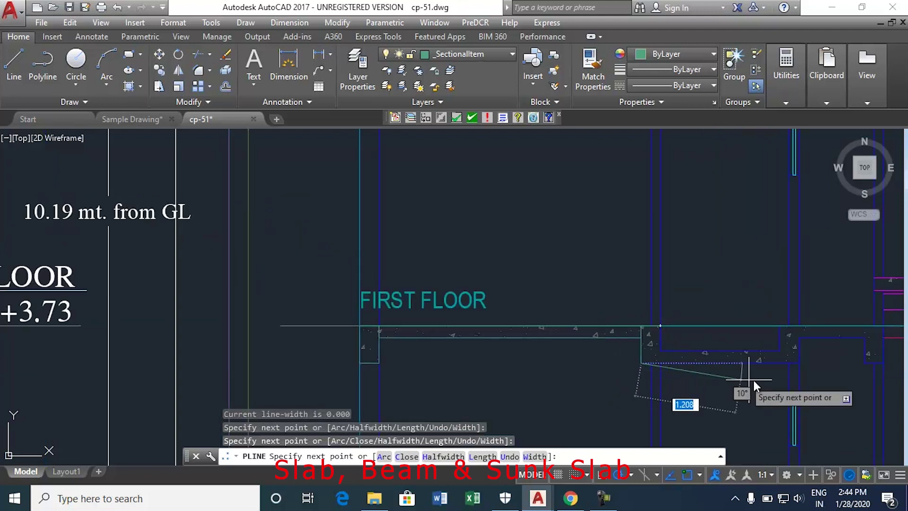
{"action": "left_click", "coordinate": [800, 362]}
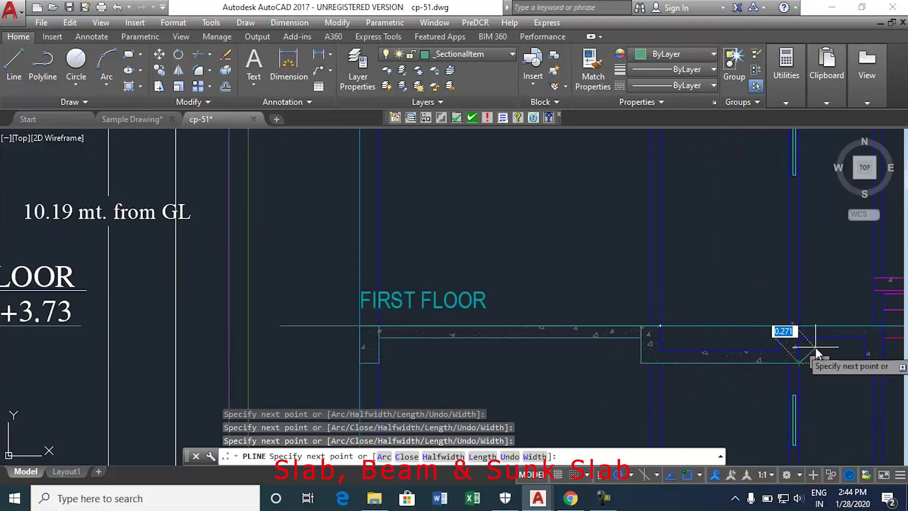
{"action": "scroll", "coordinate": [796, 330], "scroll_direction": "up", "scroll_amount": 2}
{"action": "left_click", "coordinate": [794, 328]}
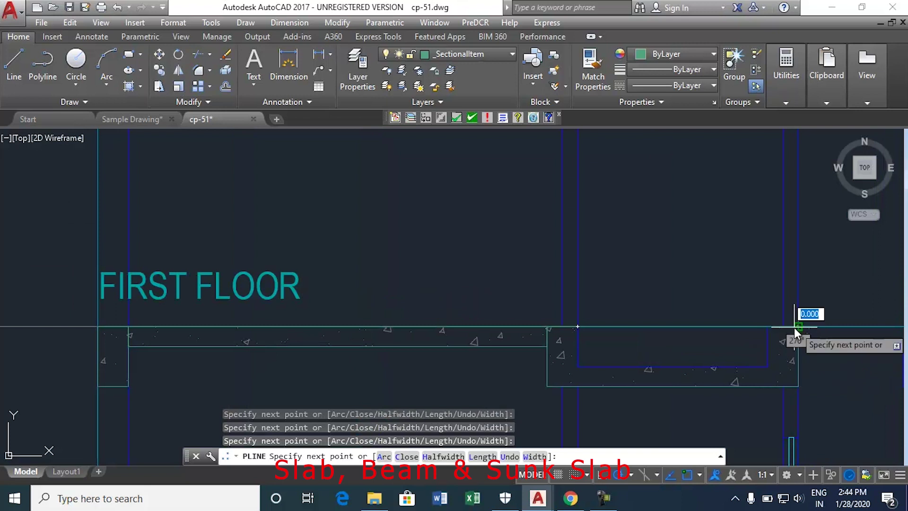
{"action": "left_click", "coordinate": [768, 327]}
{"action": "left_click", "coordinate": [770, 363]}
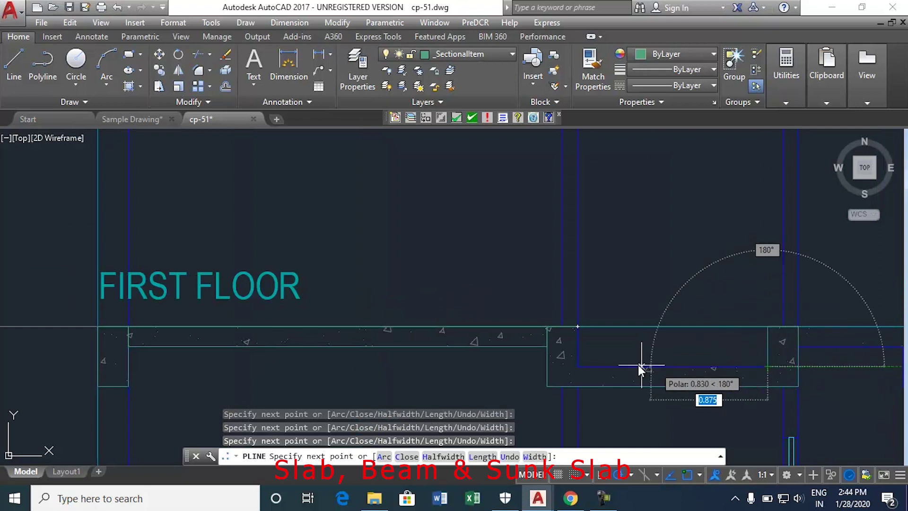
{"action": "left_click", "coordinate": [577, 366]}
{"action": "type", "text": "c"}
{"action": "key", "text": "Return"}
{"action": "scroll", "coordinate": [550, 305], "scroll_direction": "down", "scroll_amount": 2}
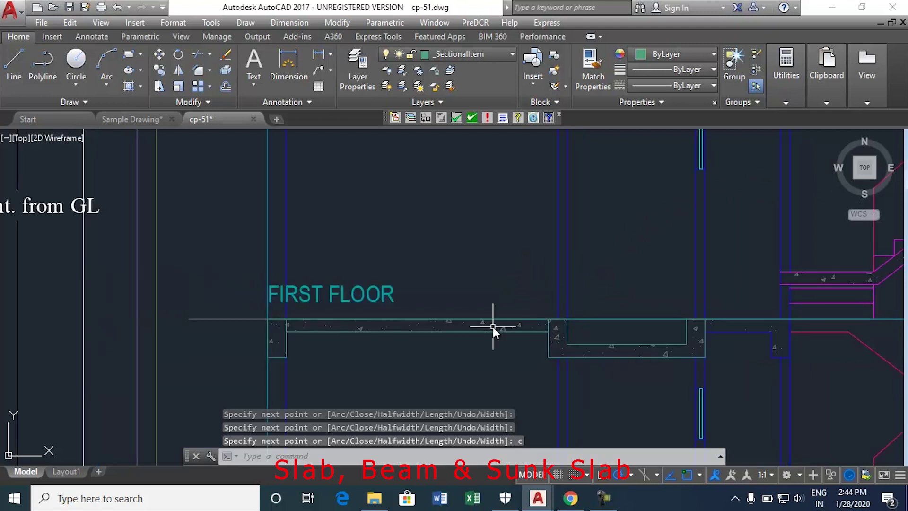
- Mark the rectangle over the straight first-floor slab as Slab with the PreDCR sectional item marking
{"action": "left_click", "coordinate": [473, 21]}
{"action": "mouse_move", "coordinate": [486, 44]}
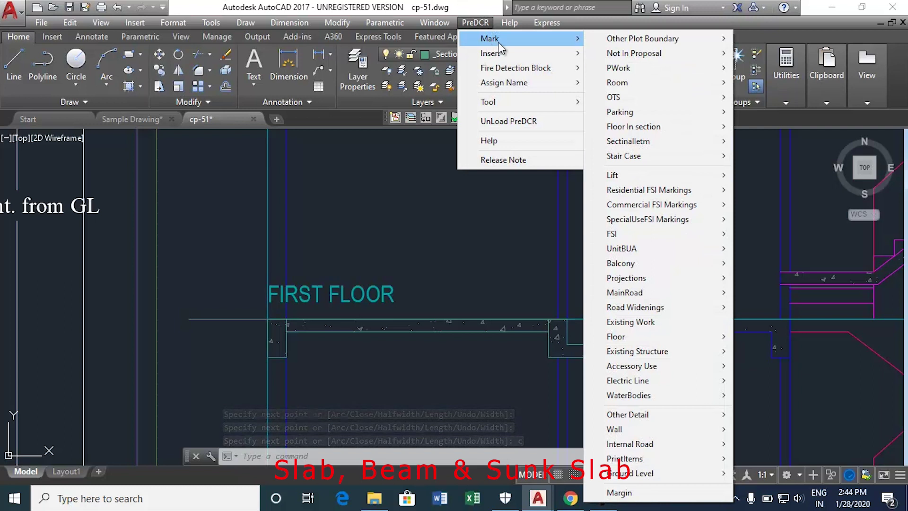
{"action": "mouse_move", "coordinate": [646, 141]}
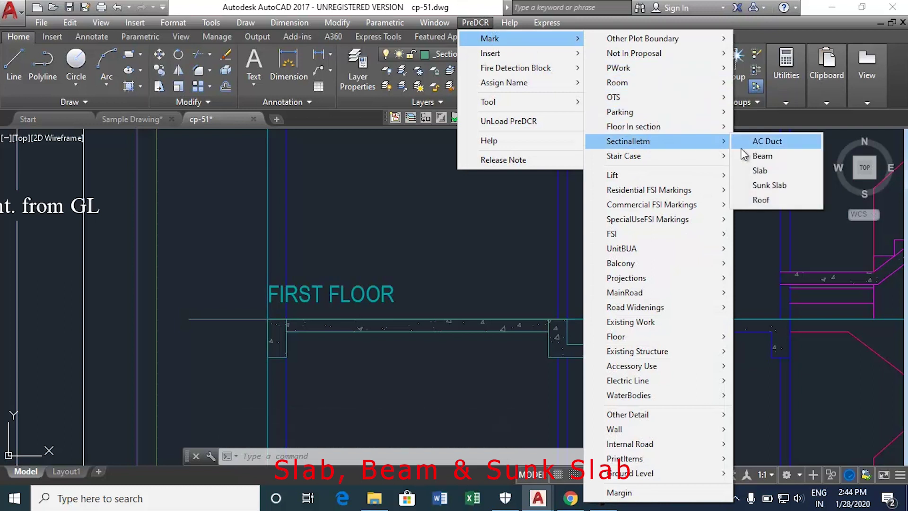
{"action": "left_click", "coordinate": [759, 171]}
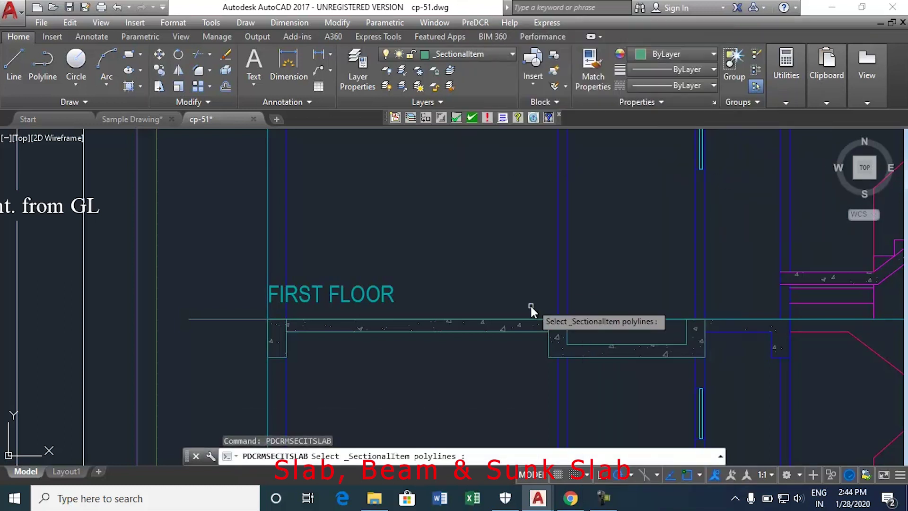
{"action": "left_click", "coordinate": [478, 333]}
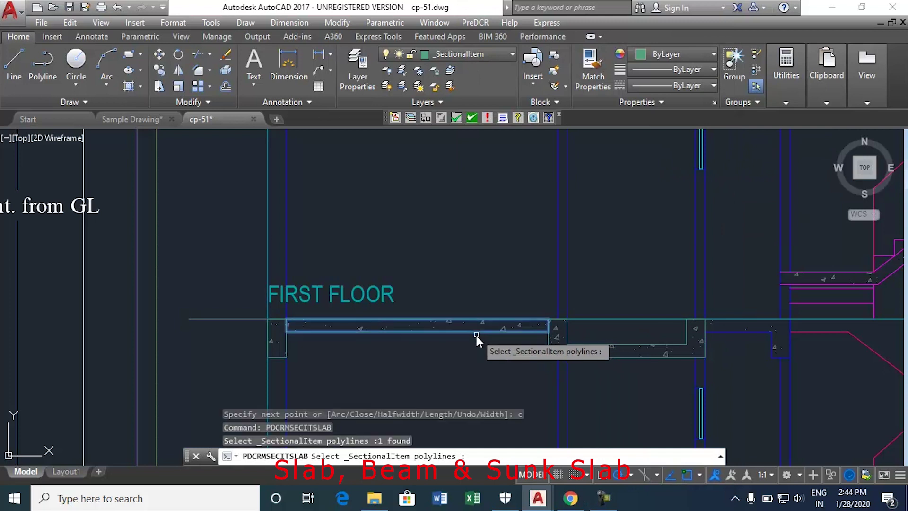
{"action": "scroll", "coordinate": [466, 354], "scroll_direction": "down", "scroll_amount": 10}
{"action": "key", "text": "Return"}
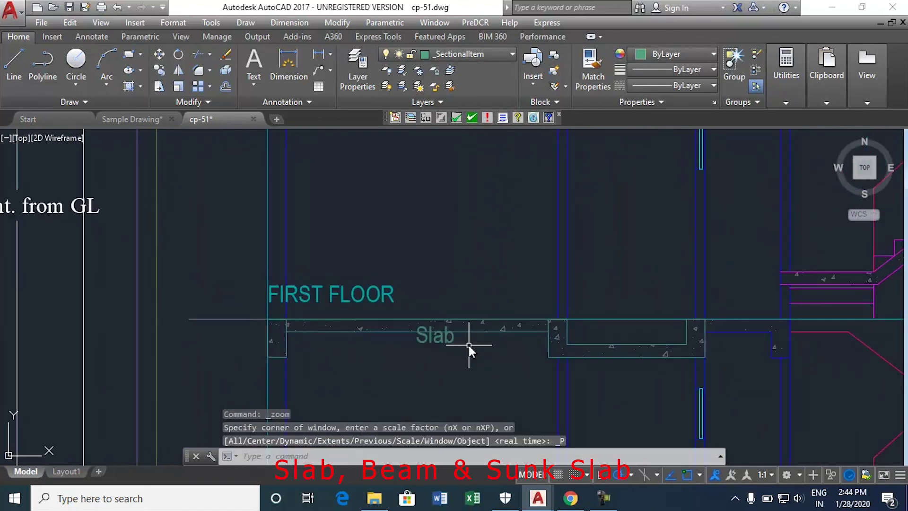
- Mark the small rectangle over the outer first-floor beam as Beam with the PreDCR sectional item marking
{"action": "left_click", "coordinate": [479, 25]}
{"action": "mouse_move", "coordinate": [494, 42]}
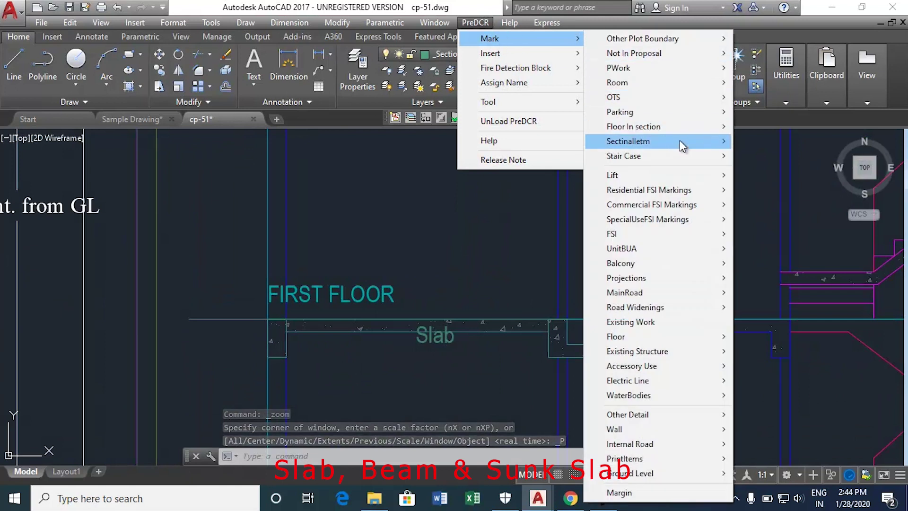
{"action": "mouse_move", "coordinate": [666, 140]}
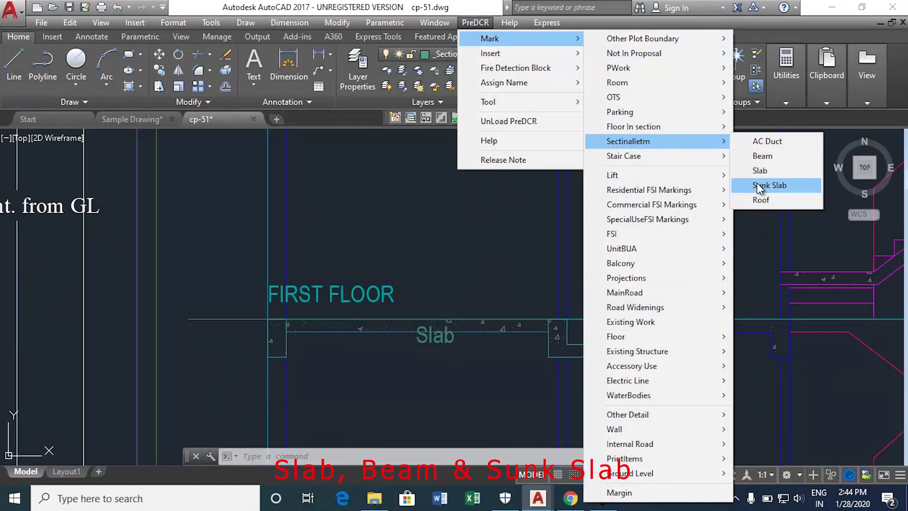
{"action": "left_click", "coordinate": [761, 156]}
{"action": "left_click", "coordinate": [281, 356]}
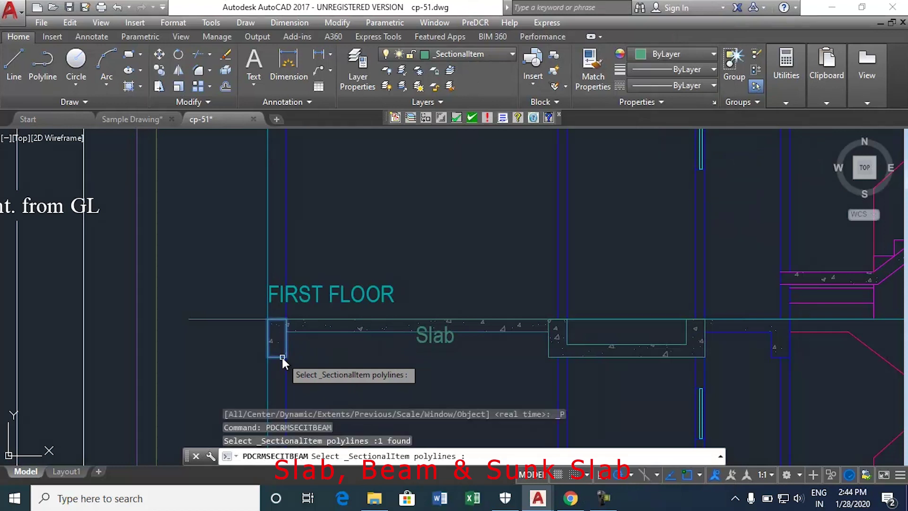
{"action": "key", "text": "Return"}
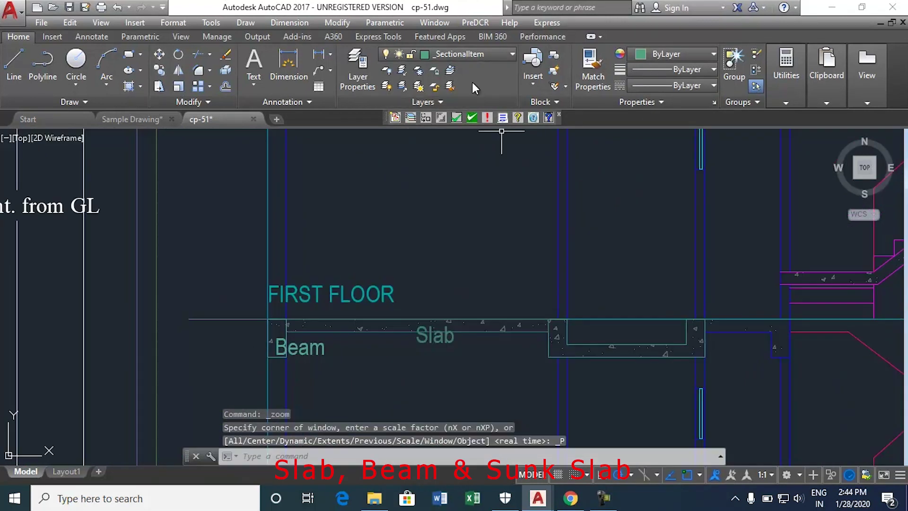
- Mark the closed polyline around the sunken first-floor slab and its side beams as Sunk Slab with PreDCR
{"action": "left_click", "coordinate": [475, 22]}
{"action": "mouse_move", "coordinate": [492, 38]}
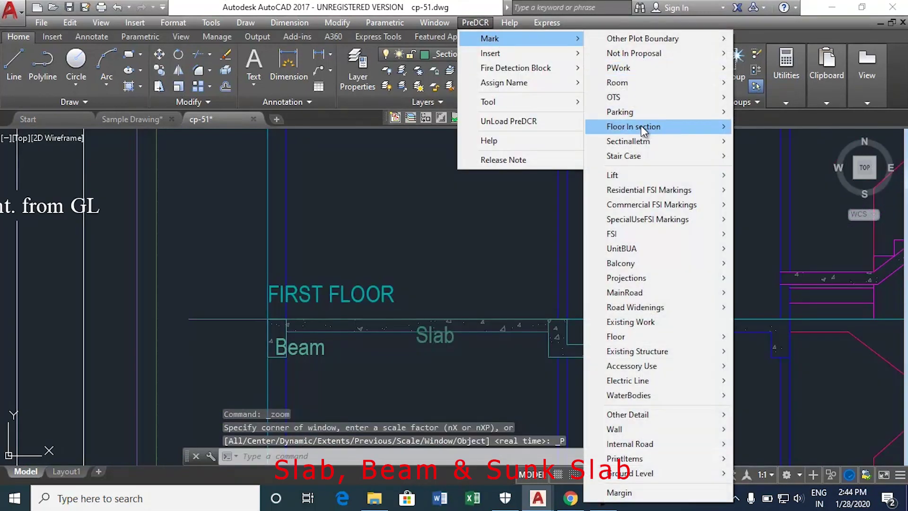
{"action": "mouse_move", "coordinate": [639, 141]}
{"action": "left_click", "coordinate": [764, 183]}
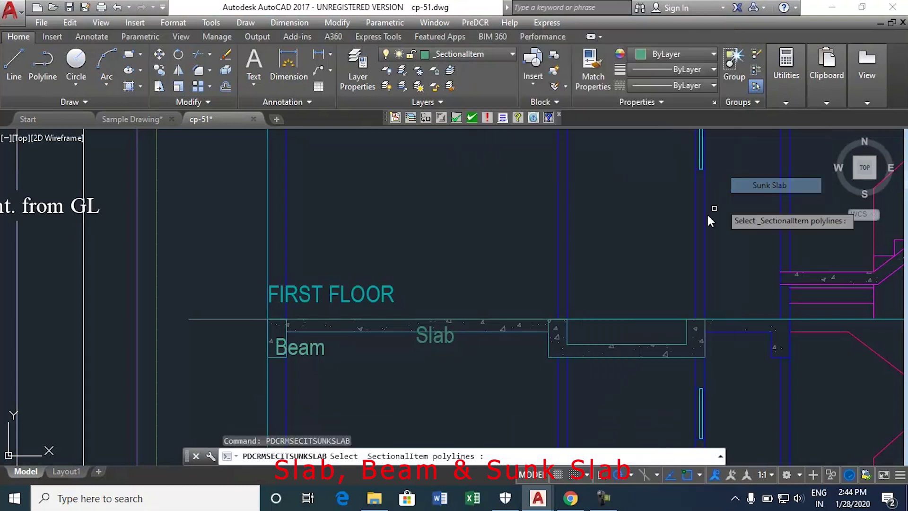
{"action": "left_click", "coordinate": [594, 355]}
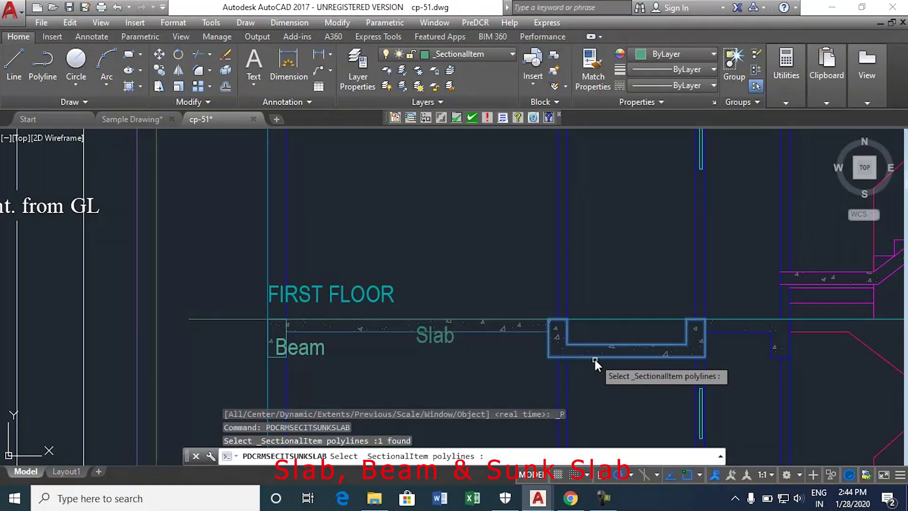
{"action": "key", "text": "Return"}
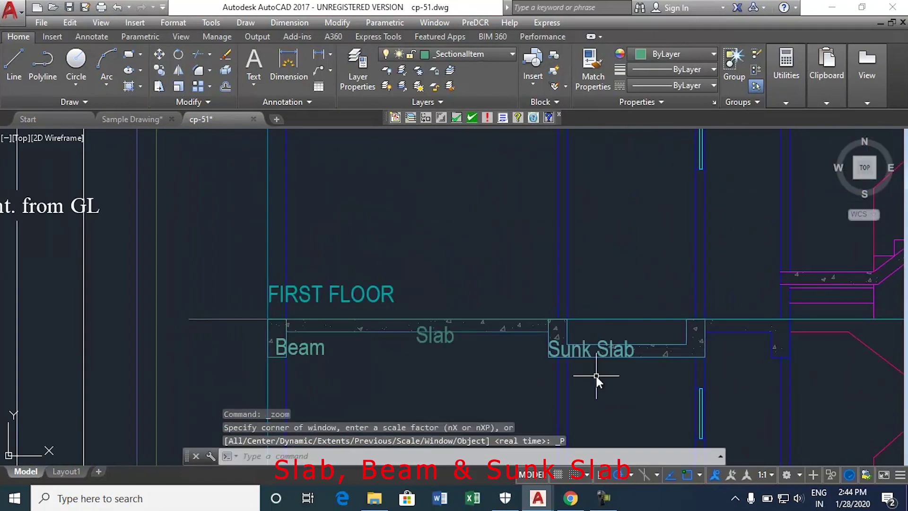
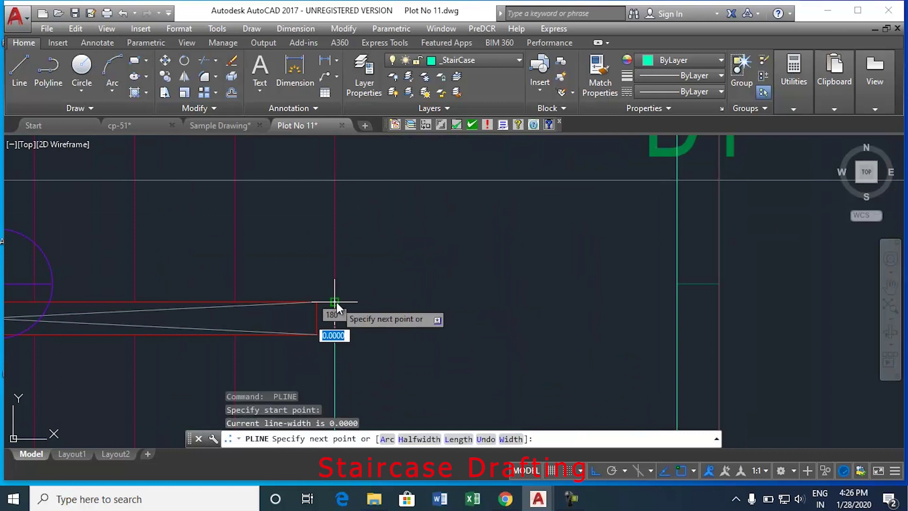
- In the Plot No 11 plan, finish the upper flight's first step line as a _StairCase polyline ending at the staircase outline
{"action": "scroll", "coordinate": [369, 289], "scroll_direction": "up", "scroll_amount": 5}
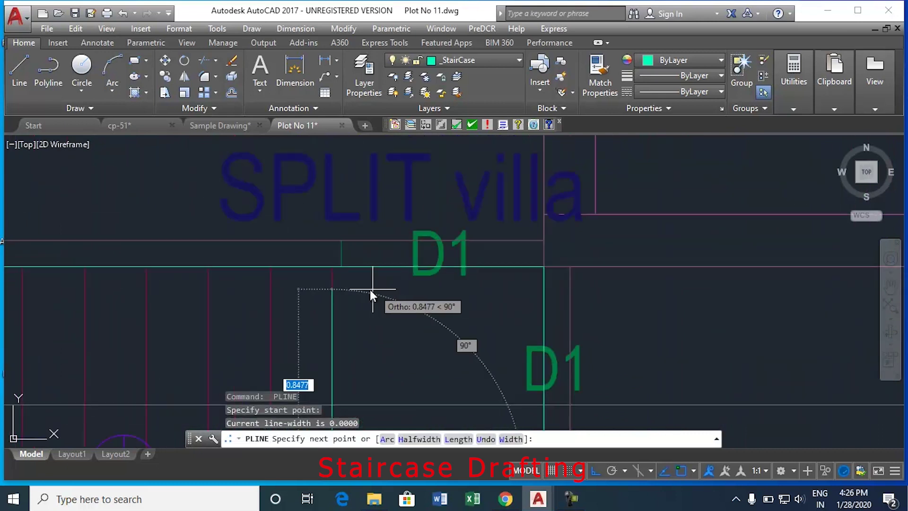
{"action": "left_click", "coordinate": [330, 263]}
{"action": "key", "text": "Return"}
- Copy both flights' first step lines as an array of 6 items, spaced one tread apart toward the landing
{"action": "scroll", "coordinate": [402, 222], "scroll_direction": "down", "scroll_amount": 5}
{"action": "left_click", "coordinate": [398, 311]}
{"action": "mouse_move", "coordinate": [397, 246]}
{"action": "type", "text": "co"}
{"action": "key", "text": "Return"}
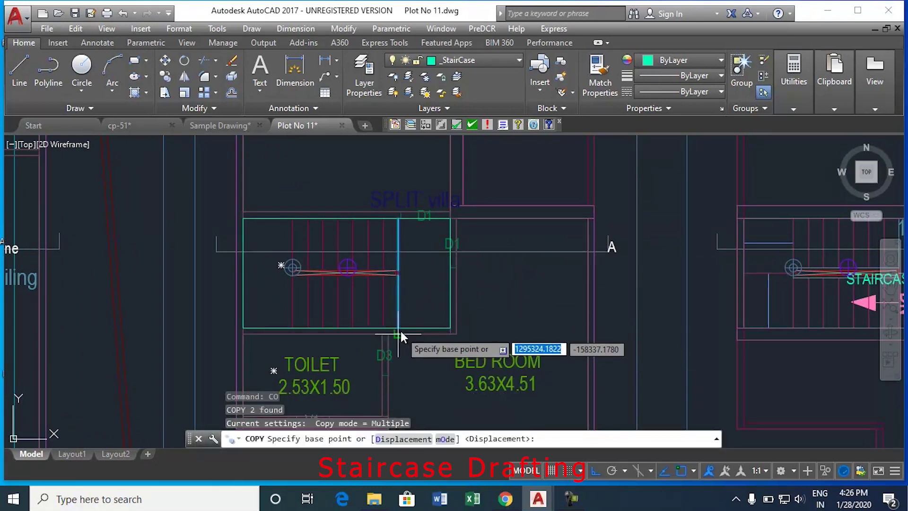
{"action": "left_click", "coordinate": [398, 328]}
{"action": "type", "text": "r"}
{"action": "key", "text": "BackSpace"}
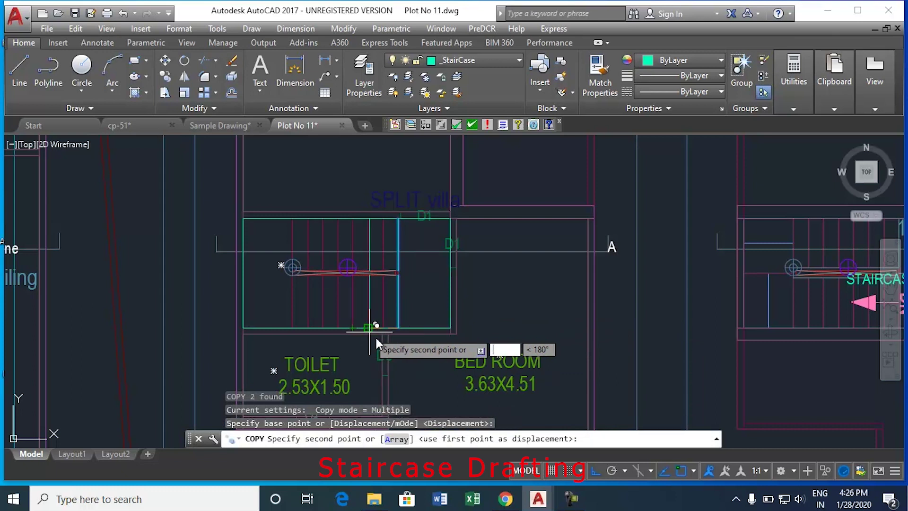
{"action": "type", "text": "a"}
{"action": "key", "text": "Return"}
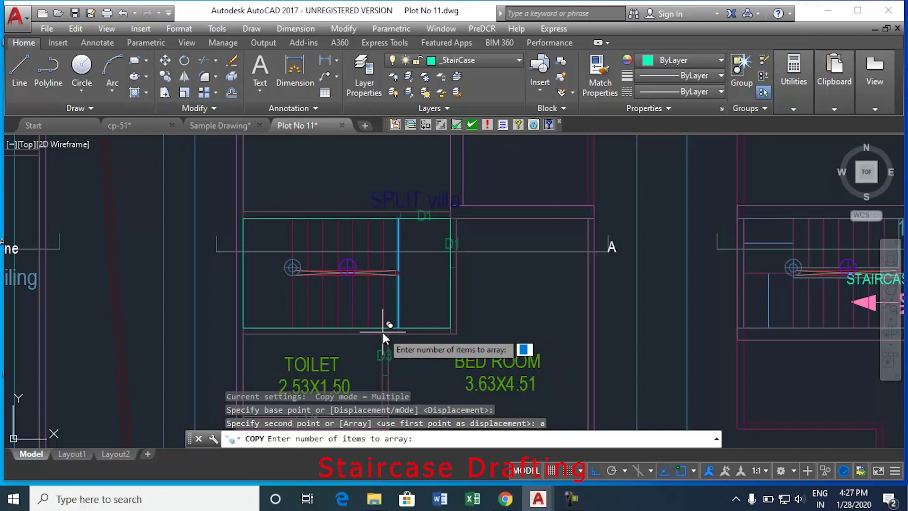
{"action": "type", "text": "6"}
{"action": "key", "text": "Return"}
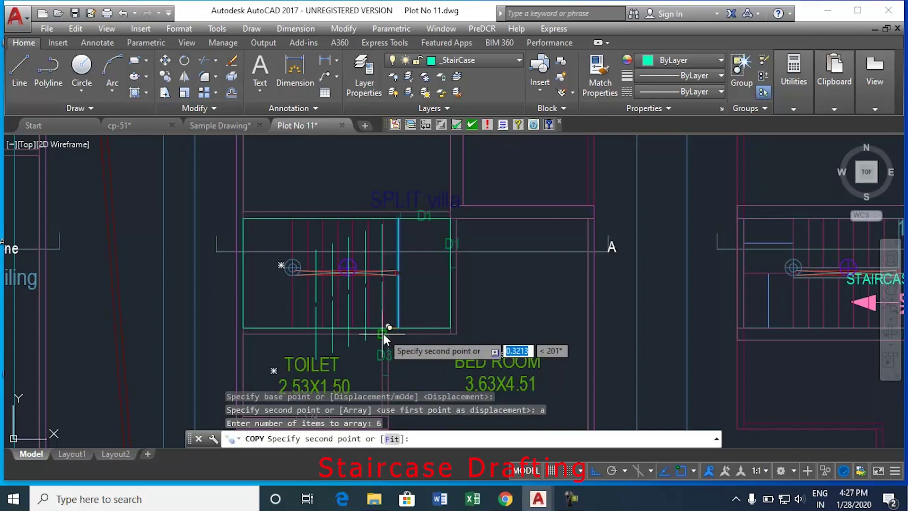
{"action": "left_click", "coordinate": [385, 328]}
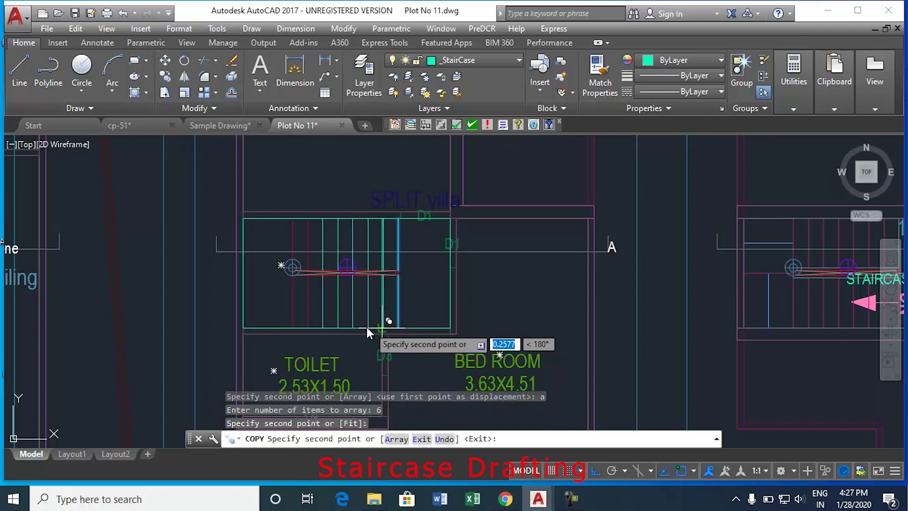
- Place two more copies of the step lines on the remaining two treads nearest the landing
{"action": "left_click", "coordinate": [308, 327]}
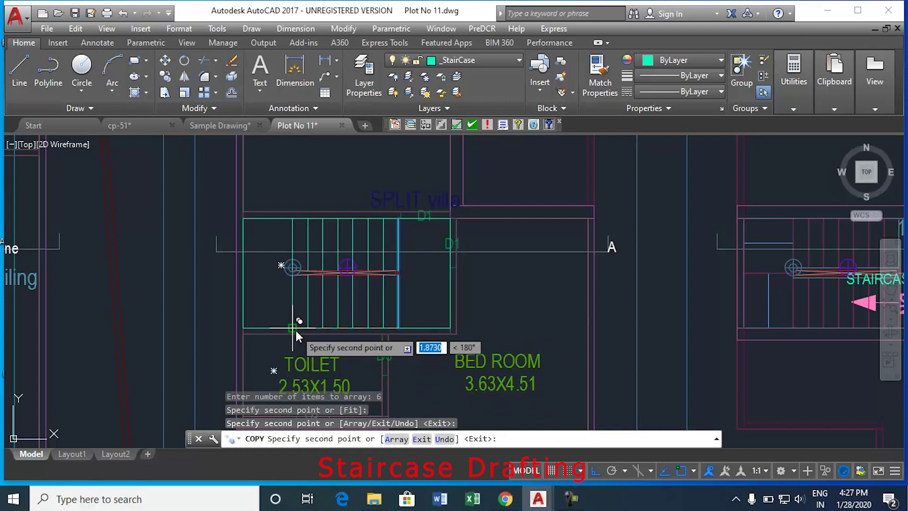
{"action": "left_click", "coordinate": [293, 329]}
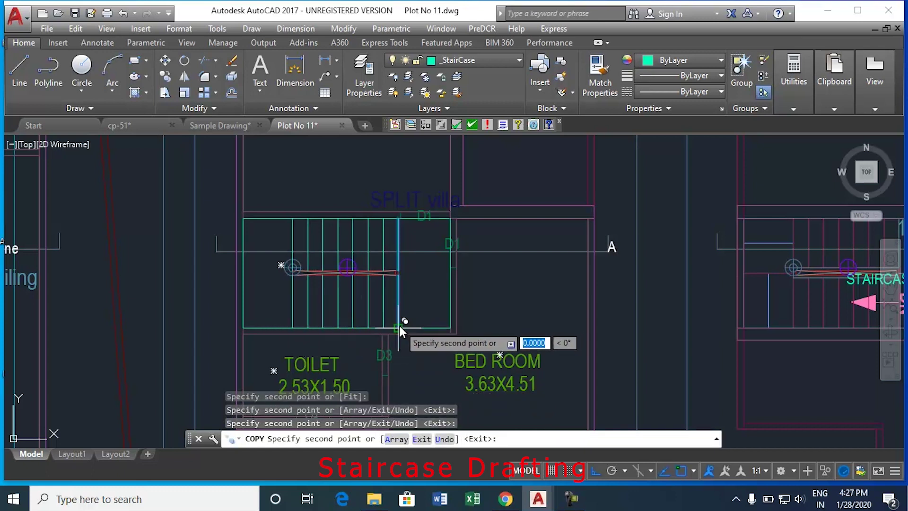
{"action": "key", "text": "Escape"}
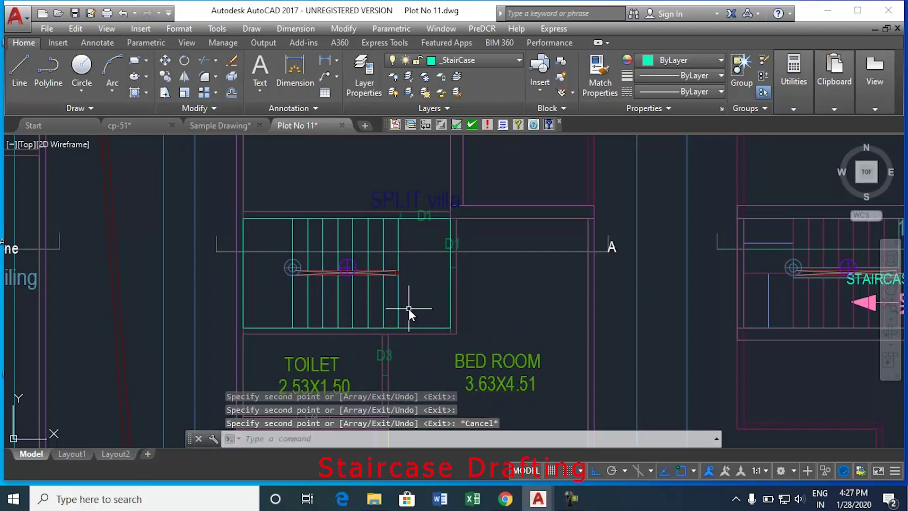
- Draw a polyline across the landing from the midpoint of the lower flight's last step line to the staircase's outer edge
{"action": "type", "text": "pl"}
{"action": "key", "text": "Return"}
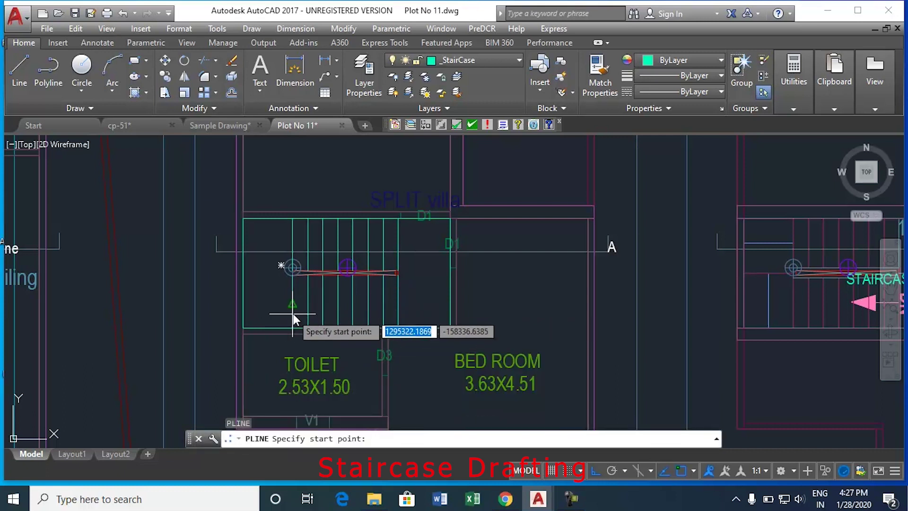
{"action": "left_click", "coordinate": [293, 306]}
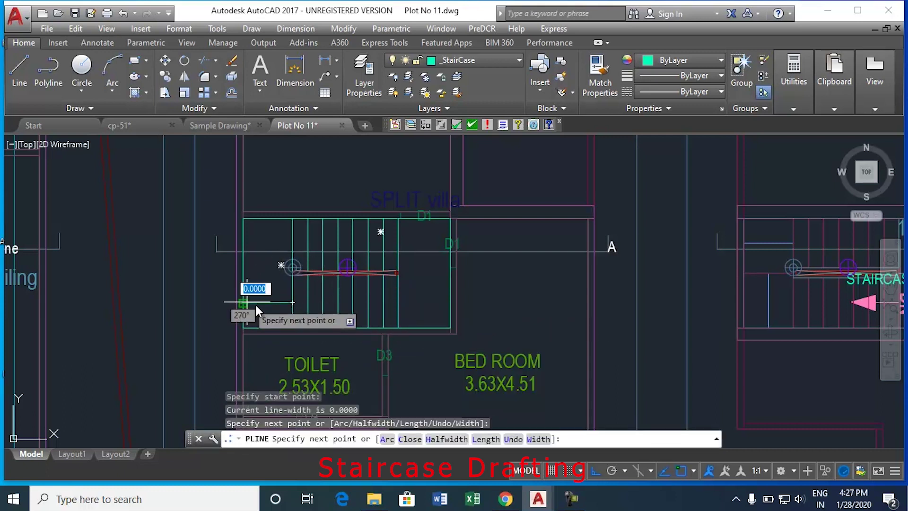
{"action": "key", "text": "Return"}
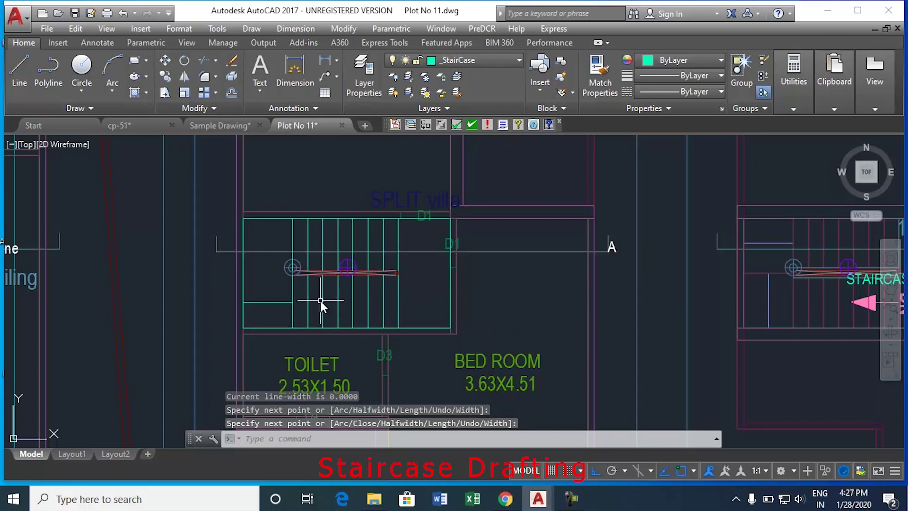
- Mark the polyline across the landing as Intermediate Landing with the PreDCR staircase marking
{"action": "left_click", "coordinate": [481, 27]}
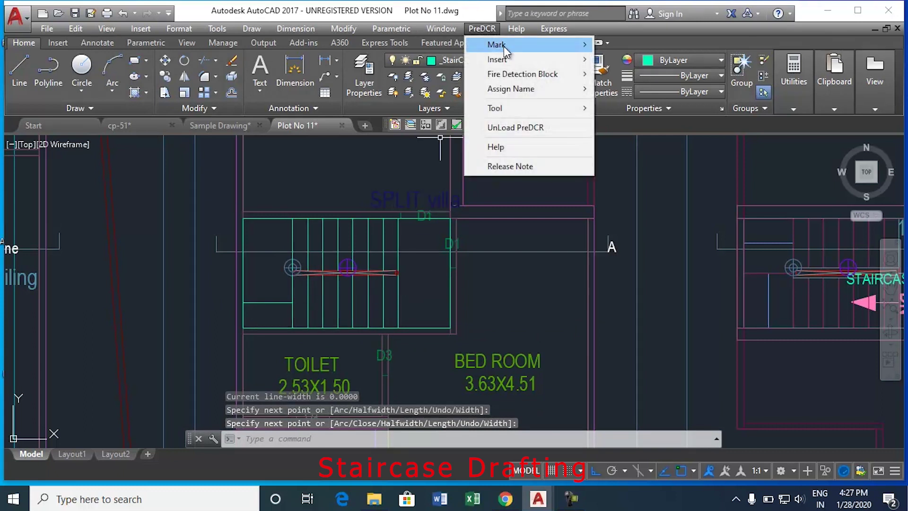
{"action": "mouse_move", "coordinate": [512, 45]}
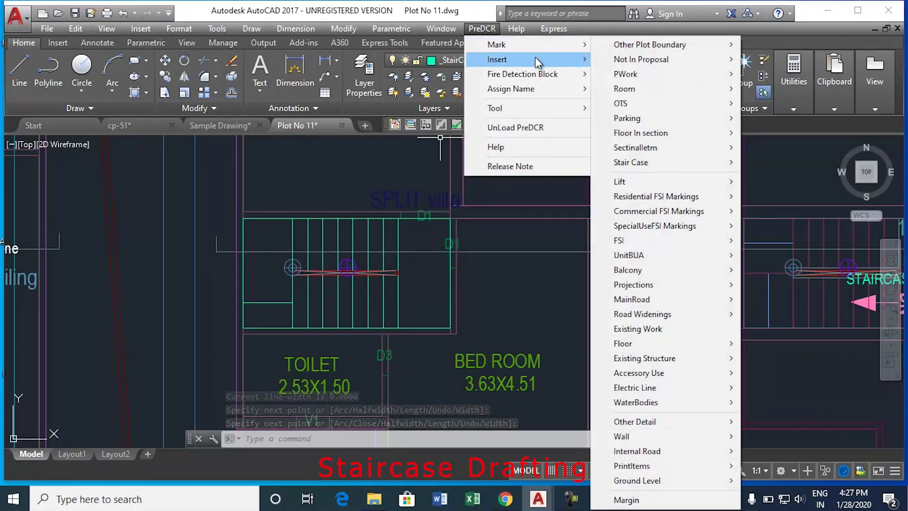
{"action": "mouse_move", "coordinate": [554, 46]}
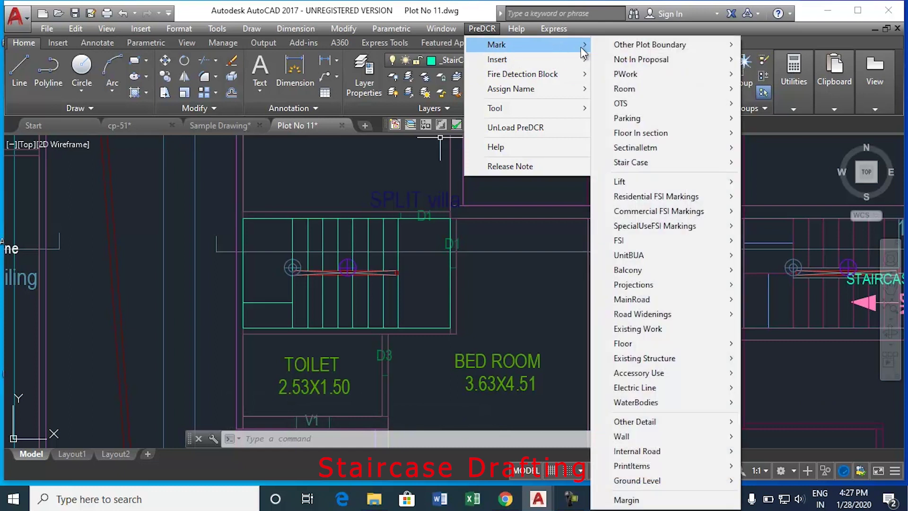
{"action": "mouse_move", "coordinate": [638, 162]}
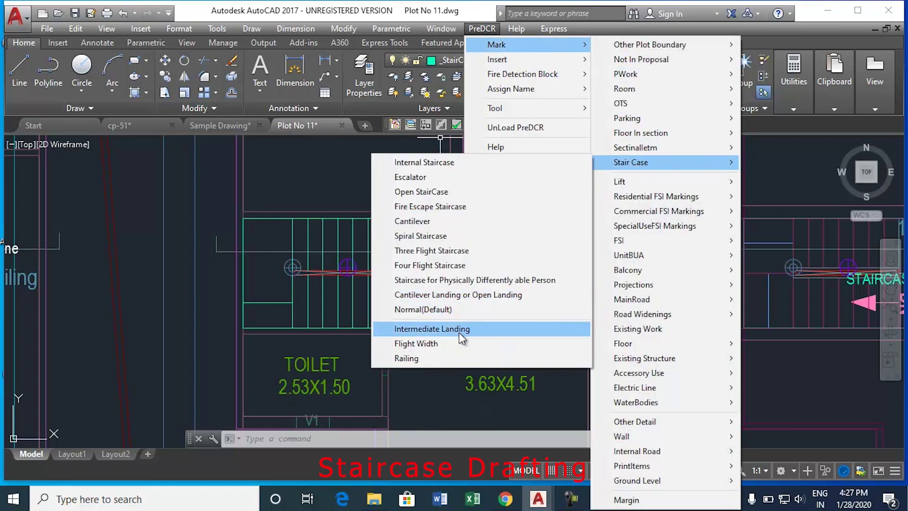
{"action": "left_click", "coordinate": [459, 329]}
{"action": "left_click", "coordinate": [296, 300]}
{"action": "left_click", "coordinate": [259, 308]}
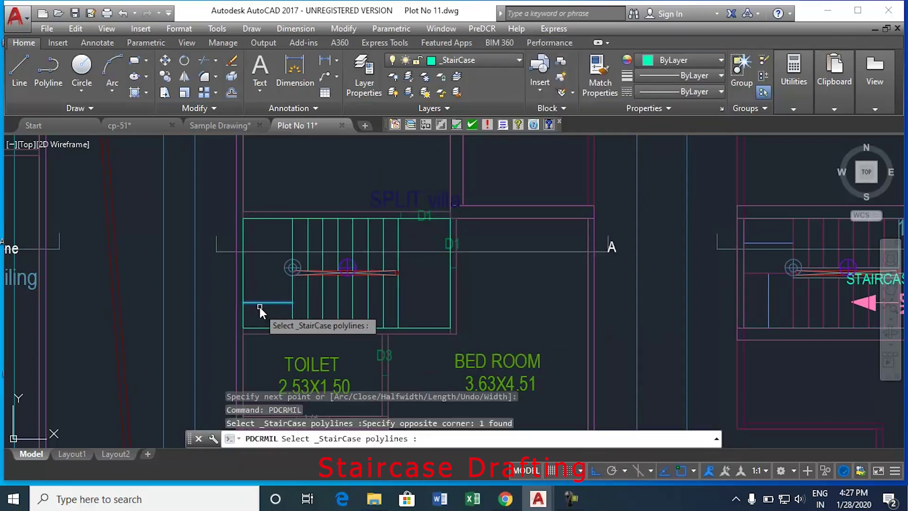
{"action": "middle_click", "coordinate": [263, 285]}
{"action": "key", "text": "Return"}
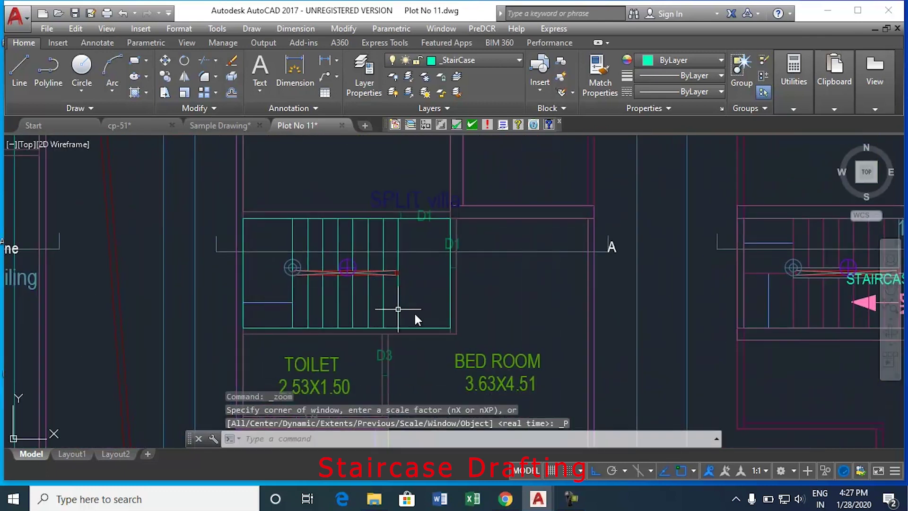
- Draw an open railing polyline along the upper flight's inner step ends, across the gap at the landing, and back along the lower flight's inner step ends
{"action": "type", "text": "pl"}
{"action": "key", "text": "Return"}
{"action": "scroll", "coordinate": [384, 263], "scroll_direction": "up", "scroll_amount": 6}
{"action": "left_click", "coordinate": [435, 285]}
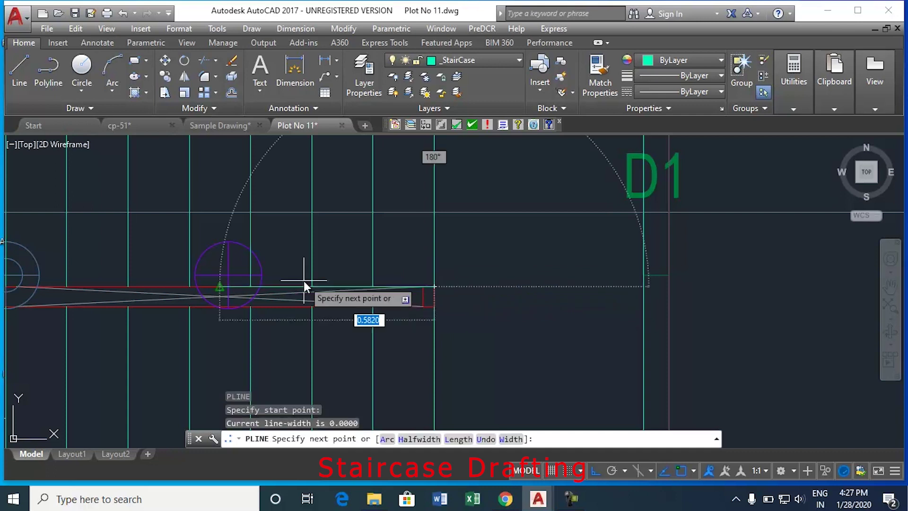
{"action": "scroll", "coordinate": [393, 314], "scroll_direction": "down", "scroll_amount": 3}
{"action": "scroll", "coordinate": [152, 309], "scroll_direction": "up", "scroll_amount": 2}
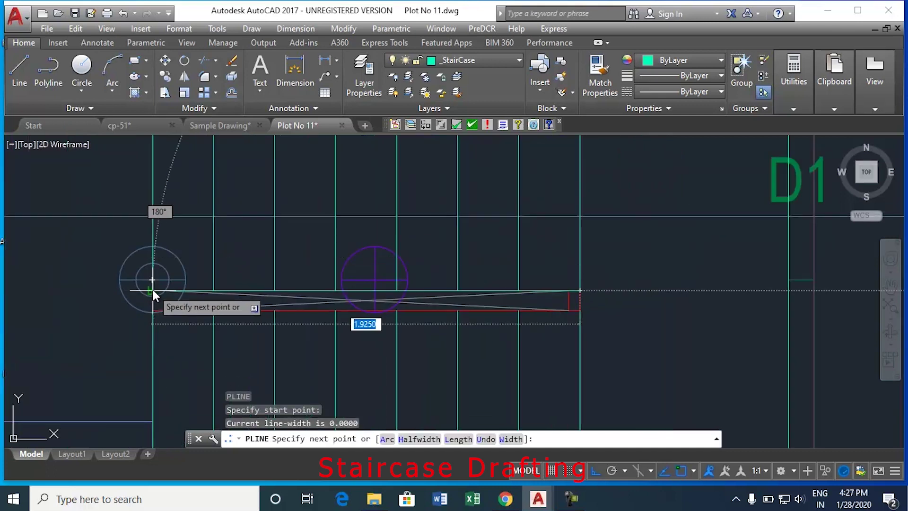
{"action": "left_click", "coordinate": [153, 290]}
{"action": "left_click", "coordinate": [154, 312]}
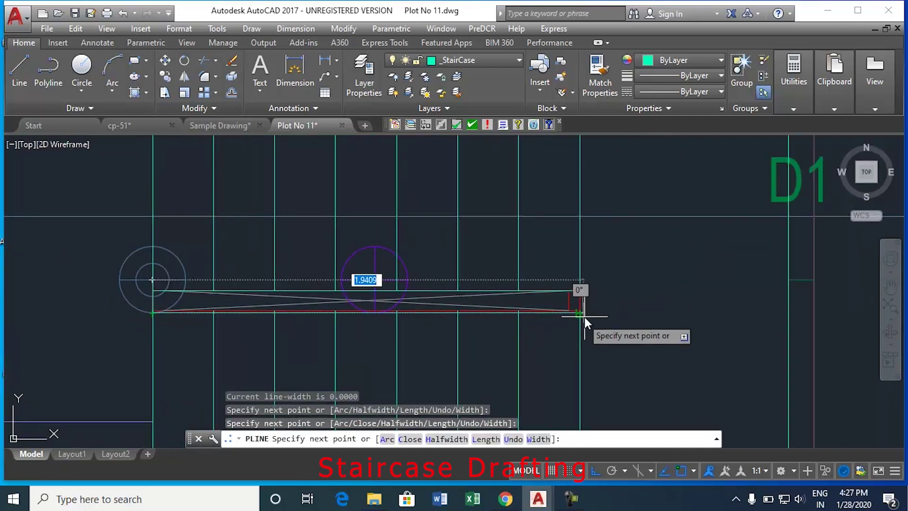
{"action": "key", "text": "ctrl+z"}
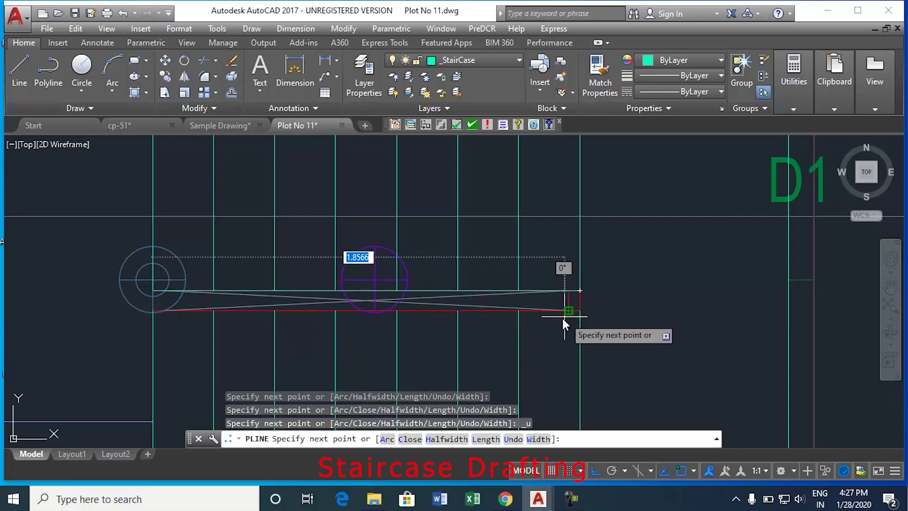
{"action": "scroll", "coordinate": [137, 338], "scroll_direction": "up", "scroll_amount": 5}
{"action": "scroll", "coordinate": [137, 337], "scroll_direction": "down", "scroll_amount": 4}
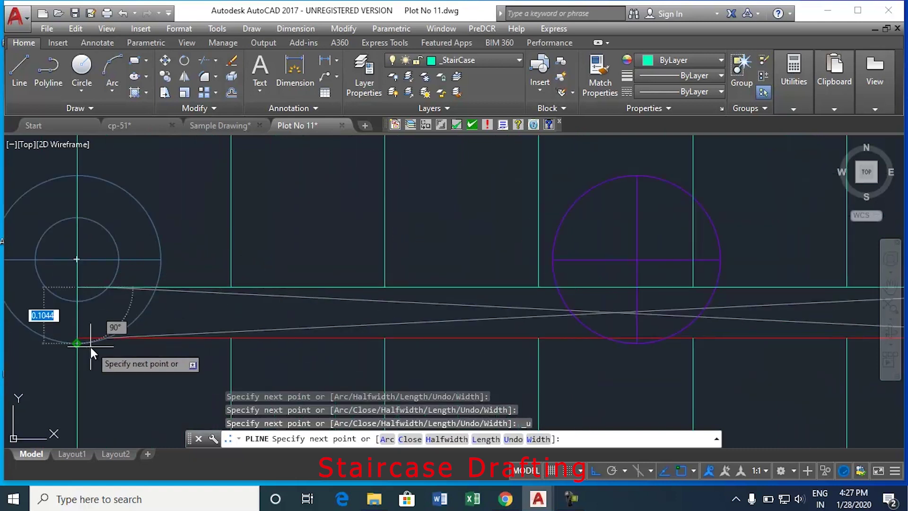
{"action": "left_click", "coordinate": [79, 336]}
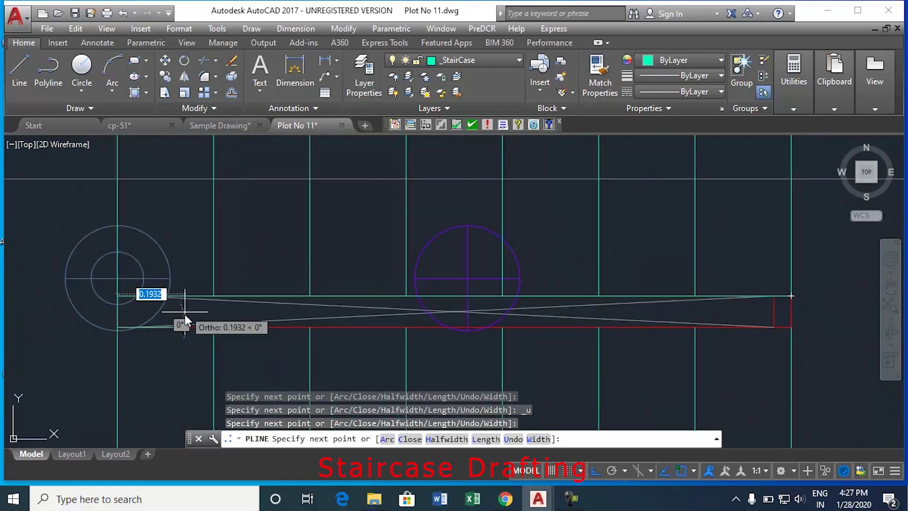
{"action": "scroll", "coordinate": [185, 311], "scroll_direction": "down", "scroll_amount": 8}
{"action": "left_click", "coordinate": [337, 317]}
{"action": "key", "text": "Return"}
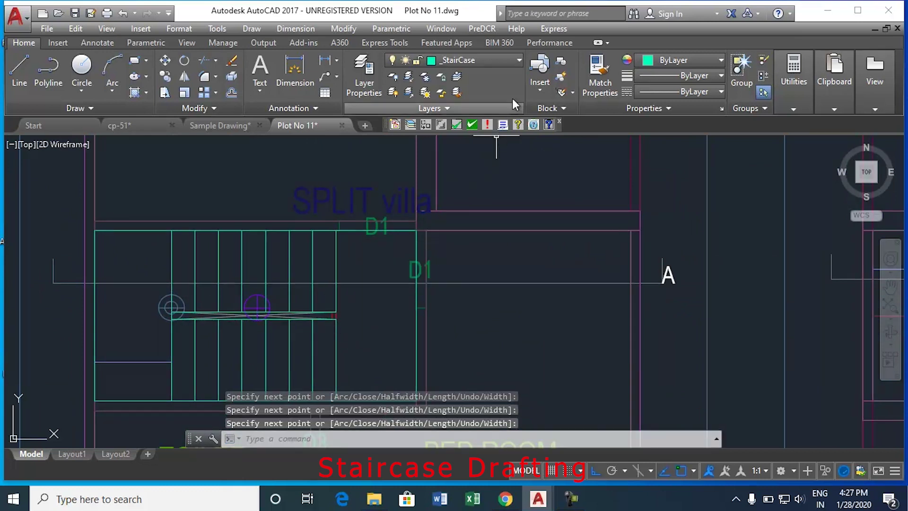
- Mark the open polyline between the flights as StairCase Railing with a height of 1 m, without assigning more names
{"action": "left_click", "coordinate": [479, 28]}
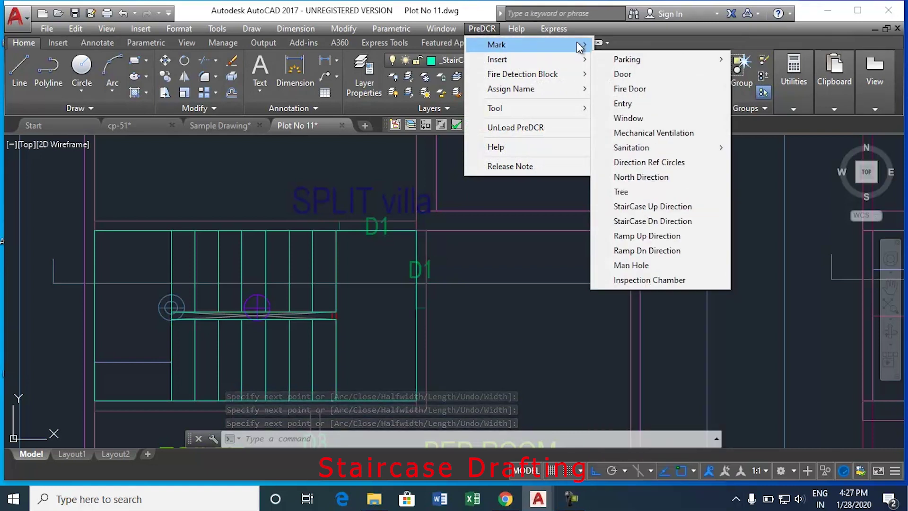
{"action": "mouse_move", "coordinate": [626, 157]}
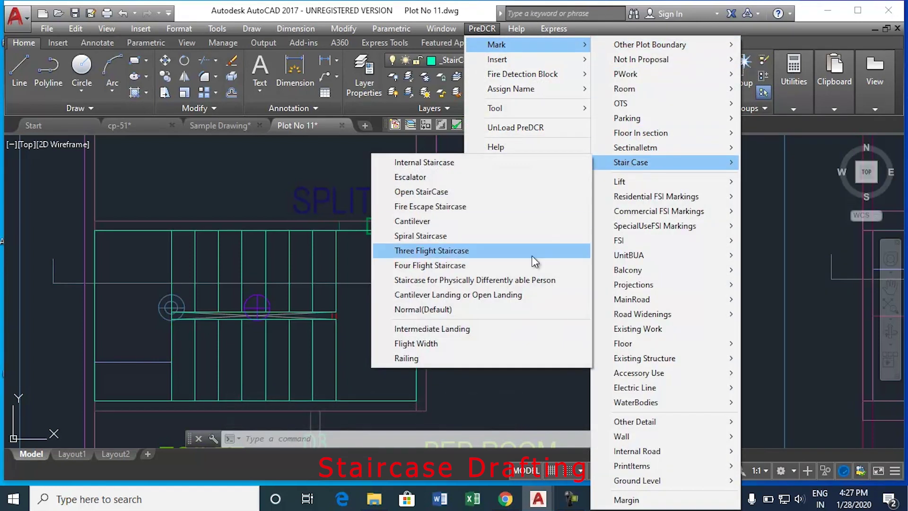
{"action": "left_click", "coordinate": [441, 360]}
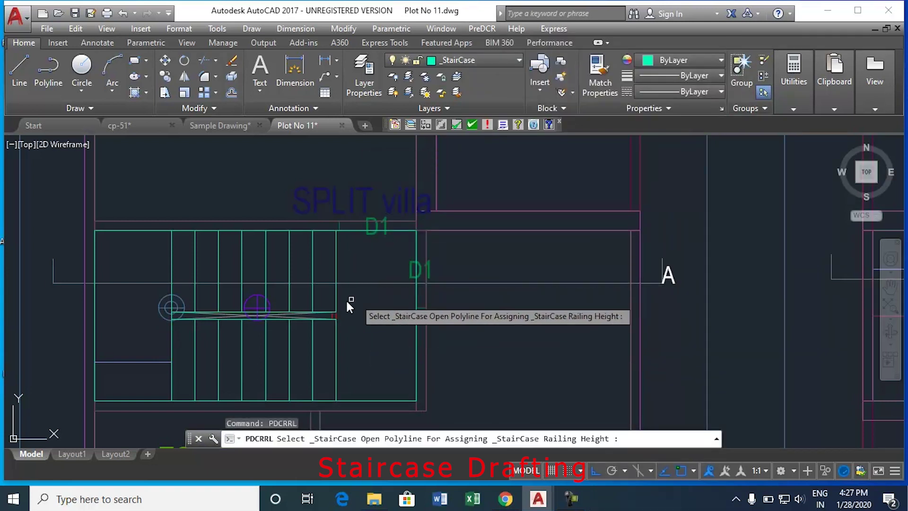
{"action": "left_click", "coordinate": [325, 321]}
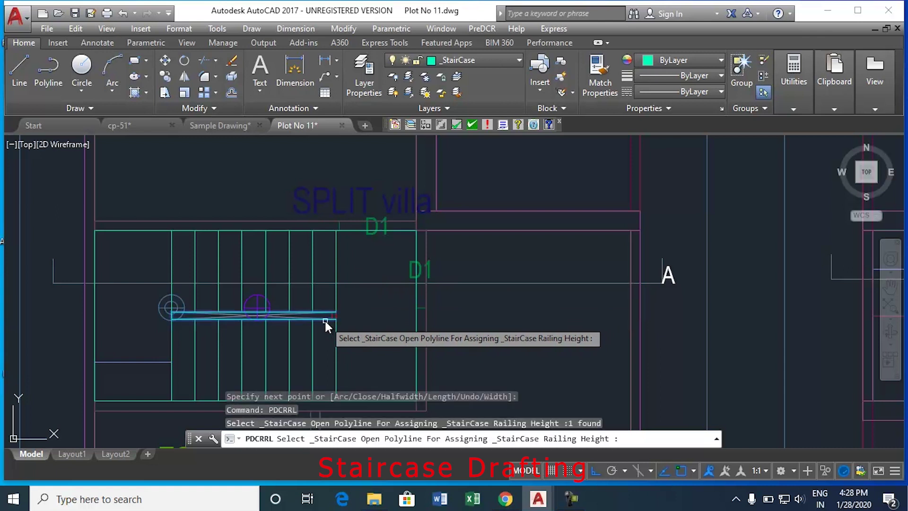
{"action": "key", "text": "Return"}
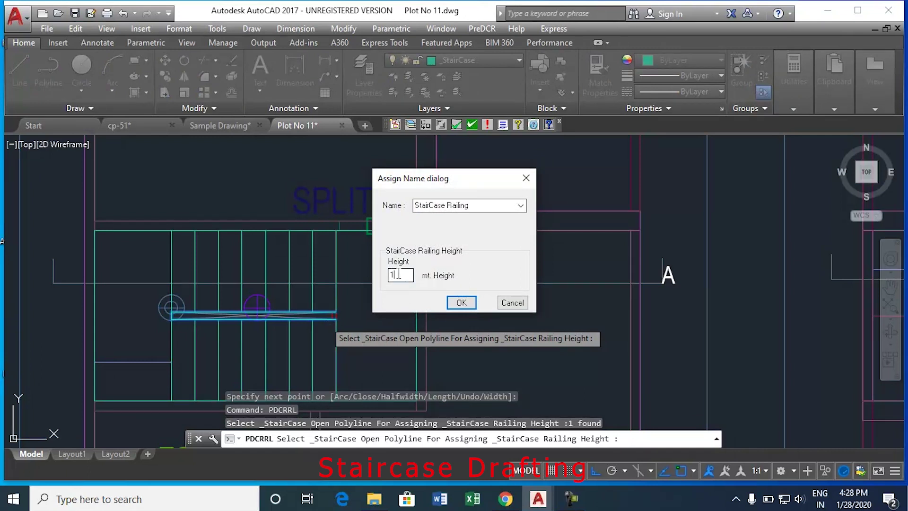
{"action": "type", "text": "1"}
{"action": "left_click", "coordinate": [459, 303]}
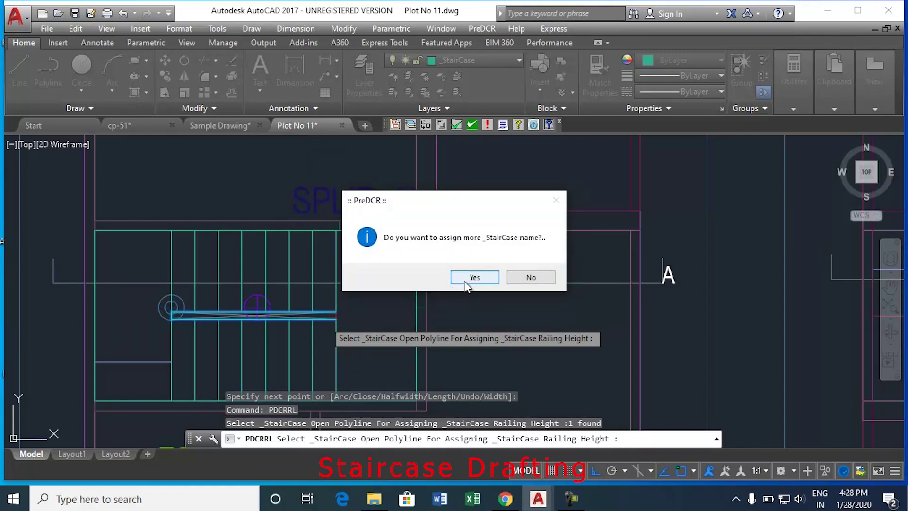
{"action": "left_click", "coordinate": [523, 278]}
{"action": "scroll", "coordinate": [394, 248], "scroll_direction": "down", "scroll_amount": 2}
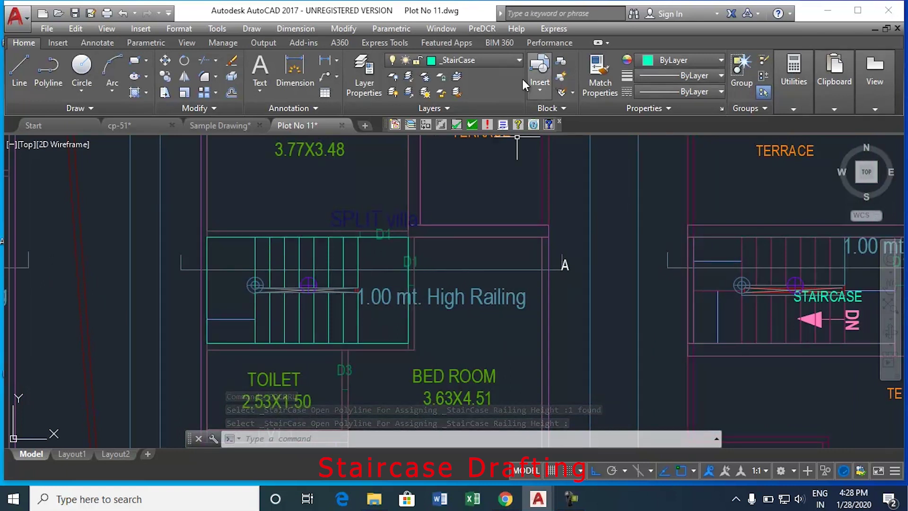
- Mark the staircase's outer boundary polyline as Normal(Default) with the PreDCR staircase marking
{"action": "left_click", "coordinate": [482, 29]}
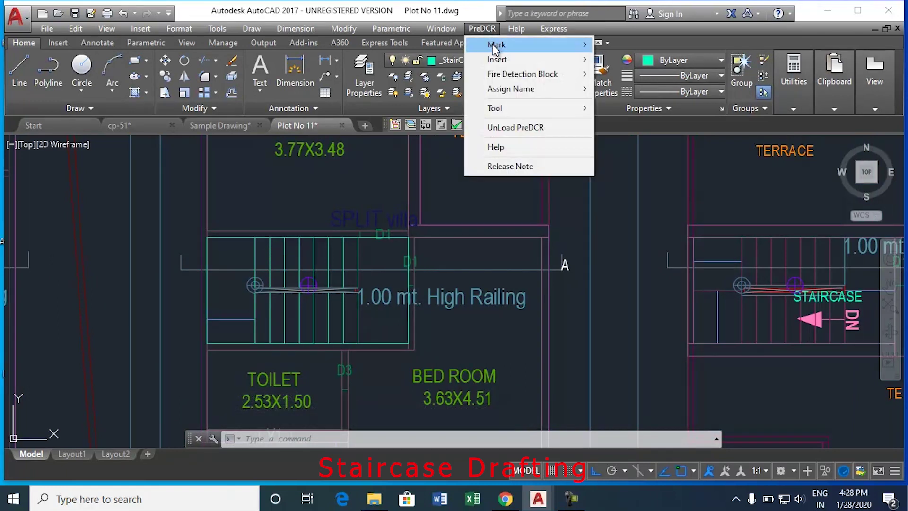
{"action": "mouse_move", "coordinate": [492, 44]}
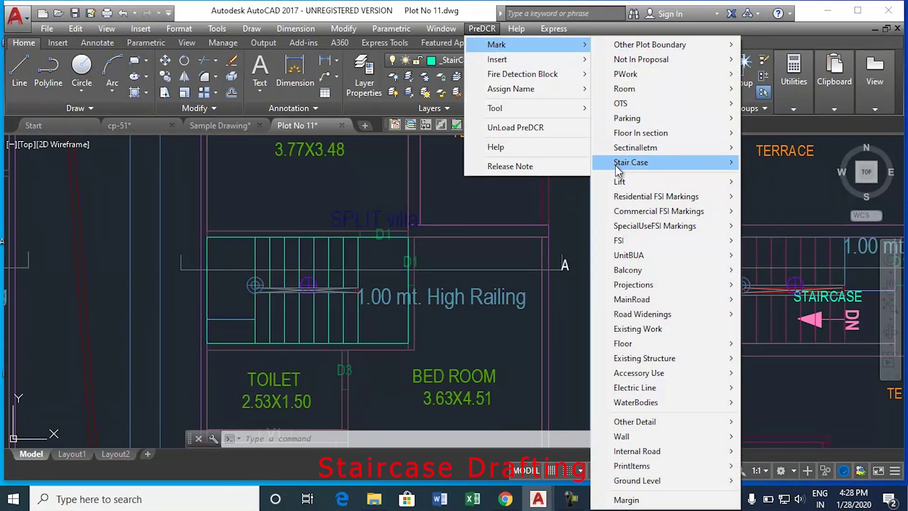
{"action": "mouse_move", "coordinate": [615, 163]}
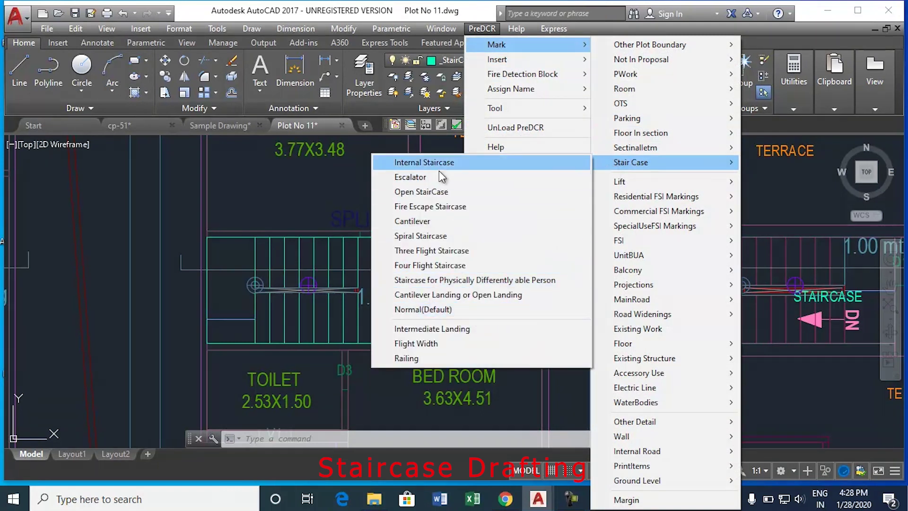
{"action": "left_click", "coordinate": [452, 310]}
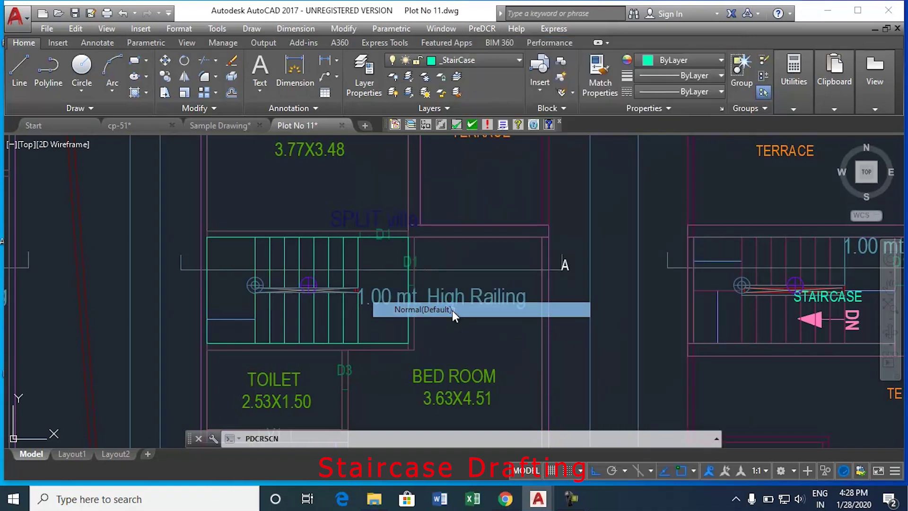
{"action": "left_click", "coordinate": [390, 344]}
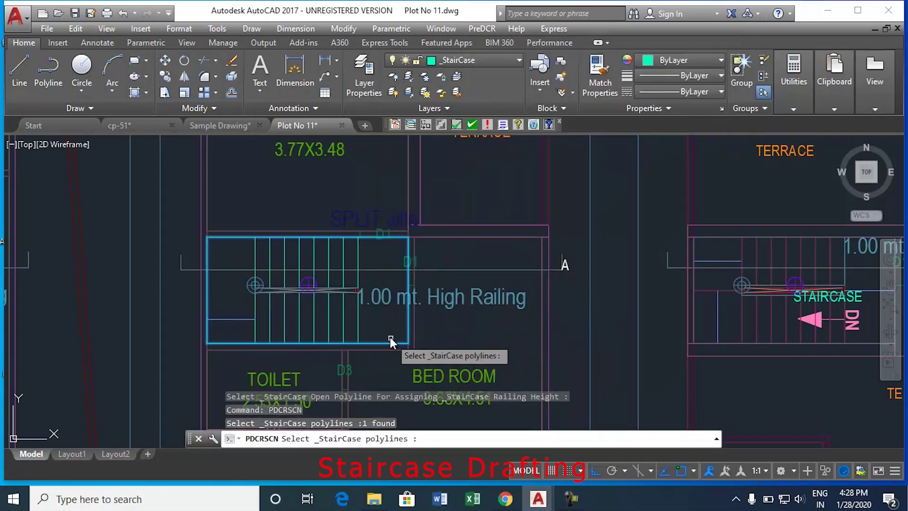
{"action": "key", "text": "Return"}
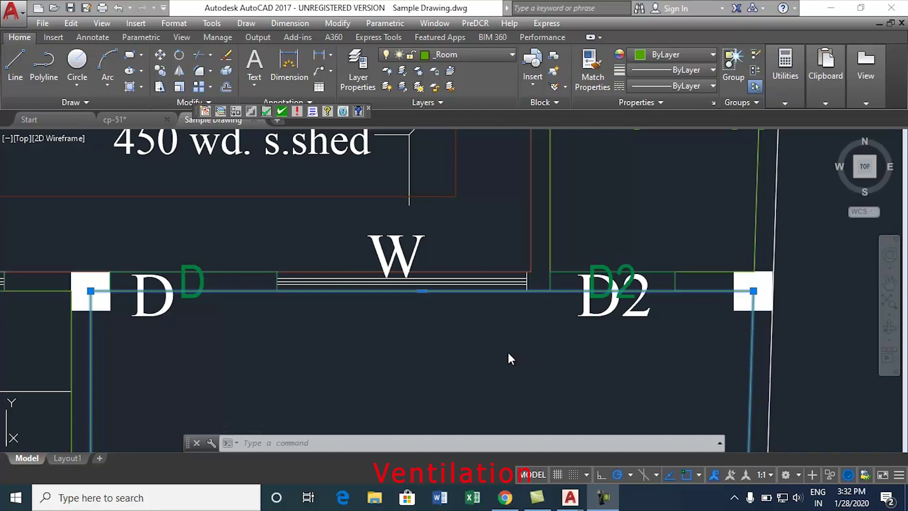
- Deselect the bedroom outline in Sample Drawing and make _Window the current layer
{"action": "scroll", "coordinate": [517, 366], "scroll_direction": "down", "scroll_amount": 4}
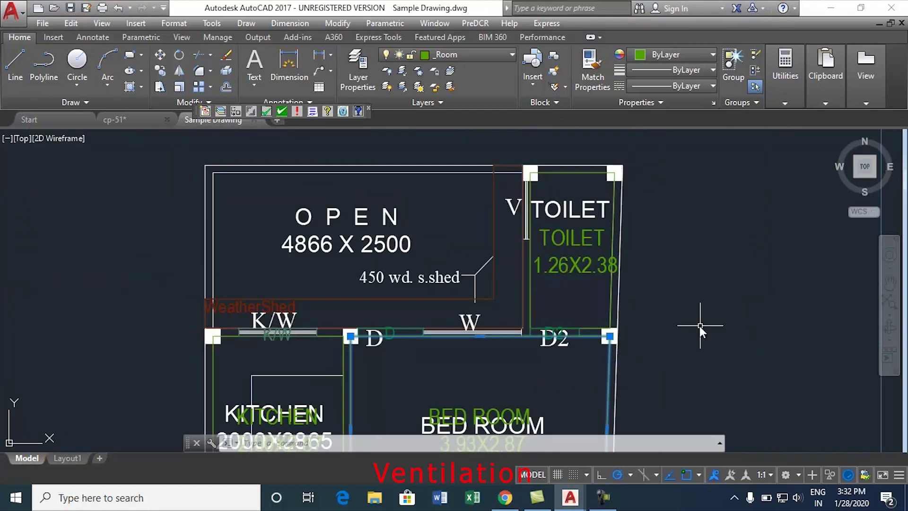
{"action": "key", "text": "Escape"}
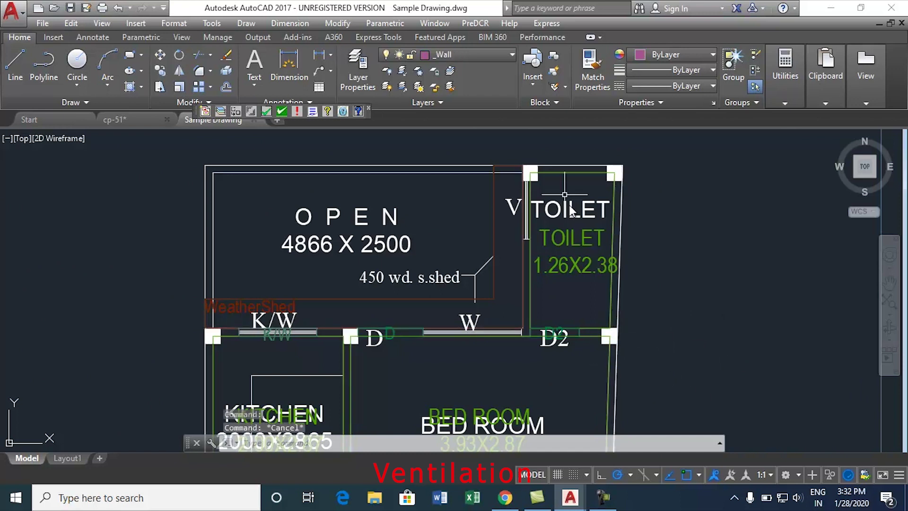
{"action": "left_click", "coordinate": [479, 55]}
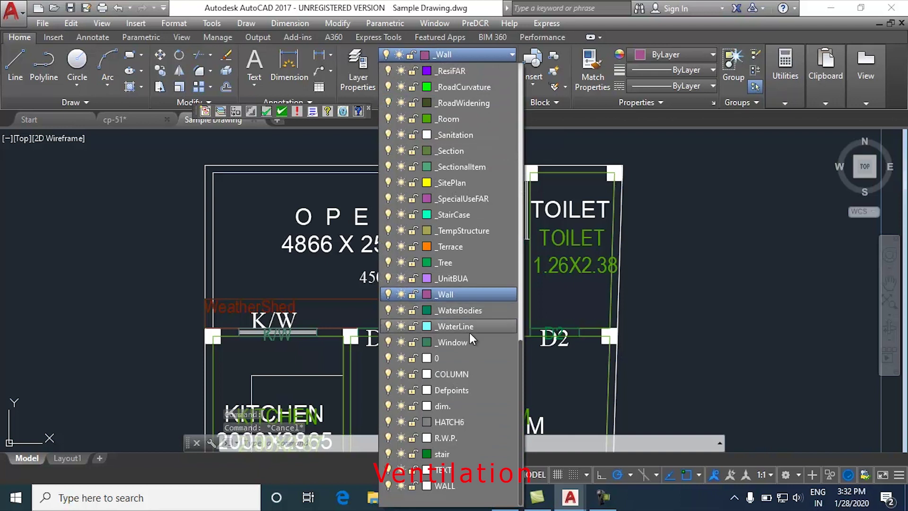
{"action": "left_click", "coordinate": [464, 341]}
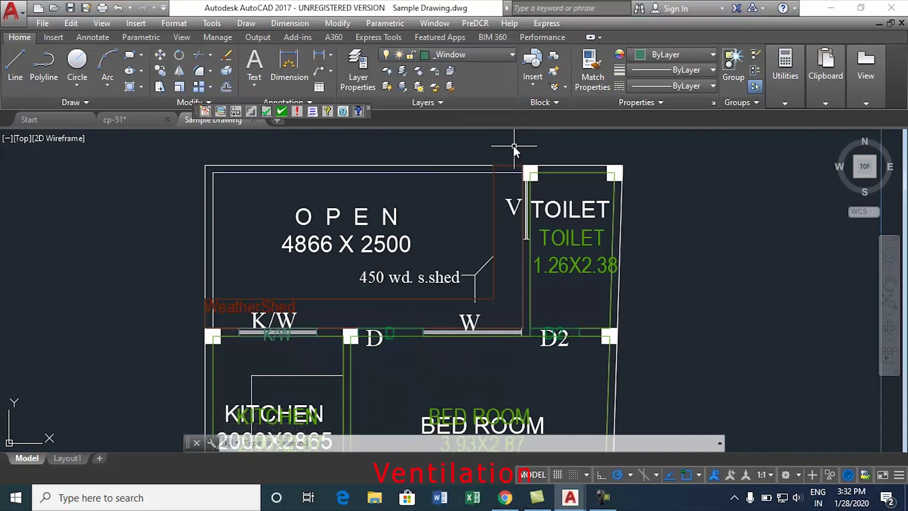
- Define a PreDCR window named W with width 1.5, depth 0.11 and height 1.2 for insertion
{"action": "left_click", "coordinate": [473, 22]}
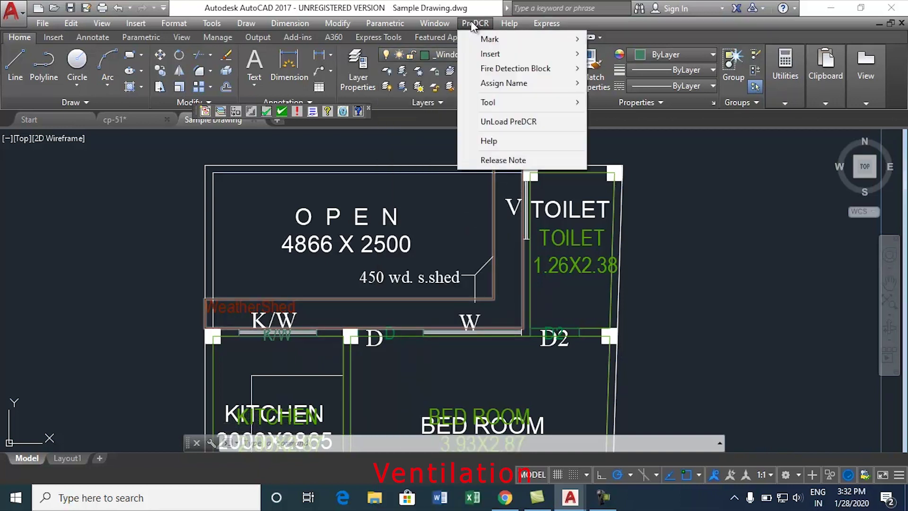
{"action": "mouse_move", "coordinate": [488, 59]}
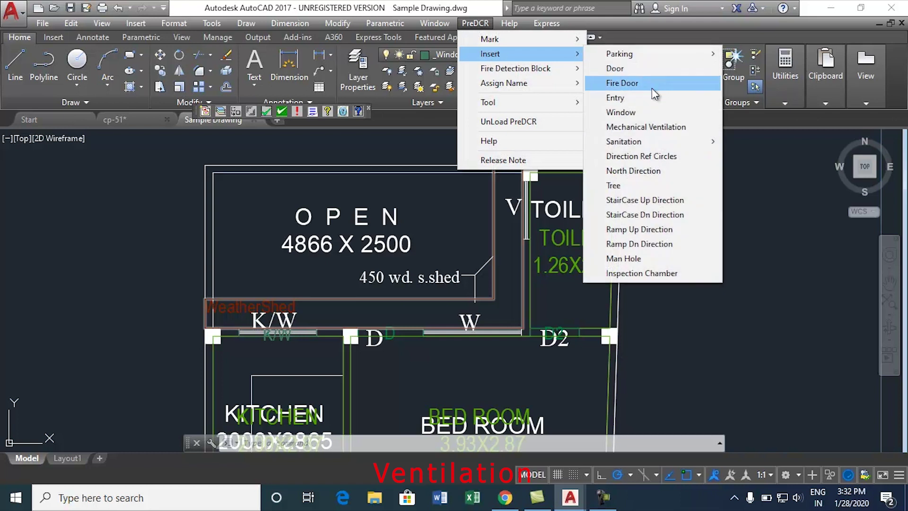
{"action": "left_click", "coordinate": [635, 112]}
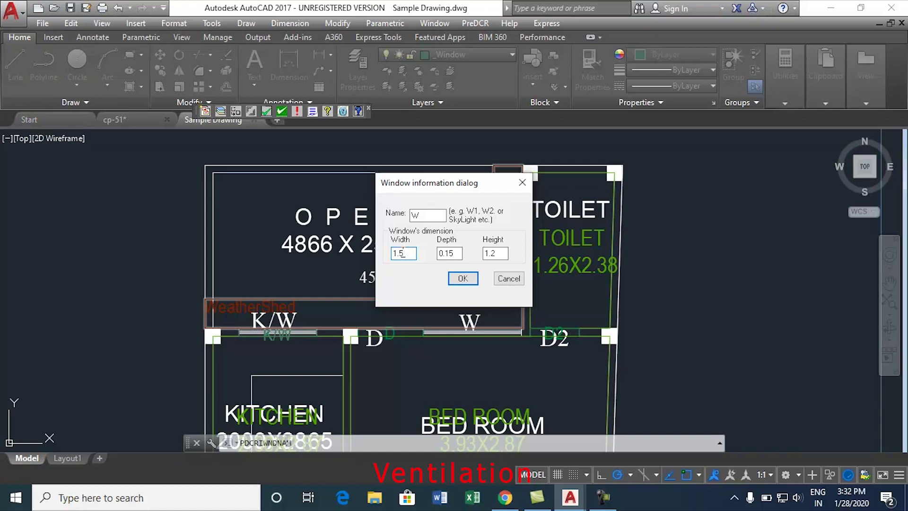
{"action": "double_click", "coordinate": [498, 253]}
{"action": "left_click", "coordinate": [463, 279]}
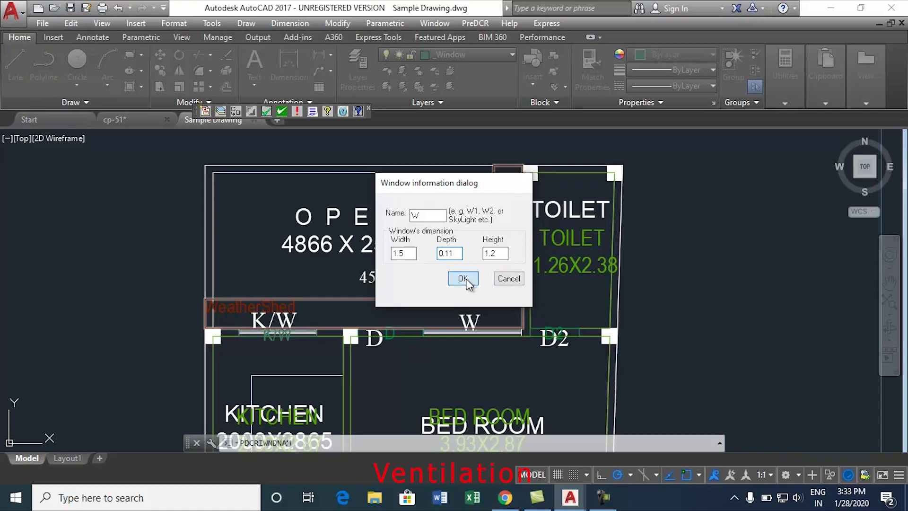
- Place window W over the drawn window in the bedroom's upper wall, aligned along the wall's outer face, and end the insertion
{"action": "scroll", "coordinate": [421, 336], "scroll_direction": "up", "scroll_amount": 4}
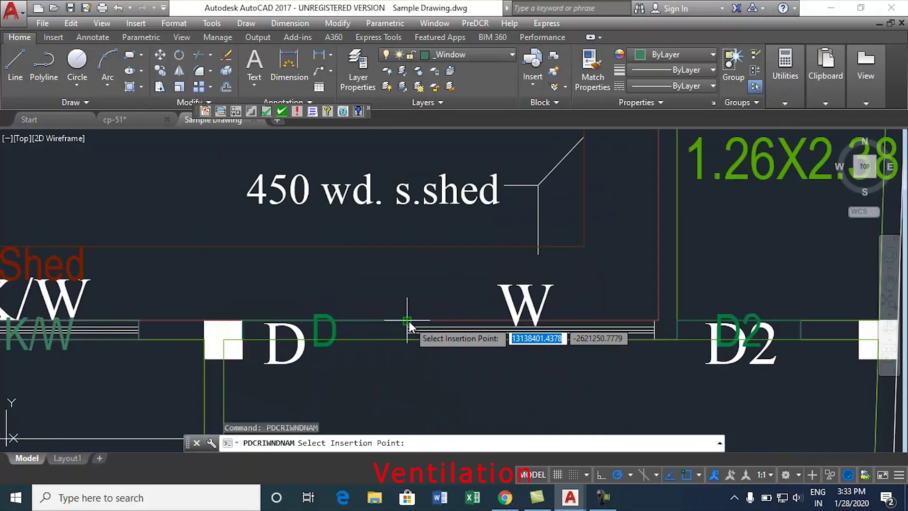
{"action": "left_click", "coordinate": [407, 321]}
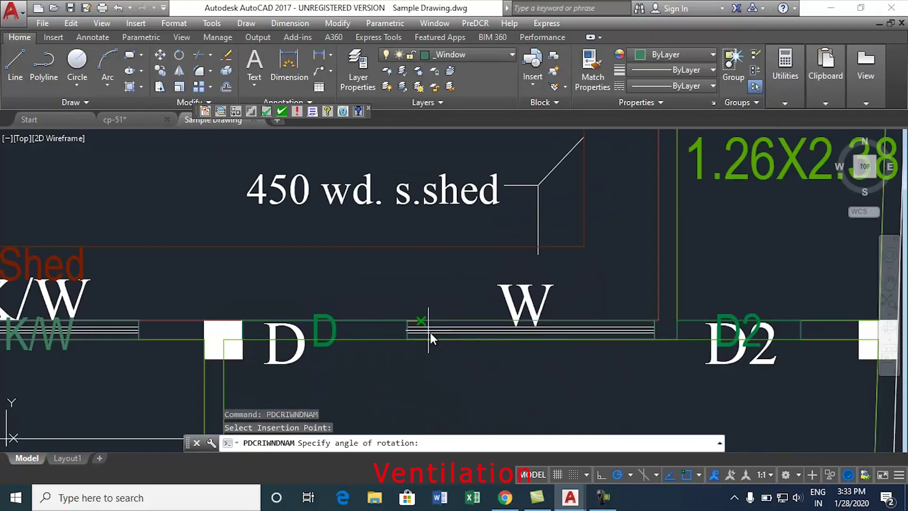
{"action": "left_click", "coordinate": [654, 320]}
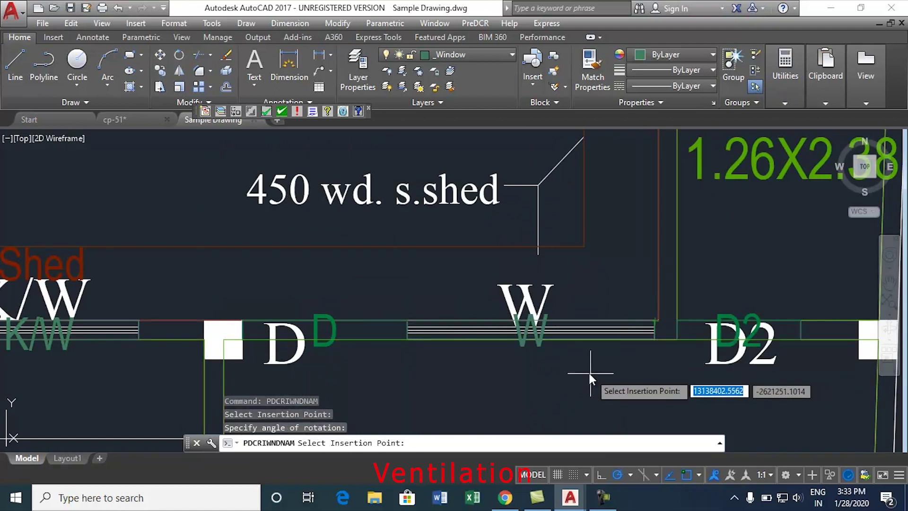
{"action": "key", "text": "Escape"}
- Define a PreDCR window named V with width 0.9, depth 0.11 and height 0.26 for insertion
{"action": "scroll", "coordinate": [546, 355], "scroll_direction": "up", "scroll_amount": 4}
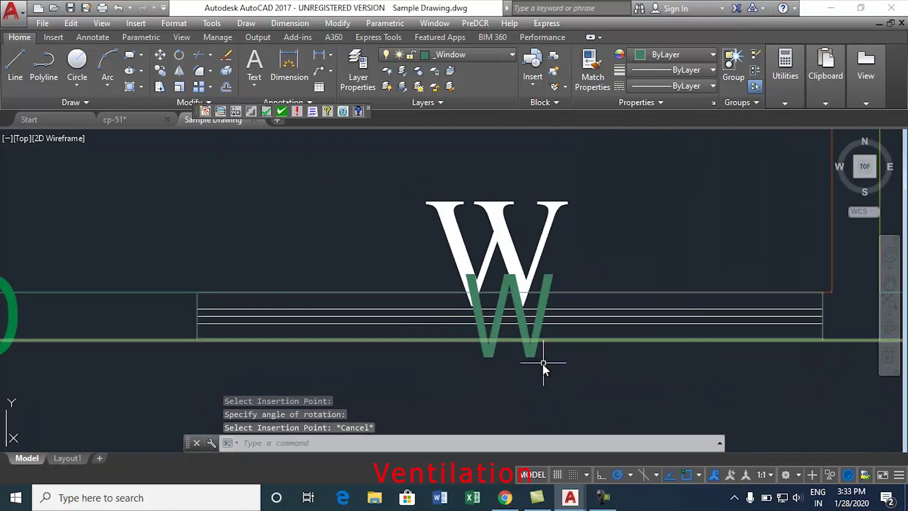
{"action": "scroll", "coordinate": [398, 344], "scroll_direction": "down", "scroll_amount": 5}
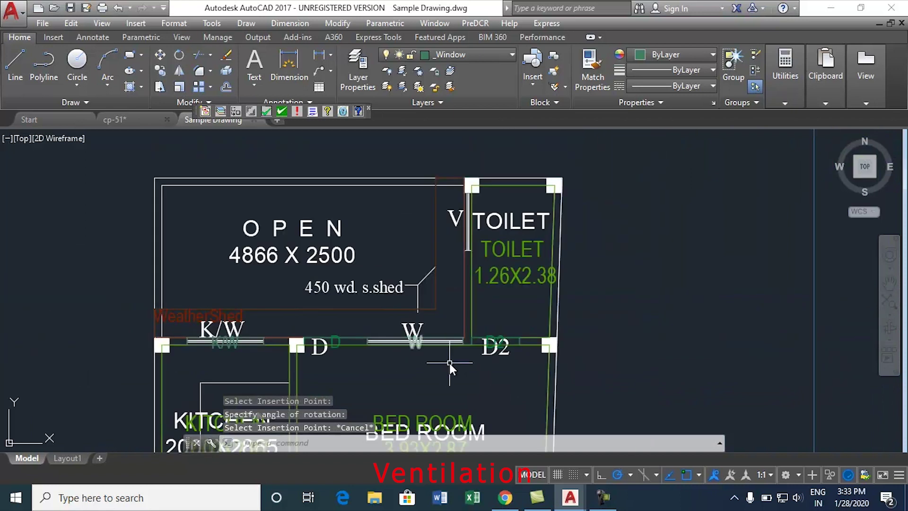
{"action": "scroll", "coordinate": [449, 361], "scroll_direction": "up", "scroll_amount": 3}
{"action": "scroll", "coordinate": [431, 349], "scroll_direction": "down", "scroll_amount": 4}
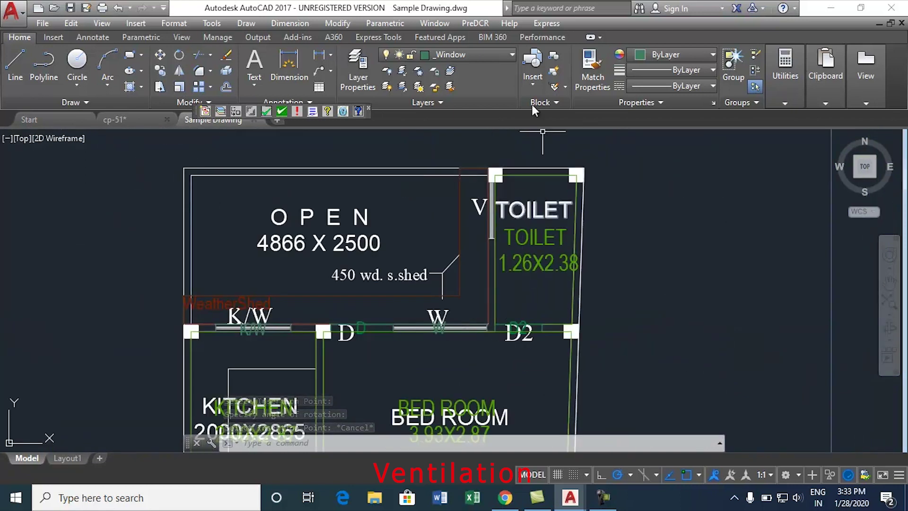
{"action": "left_click", "coordinate": [476, 24]}
{"action": "mouse_move", "coordinate": [516, 56]}
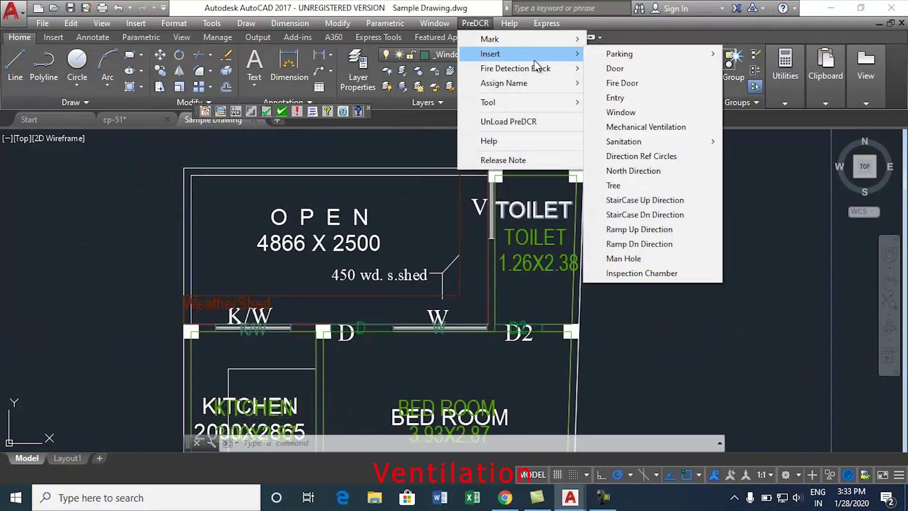
{"action": "left_click", "coordinate": [629, 122]}
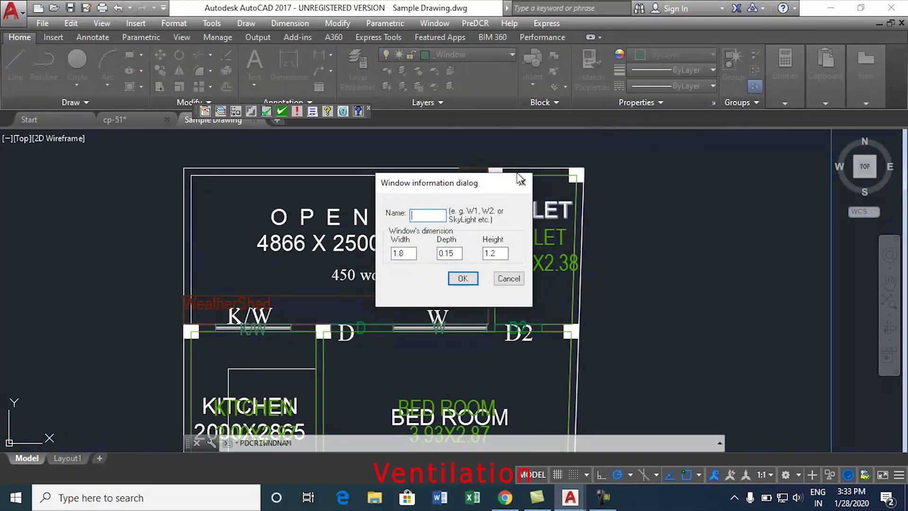
{"action": "type", "text": "V"}
{"action": "key", "text": "Tab"}
{"action": "type", "text": ".9"}
{"action": "double_click", "coordinate": [505, 254]}
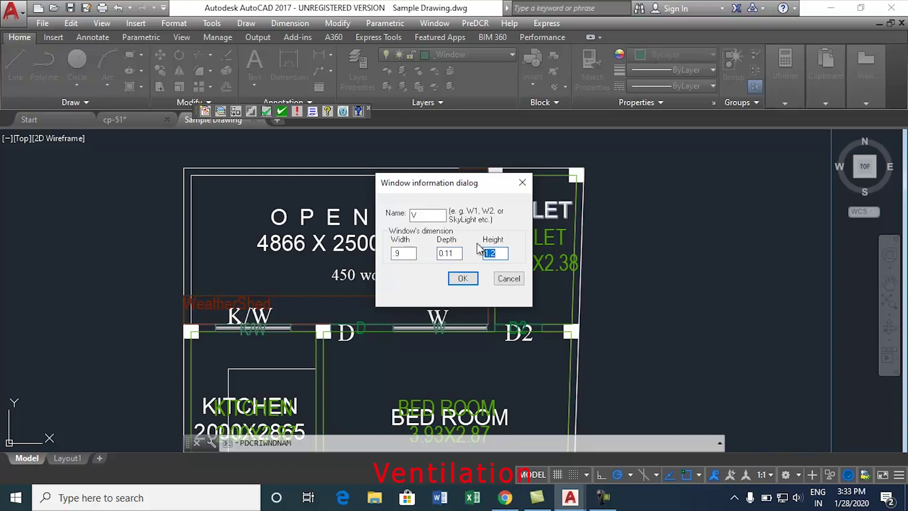
{"action": "type", "text": ".26"}
{"action": "left_click", "coordinate": [463, 279]}
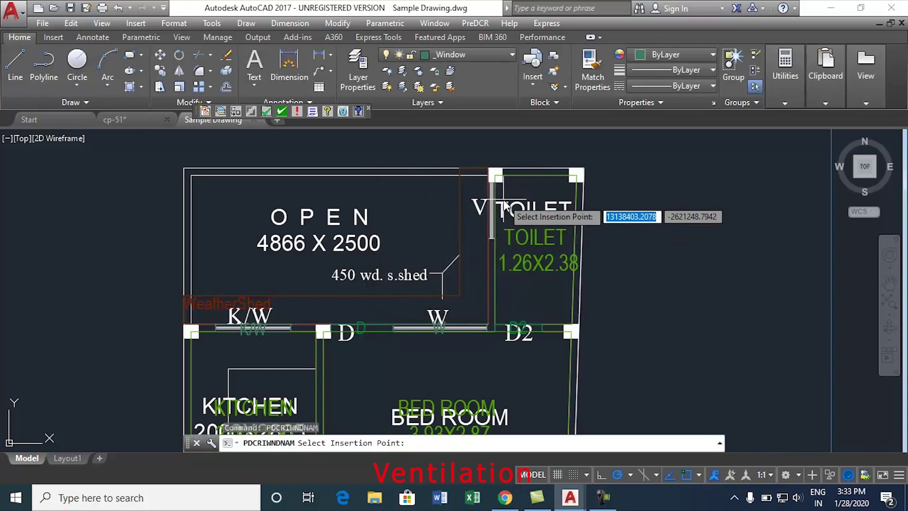
- Place window V over the drawn ventilator in the toilet's left wall, rotated vertically along the wall, and end the insertion
{"action": "scroll", "coordinate": [505, 199], "scroll_direction": "up", "scroll_amount": 2}
{"action": "left_click", "coordinate": [492, 172]}
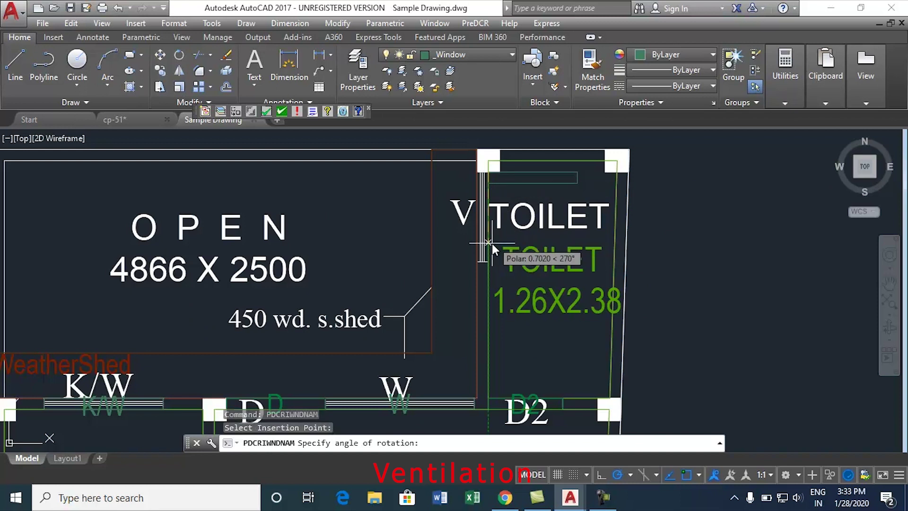
{"action": "key", "text": "Return"}
{"action": "scroll", "coordinate": [510, 226], "scroll_direction": "up", "scroll_amount": 4}
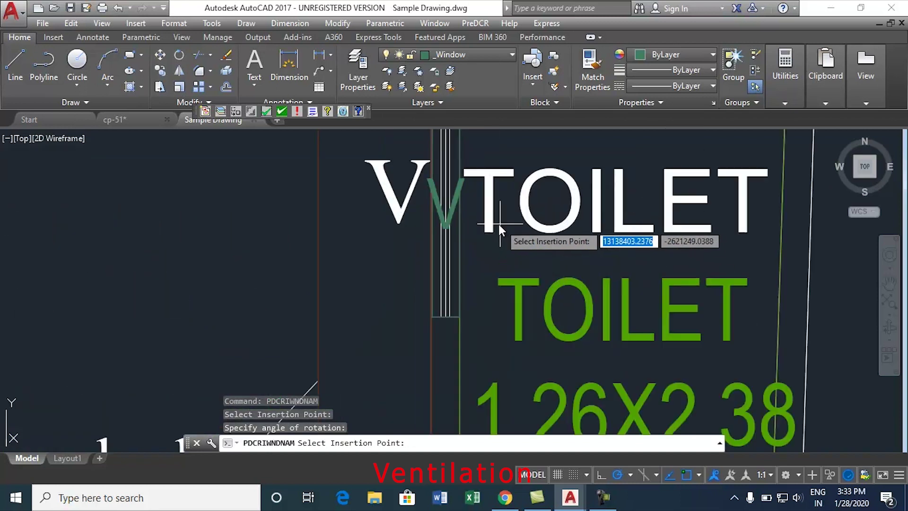
{"action": "scroll", "coordinate": [407, 348], "scroll_direction": "down", "scroll_amount": 2}
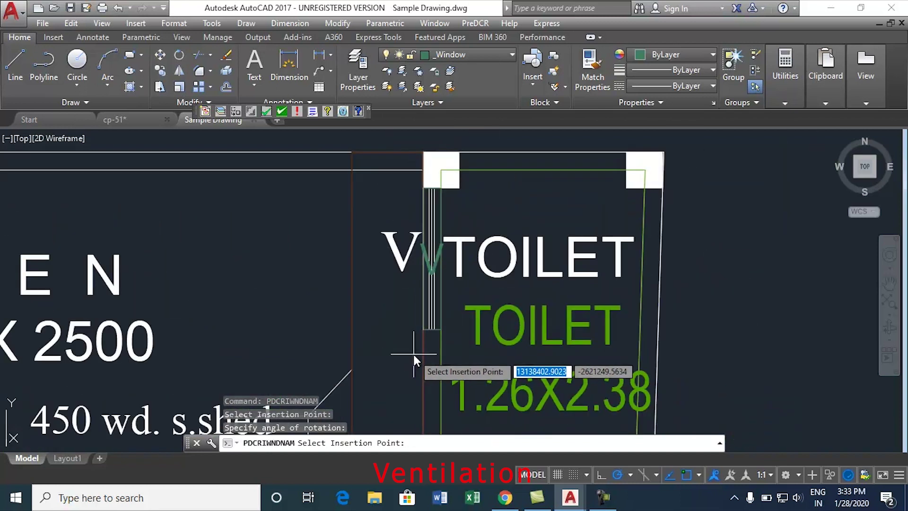
{"action": "key", "text": "Escape"}
{"action": "scroll", "coordinate": [409, 235], "scroll_direction": "down", "scroll_amount": 2}
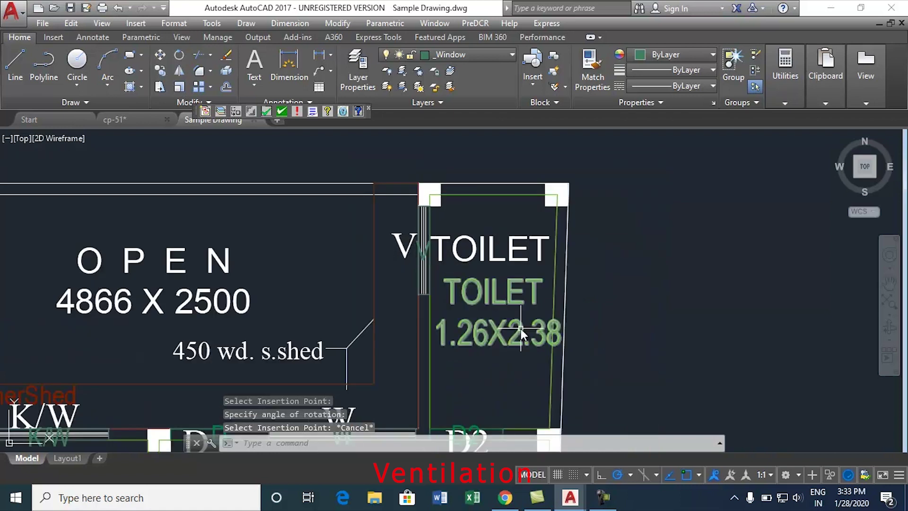